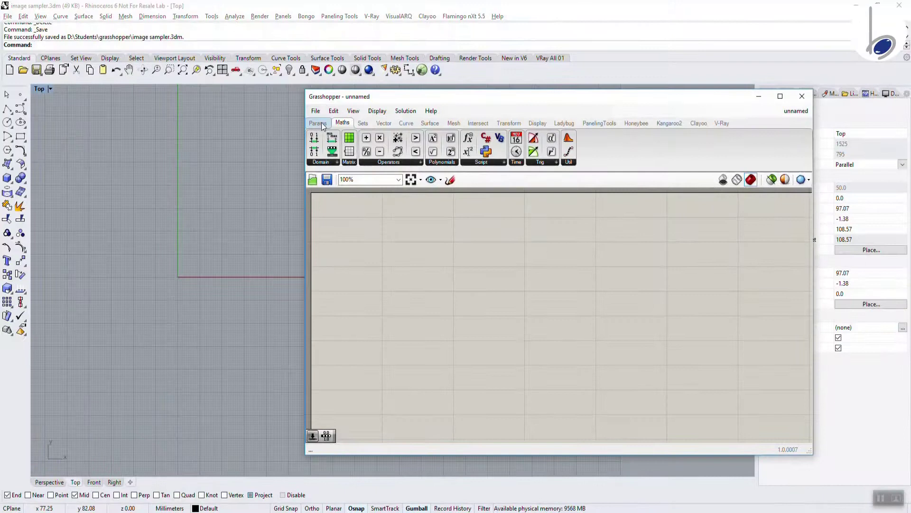
# Find the Image Sampler among the Params tab's Input components.
pyautogui.click(318, 123)
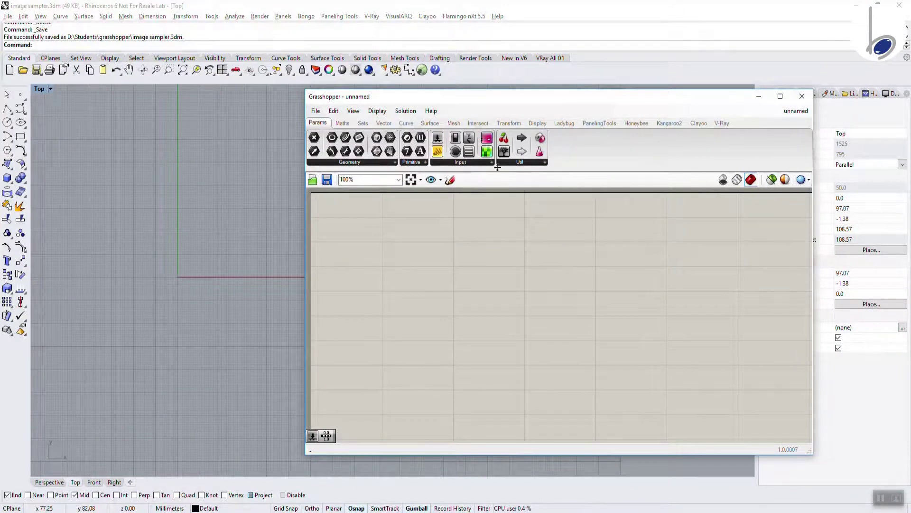
pyautogui.click(483, 164)
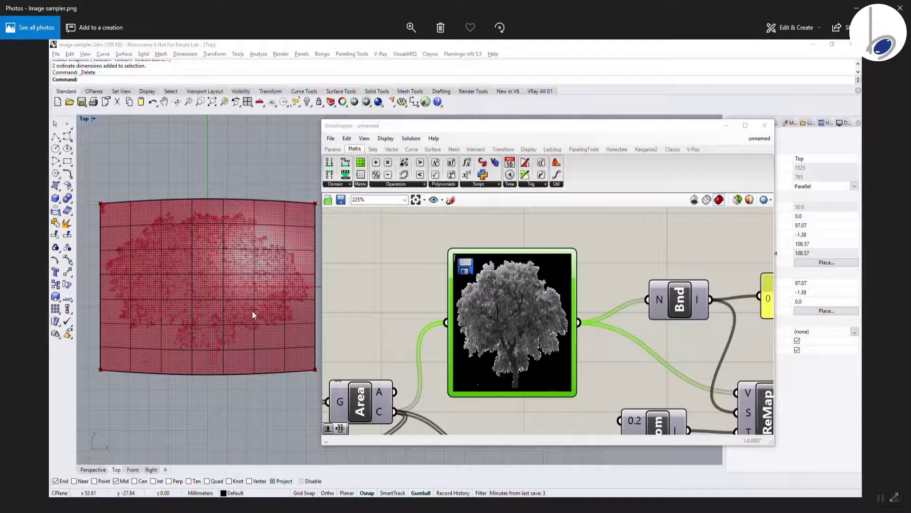
# Close the Image sampler.png reference screenshot in Photos.
pyautogui.click(900, 8)
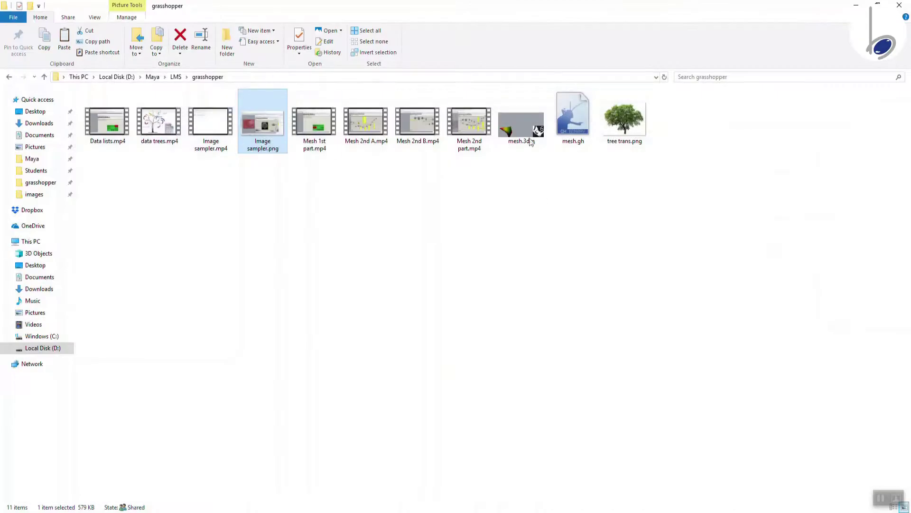
# Preview the tree trans.png image, then close the viewer.
pyautogui.click(627, 124)
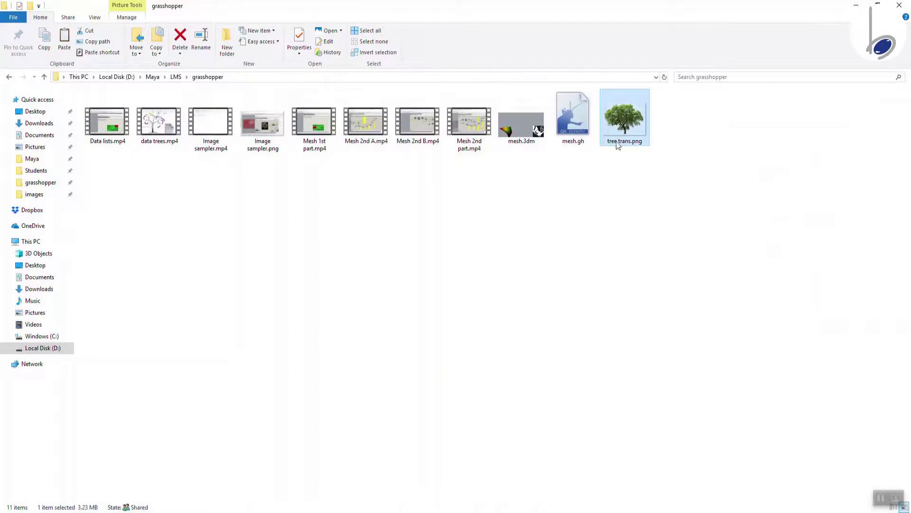
pyautogui.doubleClick(622, 121)
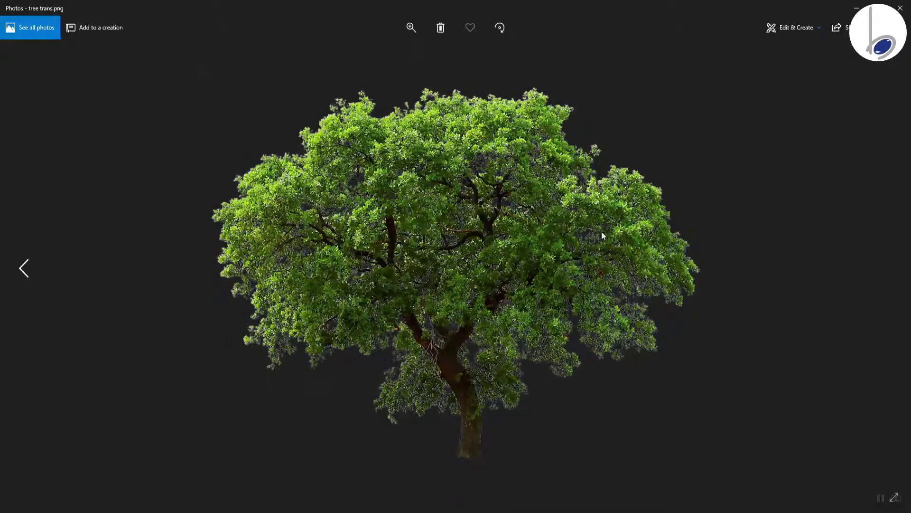
pyautogui.click(901, 8)
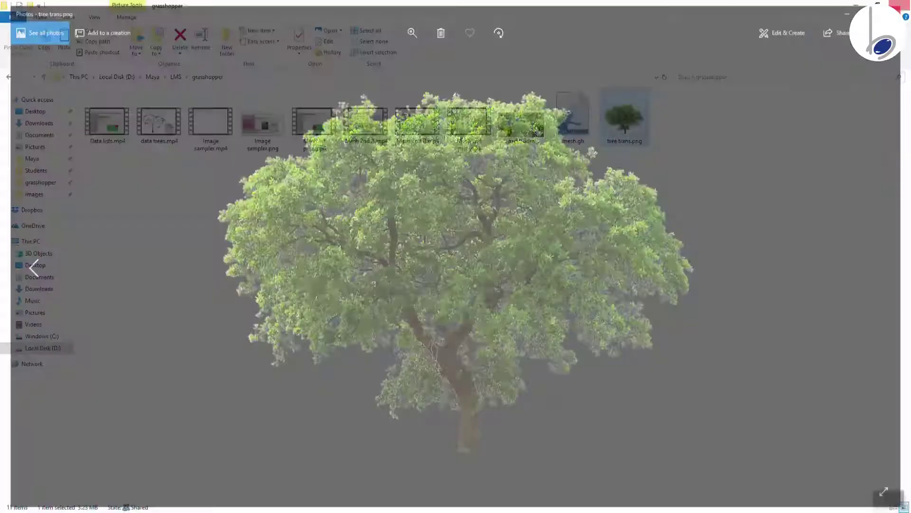
# Show tree trans.png's Details properties (1100 × 823 pixels) beside Rhino.
pyautogui.rightClick(624, 117)
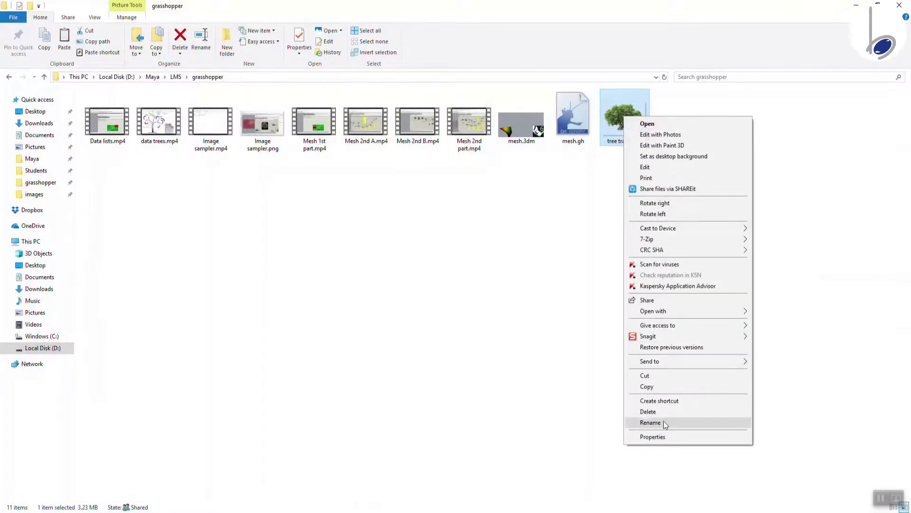
pyautogui.click(661, 435)
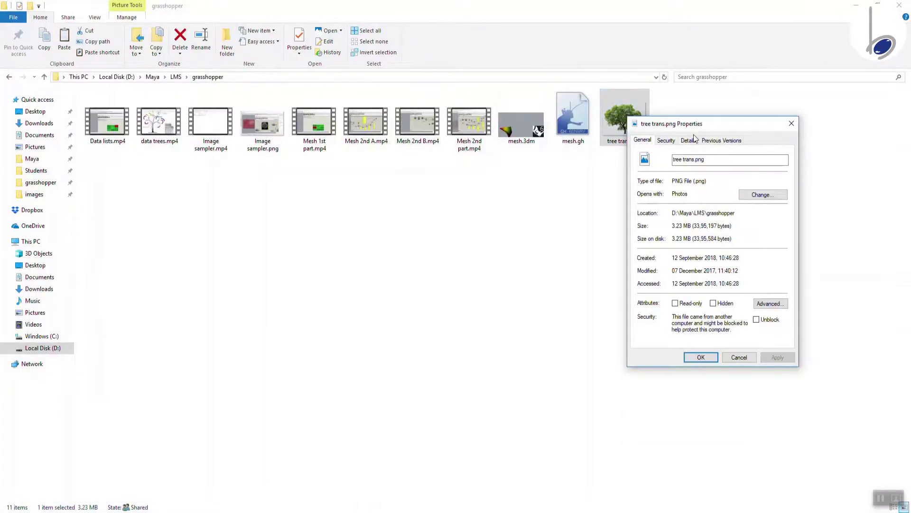
pyautogui.click(688, 140)
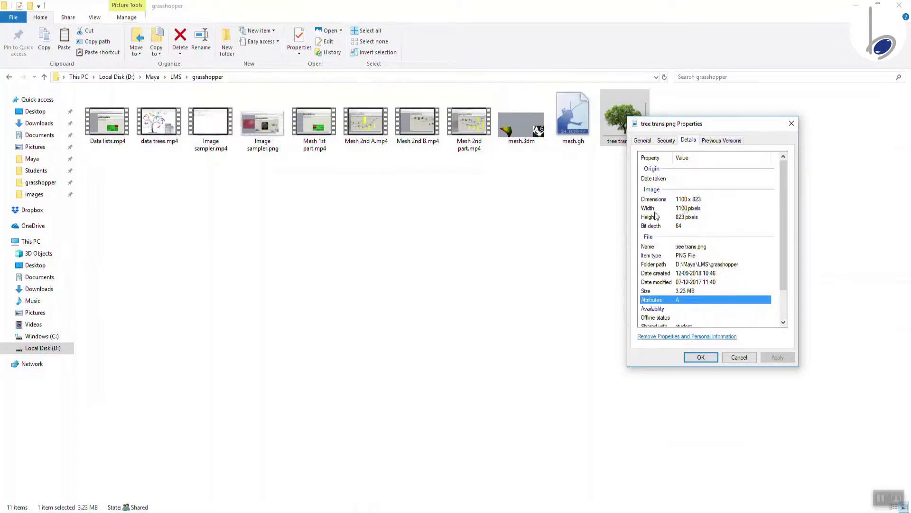
pyautogui.moveTo(716, 127); pyautogui.dragTo(782, 137)
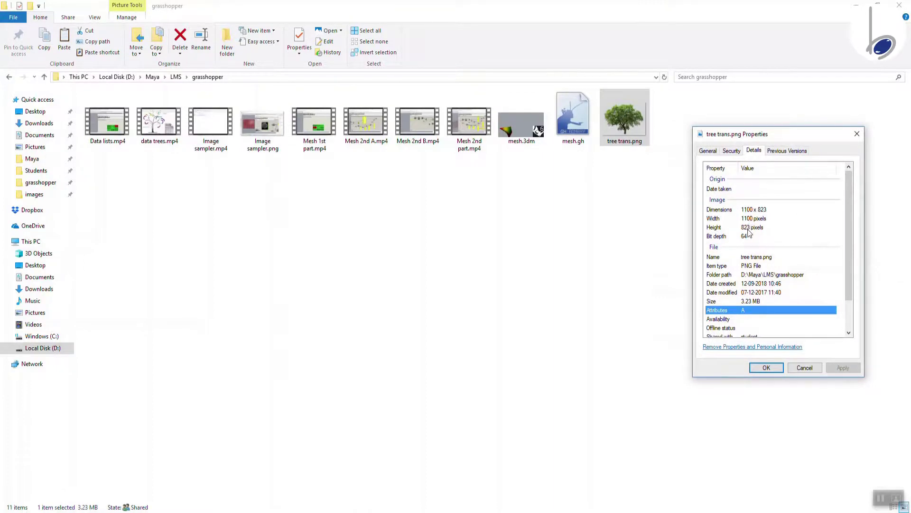
pyautogui.click(855, 5)
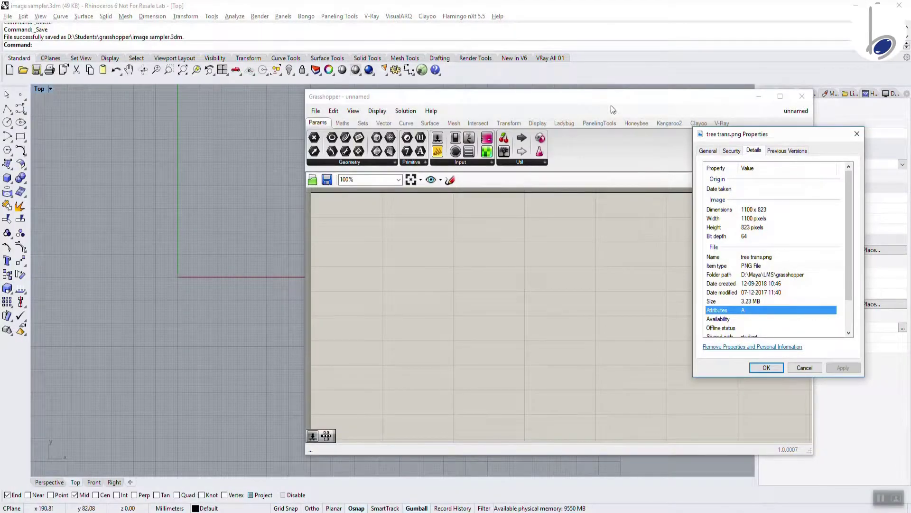
# Draw a plane from the origin, 1100 long by 850 wide, and zoom to fit.
pyautogui.click(802, 96)
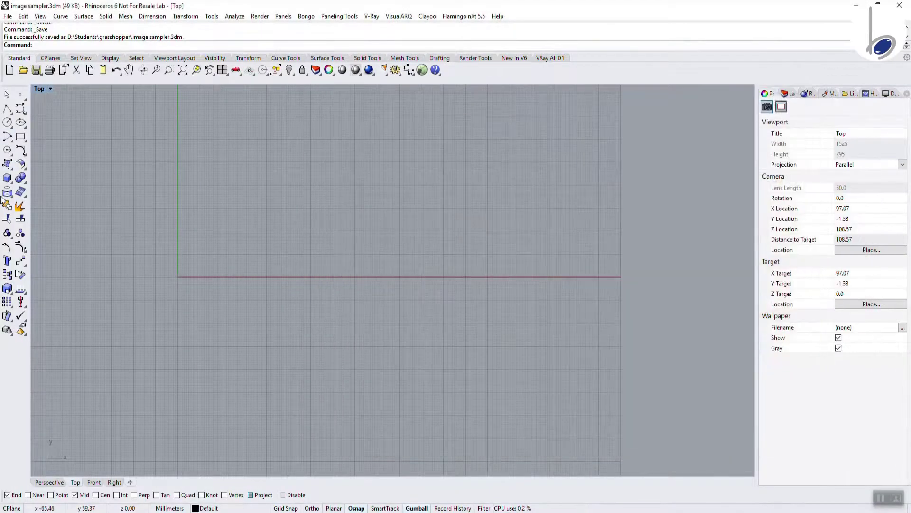
pyautogui.click(7, 165)
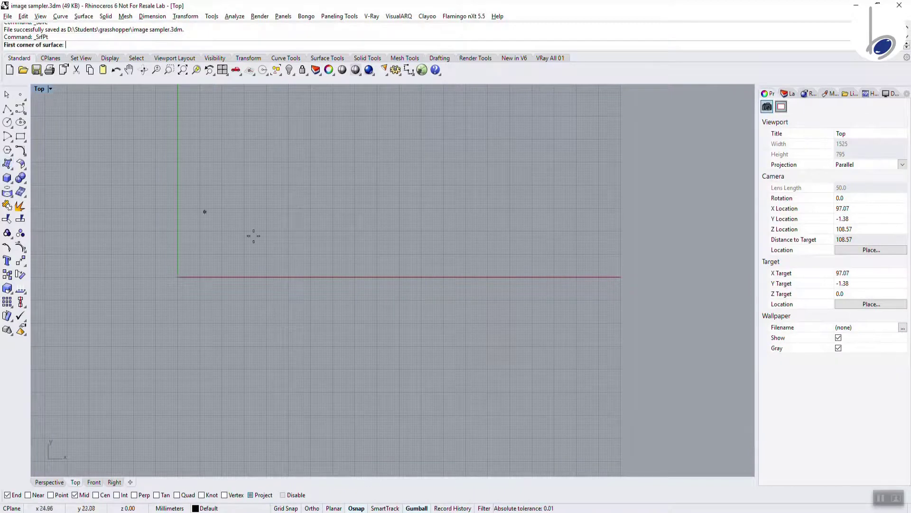
pyautogui.click(8, 164)
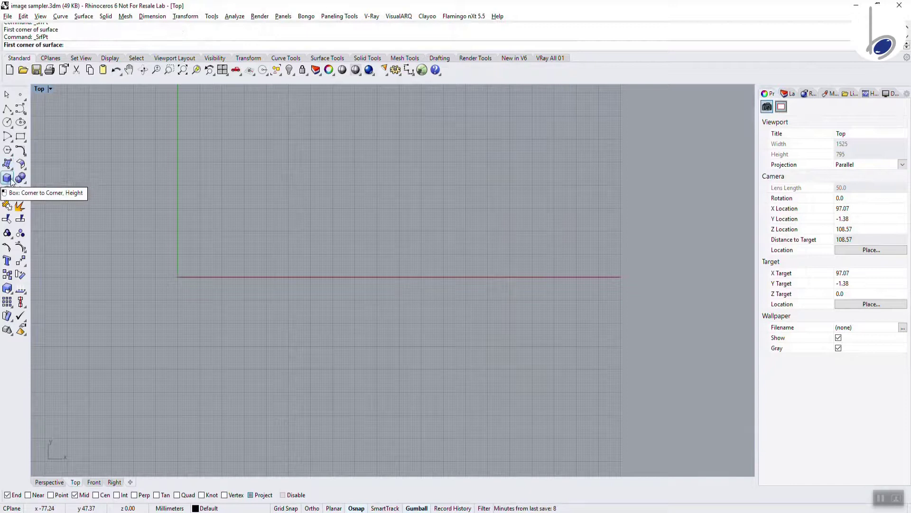
pyautogui.click(12, 169)
pyautogui.click(85, 189)
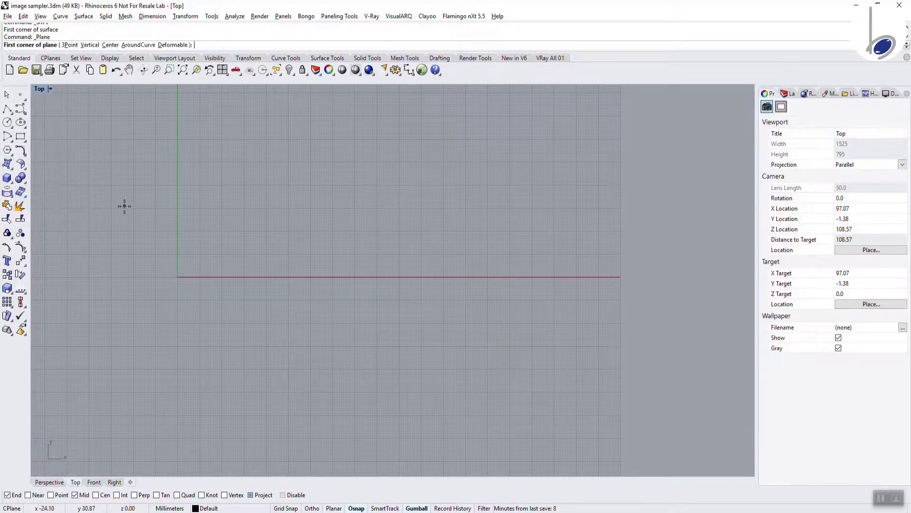
pyautogui.write('0')
pyautogui.press('Return')
pyautogui.write('1100')
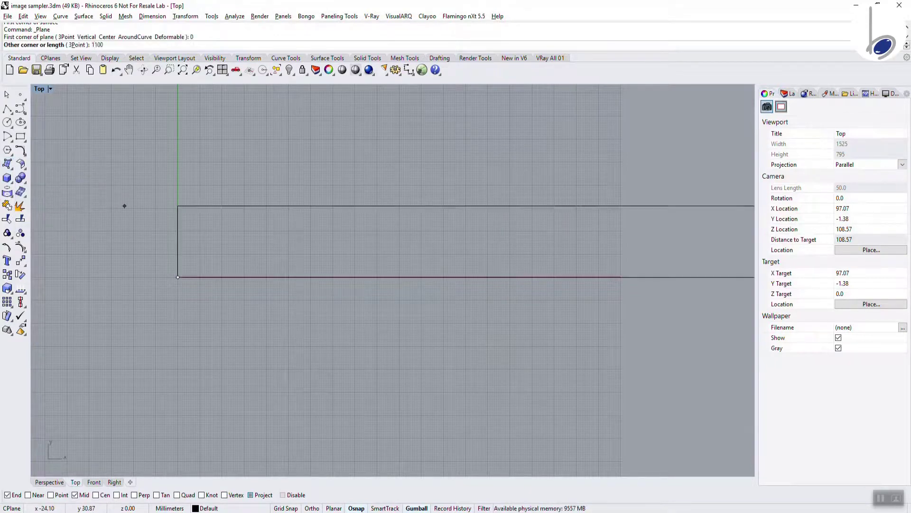
pyautogui.press('Return')
pyautogui.write('850')
pyautogui.press('Return')
pyautogui.hotkey('ctrl', 'alt', 'e')
pyautogui.write('EarthAnchorPoint')
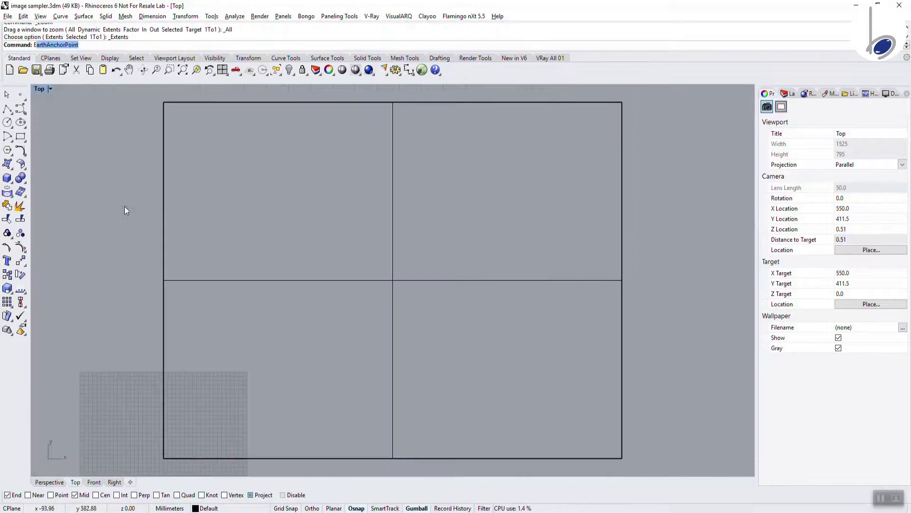
pyautogui.click(409, 261)
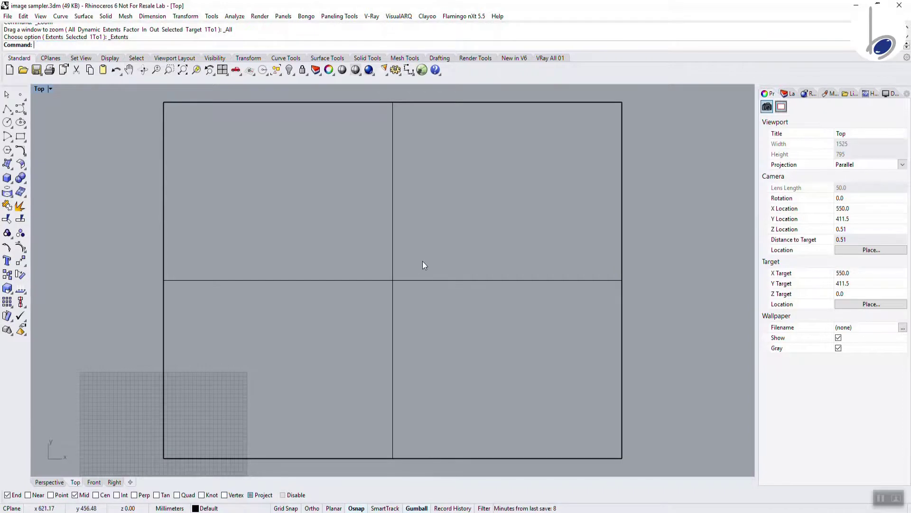
# Scale the plane by 0.1 about the origin and zoom extents.
pyautogui.moveTo(422, 261); pyautogui.dragTo(343, 297)
pyautogui.moveTo(209, 401); pyautogui.dragTo(232, 342, button='right')
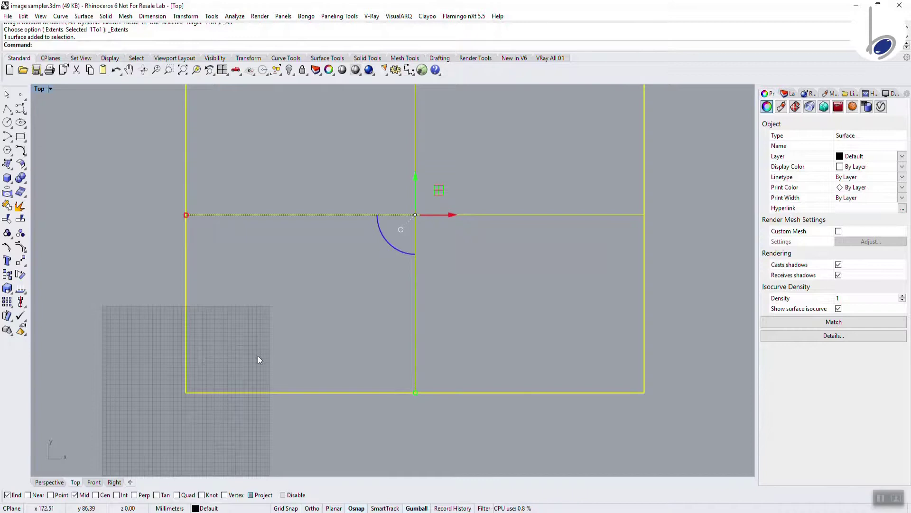
pyautogui.press('Return')
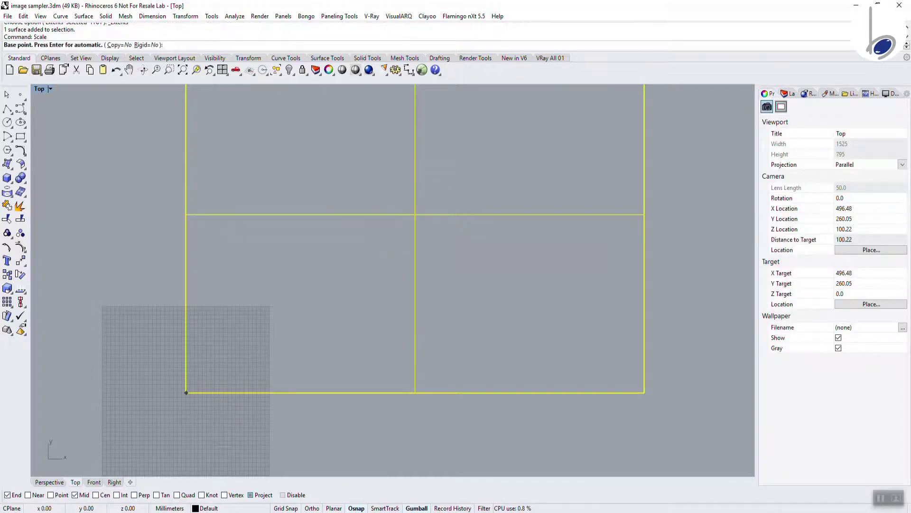
pyautogui.write('0')
pyautogui.press('Return')
pyautogui.write('.1')
pyautogui.press('Return')
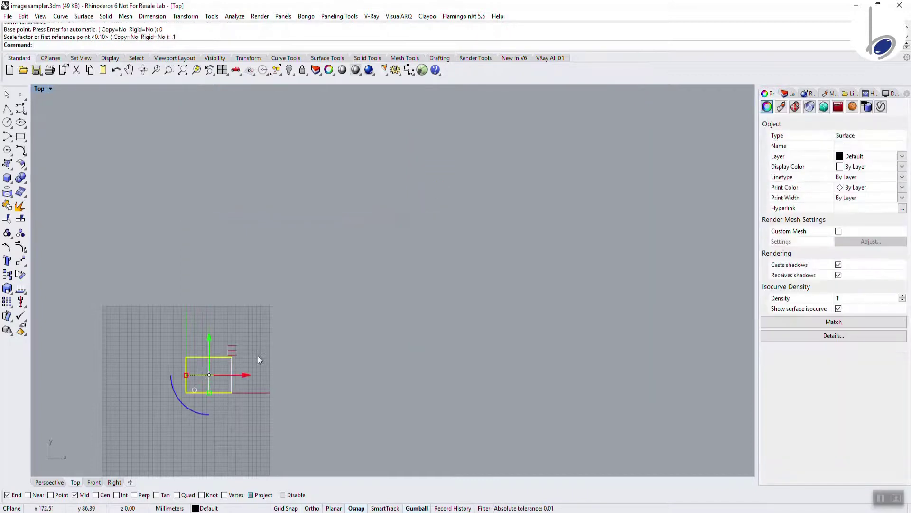
pyautogui.hotkey('ctrl', 'shift', 'e')
pyautogui.press('Escape')
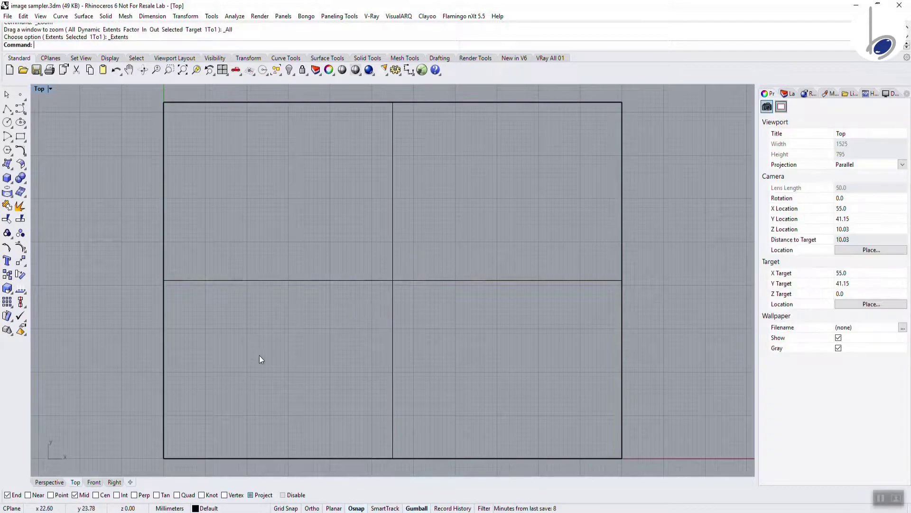
# Dimension the plane's top and right edges, confirming 110.00 by 82.30.
pyautogui.click(393, 280)
pyautogui.scroll(-5, 379, 263)
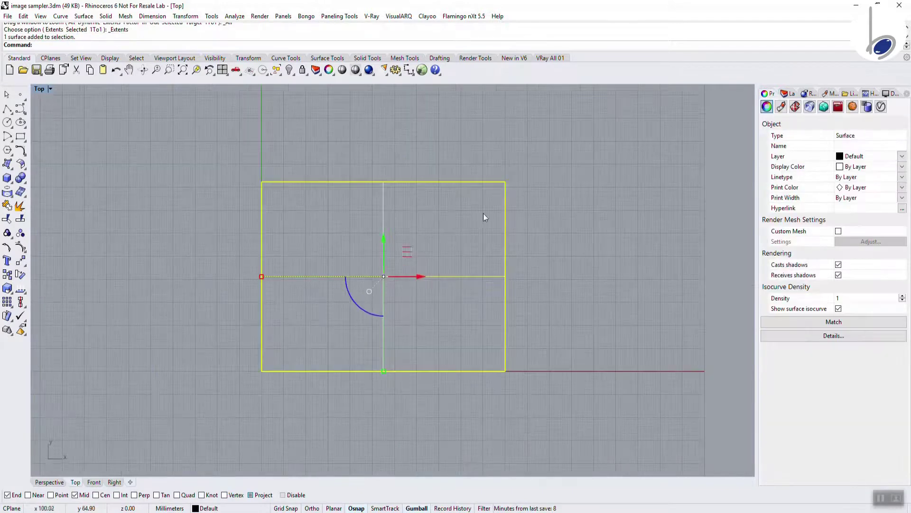
pyautogui.click(409, 70)
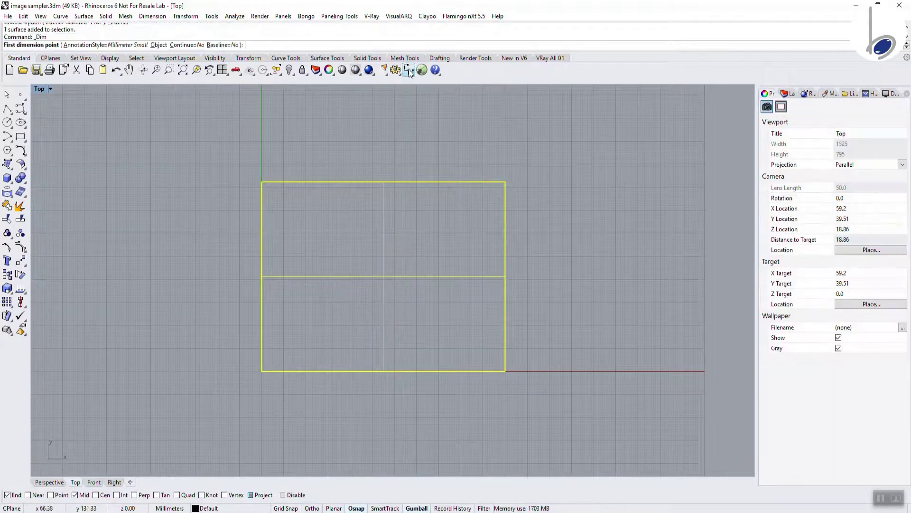
pyautogui.click(261, 181)
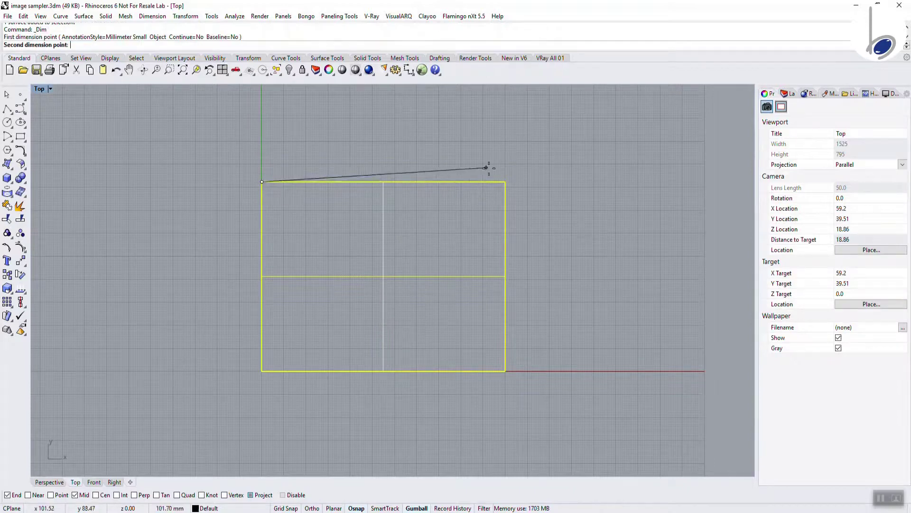
pyautogui.click(505, 182)
pyautogui.click(506, 148)
pyautogui.press('Return')
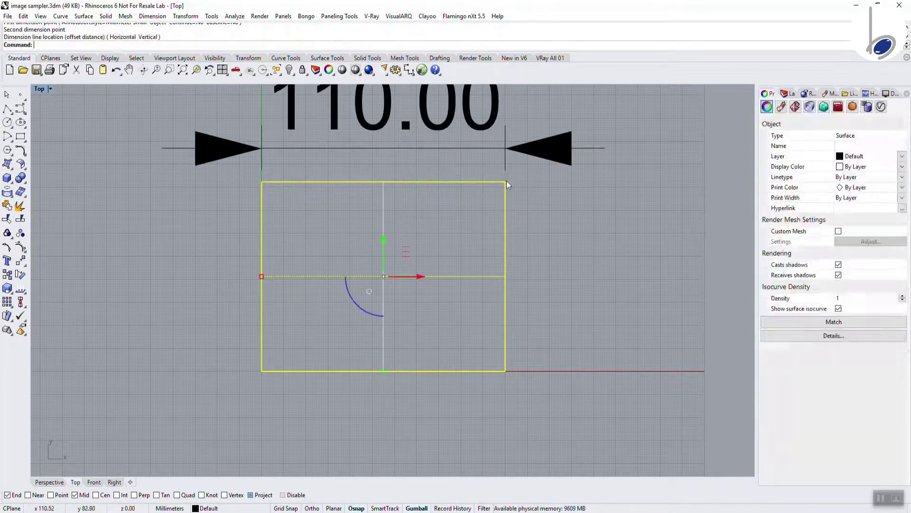
pyautogui.click(505, 181)
pyautogui.click(505, 371)
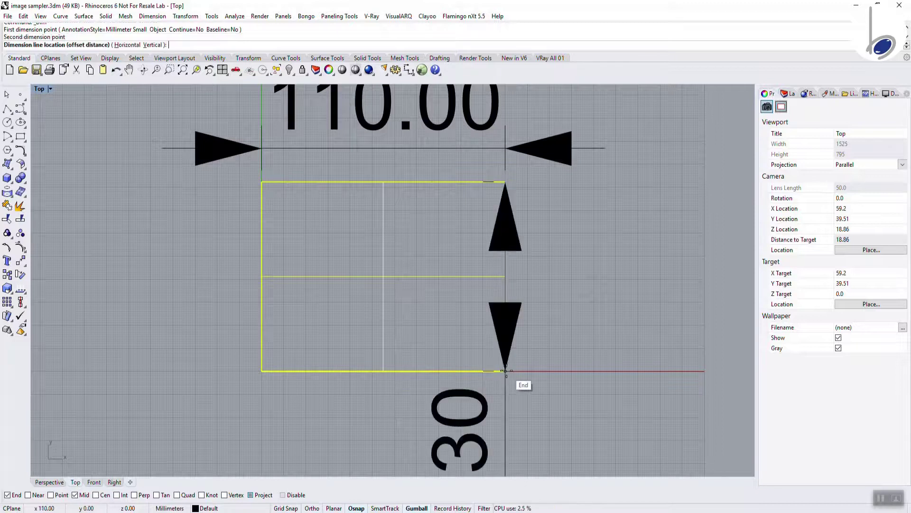
pyautogui.click(631, 340)
# Delete both check dimensions and recentre the Top view.
pyautogui.scroll(-5, 620, 311)
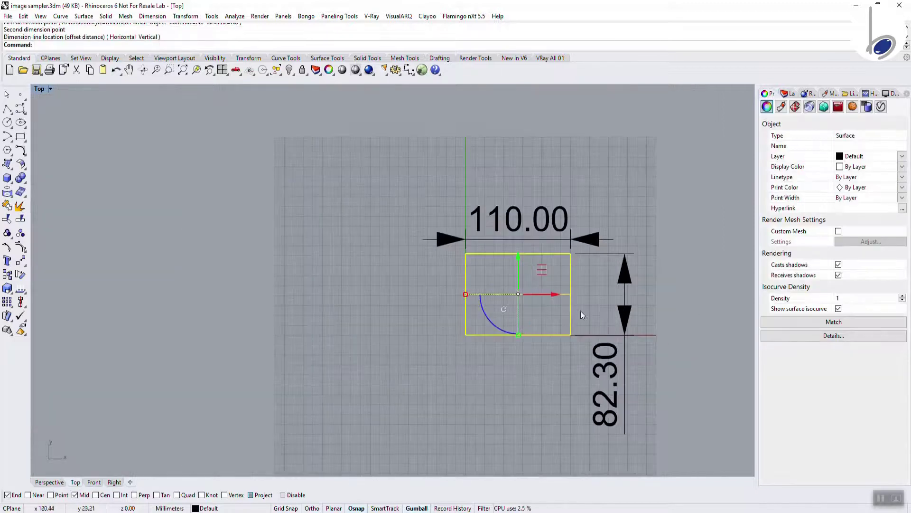
pyautogui.click(656, 263)
pyautogui.moveTo(657, 263); pyautogui.dragTo(601, 224)
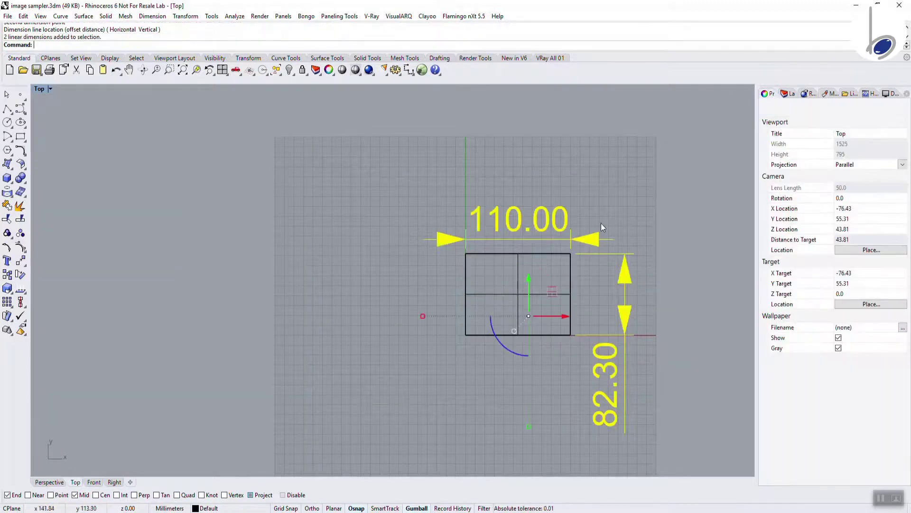
pyautogui.press('Delete')
pyautogui.moveTo(525, 294); pyautogui.dragTo(370, 269, button='right')
# Show four viewports, select the flat surface, and cancel an accidental Twist.
pyautogui.click(222, 69)
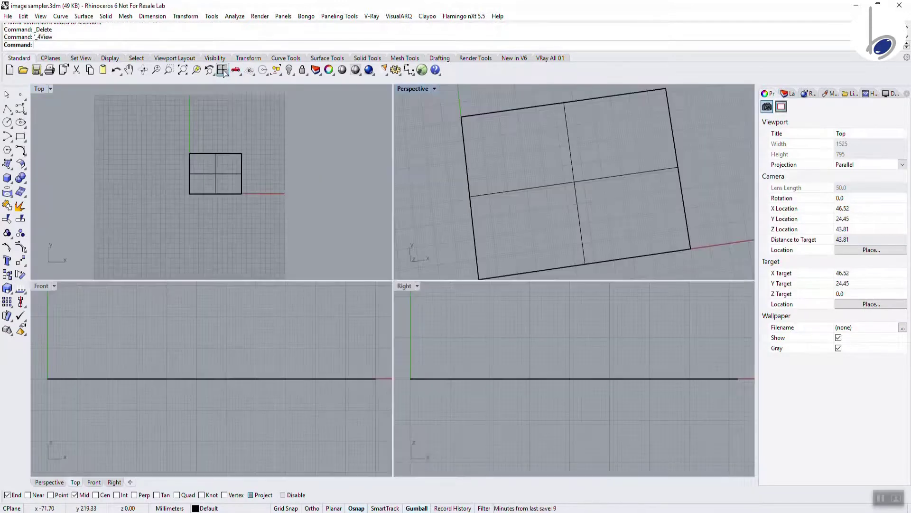
pyautogui.click(246, 377)
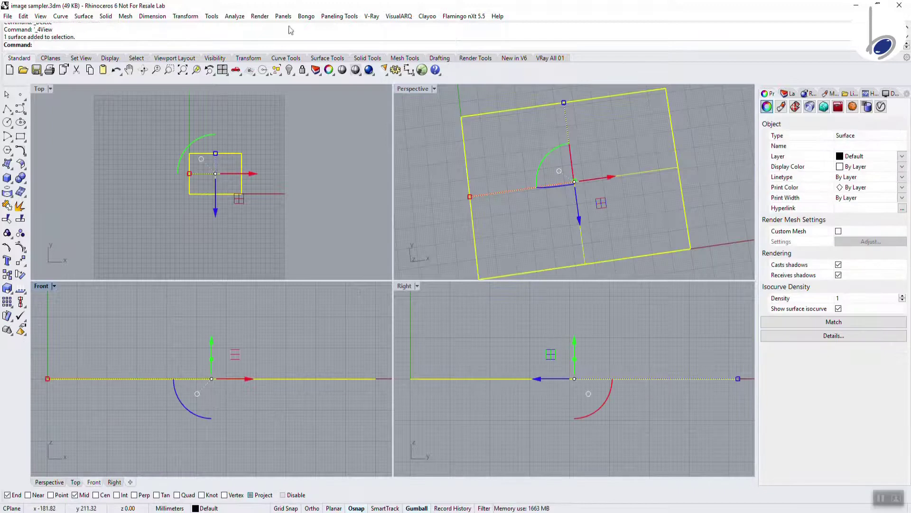
pyautogui.click(211, 16)
pyautogui.moveTo(185, 17)
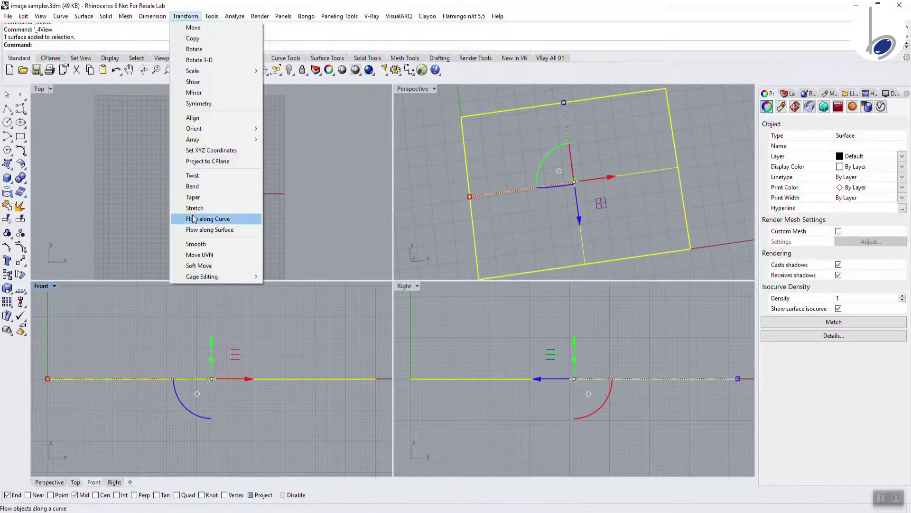
pyautogui.click(192, 175)
pyautogui.press('Escape')
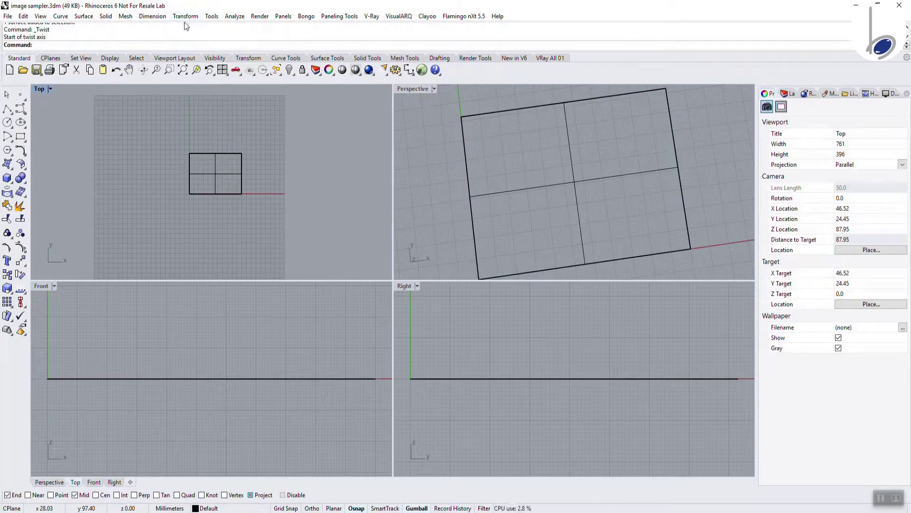
# Bend the surface into a lengthwise arch in the Front view.
pyautogui.click(185, 16)
pyautogui.click(192, 186)
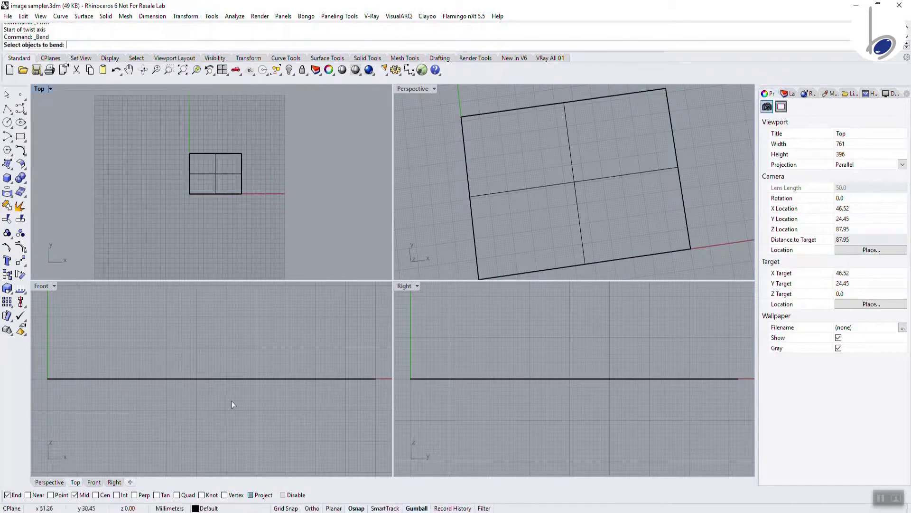
pyautogui.click(231, 378)
pyautogui.press('Return')
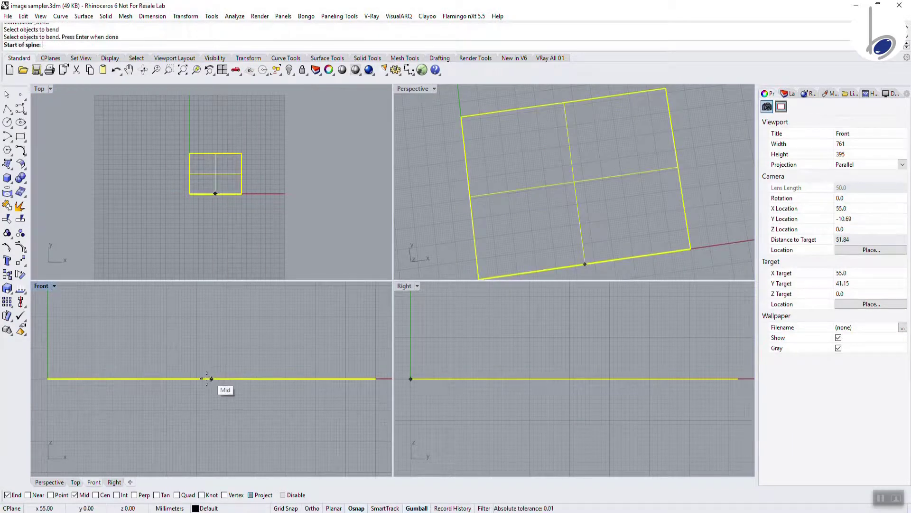
pyautogui.click(207, 378)
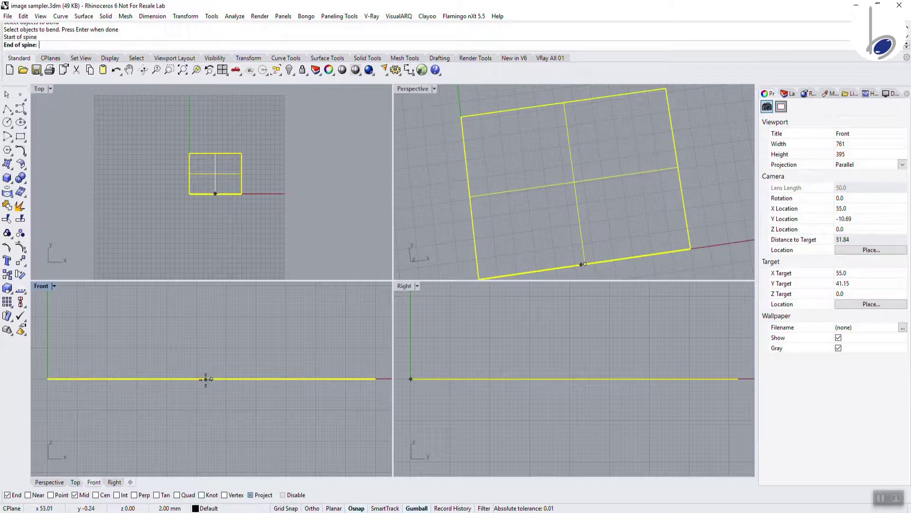
pyautogui.click(42, 378)
pyautogui.click(412, 415)
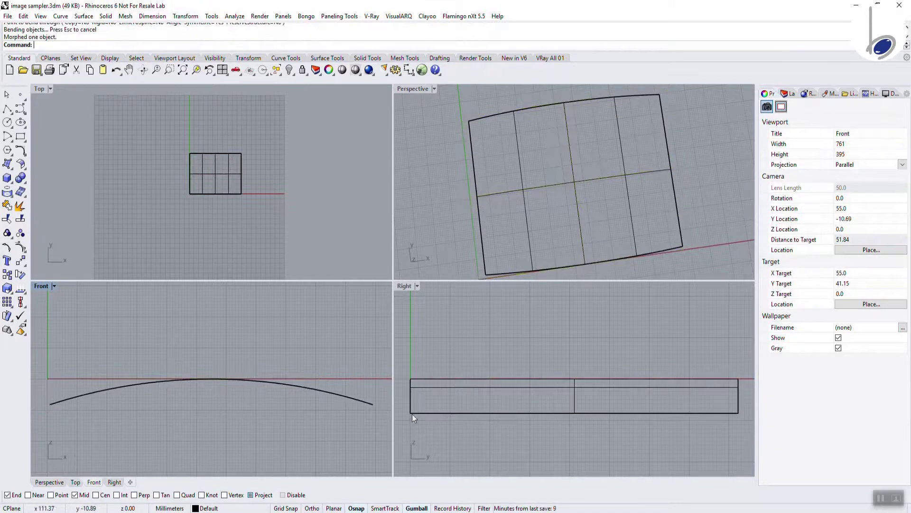
# Bend the surface again crosswise in the Right view and zoom all views to fit.
pyautogui.moveTo(489, 412); pyautogui.dragTo(490, 412, button='right')
pyautogui.click(574, 412)
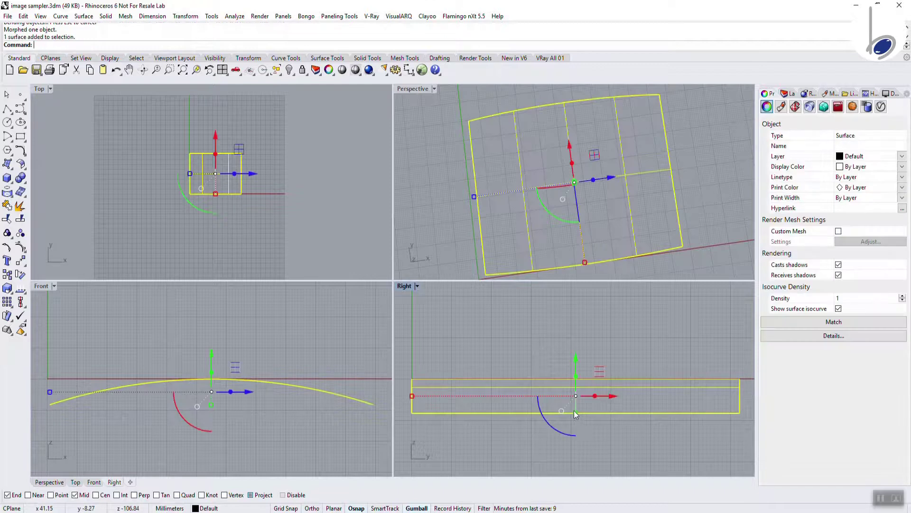
pyautogui.rightClick(575, 412)
pyautogui.click(576, 413)
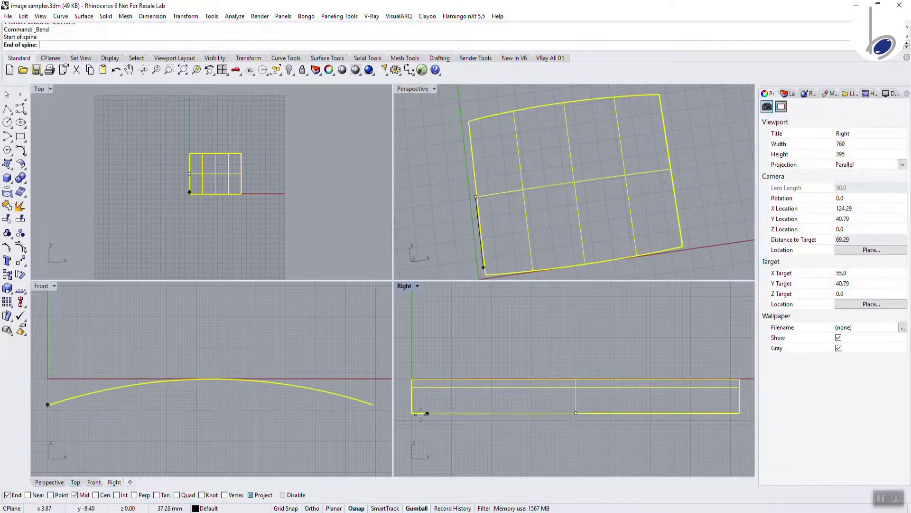
pyautogui.click(412, 412)
pyautogui.click(412, 442)
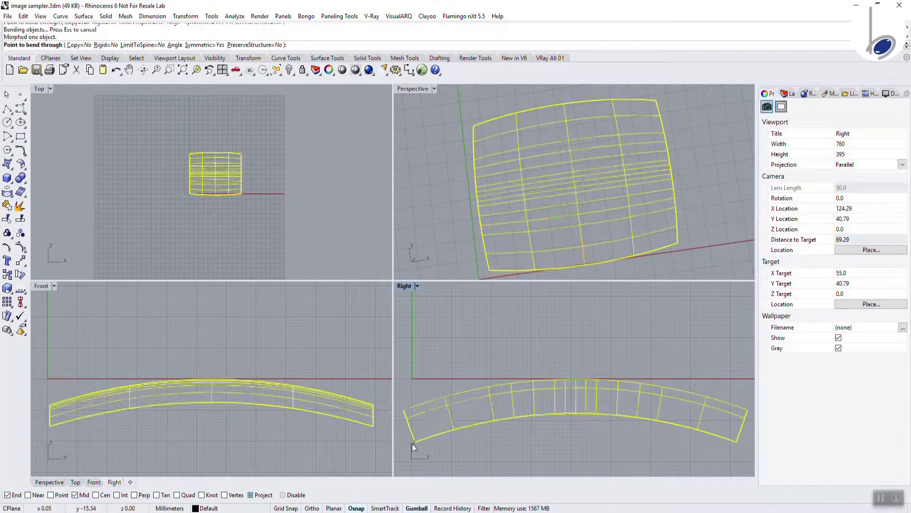
pyautogui.click(504, 455)
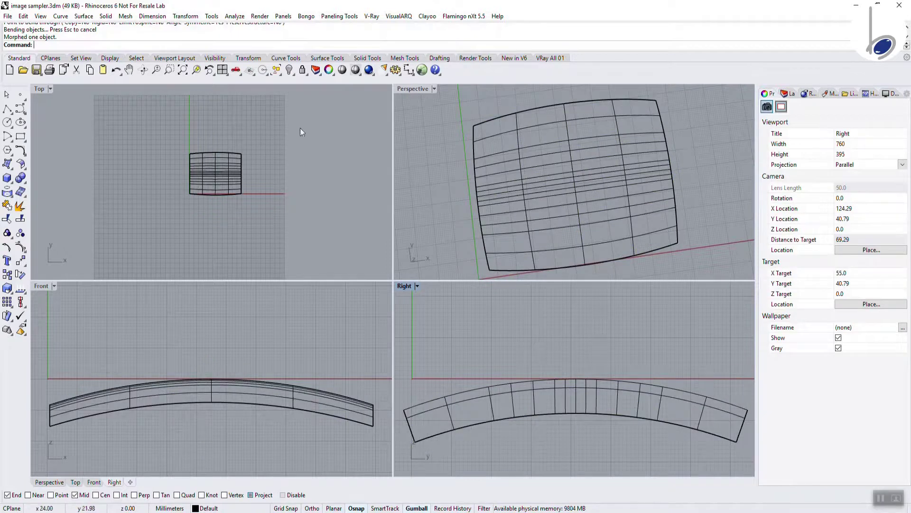
pyautogui.rightClick(221, 71)
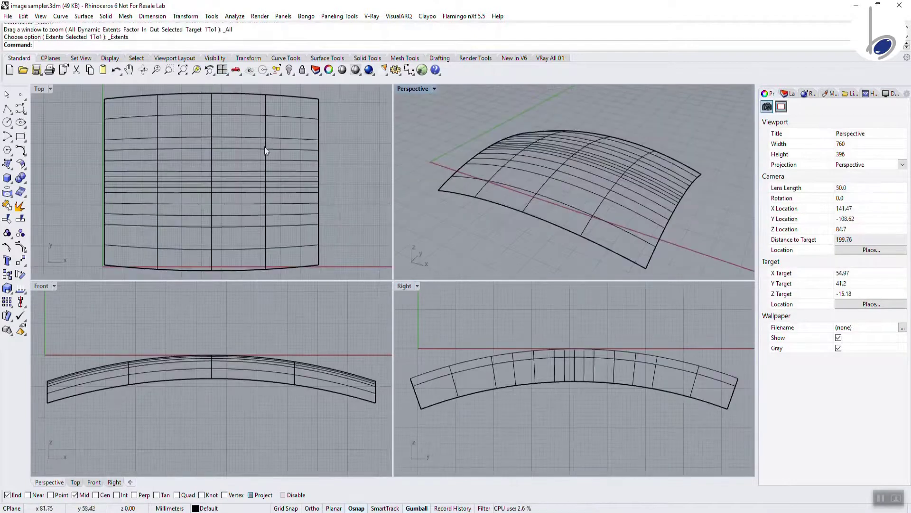
pyautogui.click(286, 130)
# Confirm the coarser surface rebuild, view the tree picture, then launch Grasshopper.
pyautogui.press('Return')
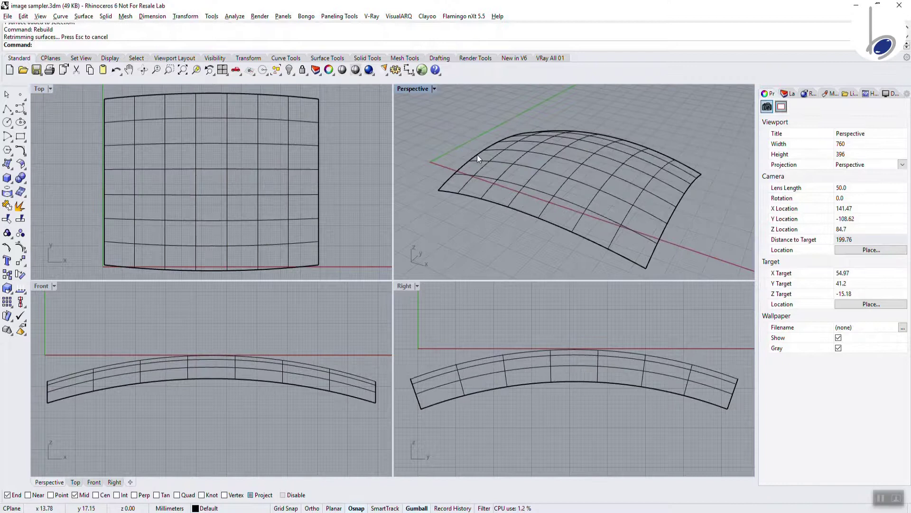
pyautogui.hotkey('alt', 'Tab')
pyautogui.press('Tab')
pyautogui.doubleClick(632, 124)
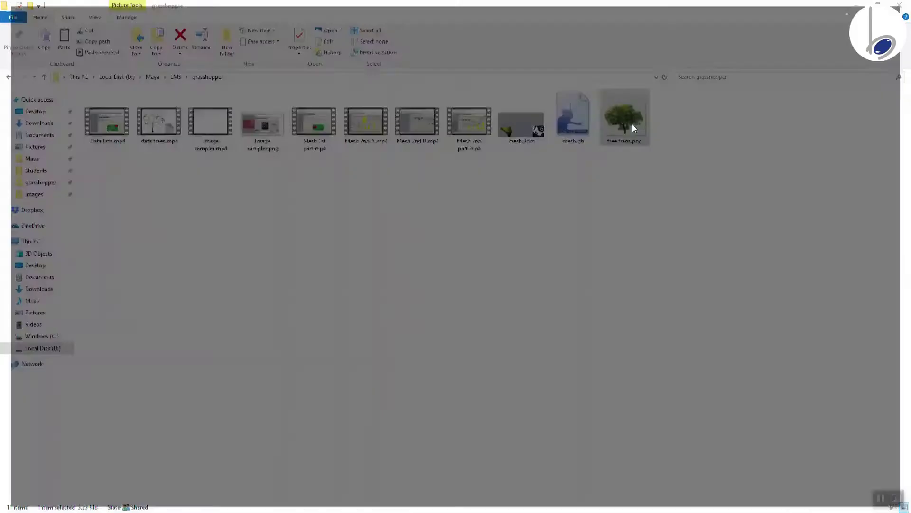
pyautogui.hotkey('alt', 'Tab')
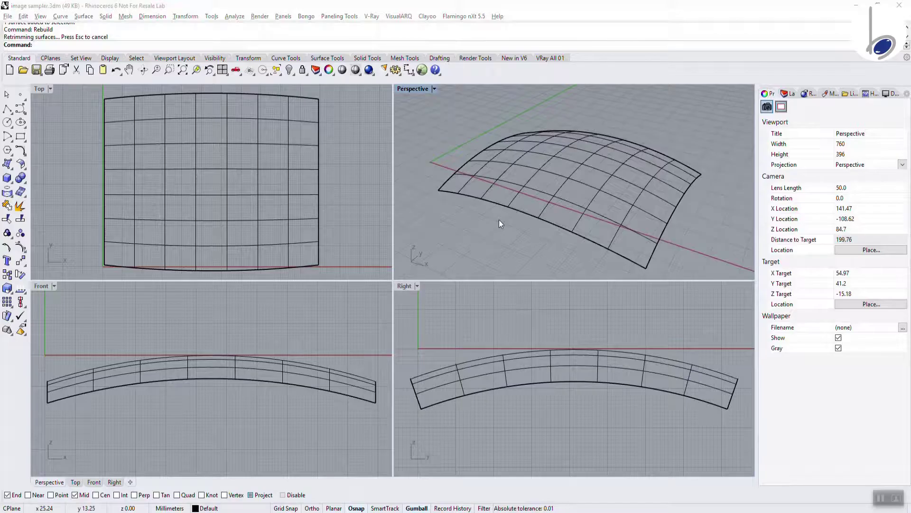
pyautogui.click(421, 70)
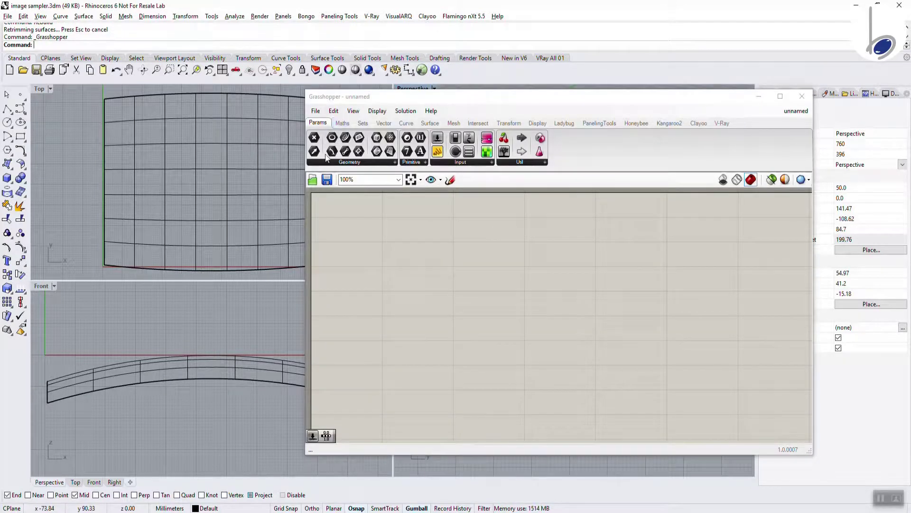
# Place a Surface parameter and set it to reference the bent surface.
pyautogui.click(328, 162)
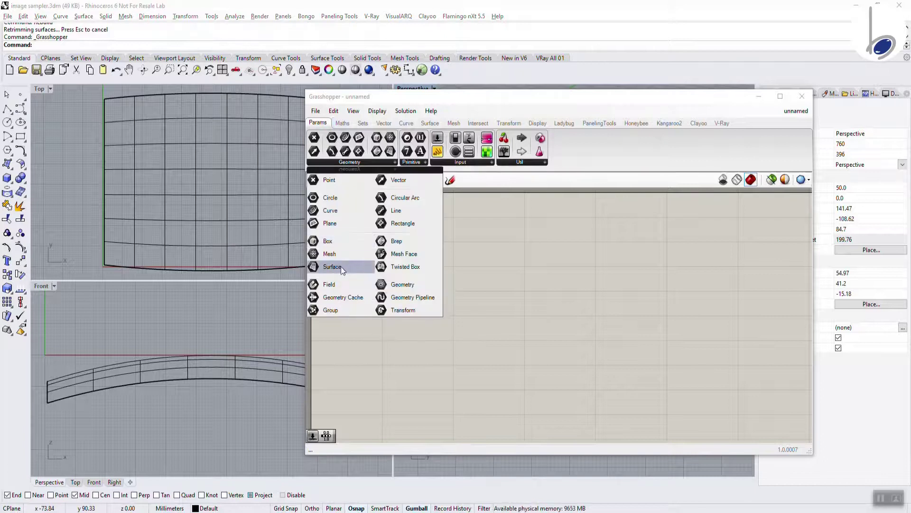
pyautogui.click(332, 266)
pyautogui.click(389, 267)
pyautogui.rightClick(391, 272)
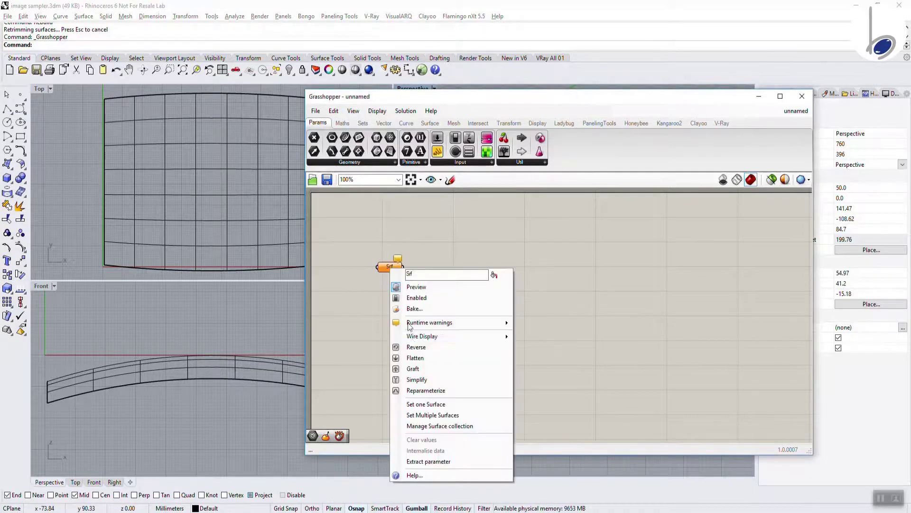
pyautogui.click(419, 404)
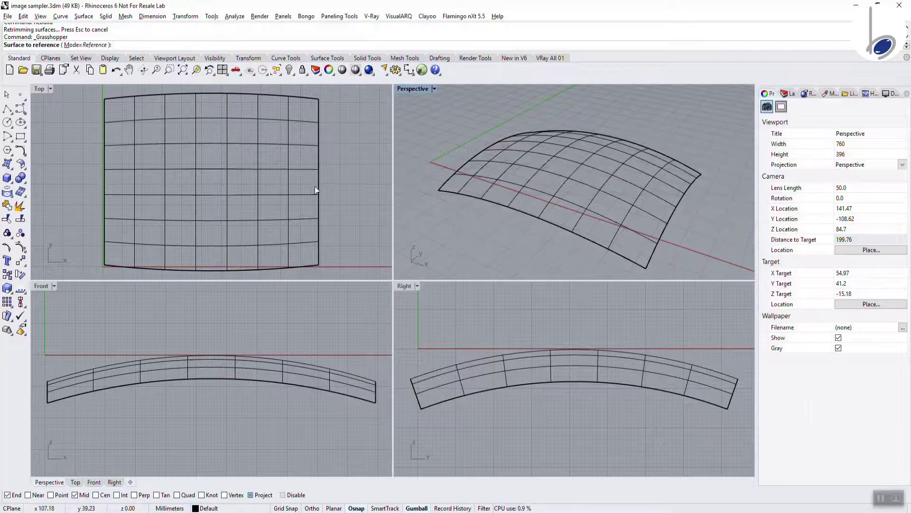
pyautogui.click(317, 188)
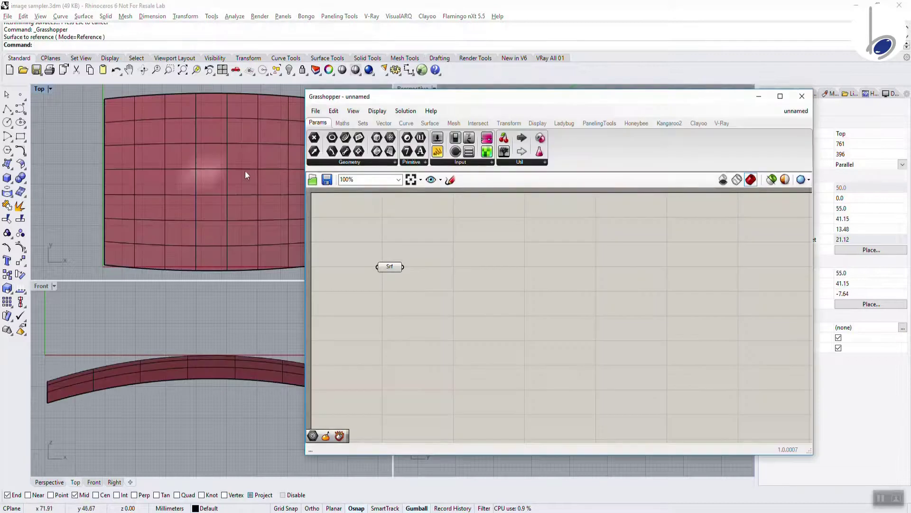
# Hide the original surface in Rhino and reposition the Srf parameter on the canvas.
pyautogui.click(245, 171)
pyautogui.hotkey('ctrl', 'h')
pyautogui.moveTo(243, 168); pyautogui.dragTo(194, 176, button='right')
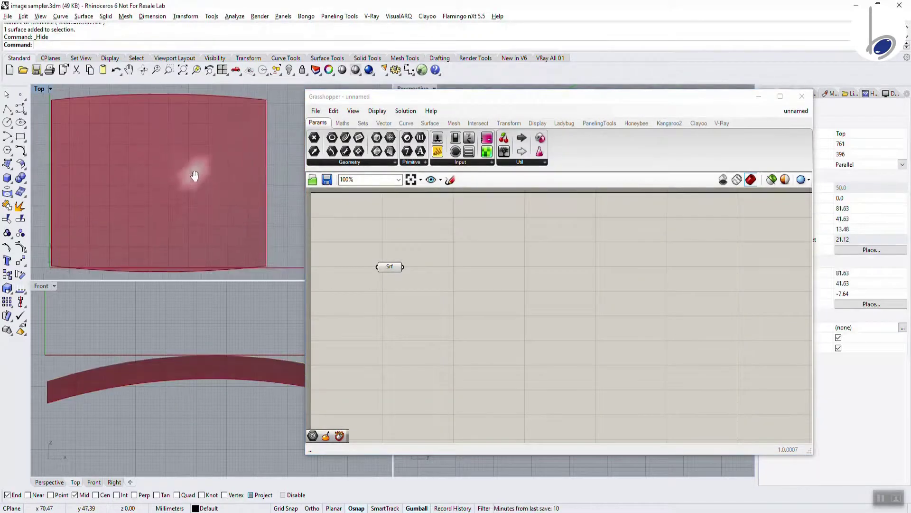
pyautogui.click(385, 267)
pyautogui.scroll(3, 399, 270)
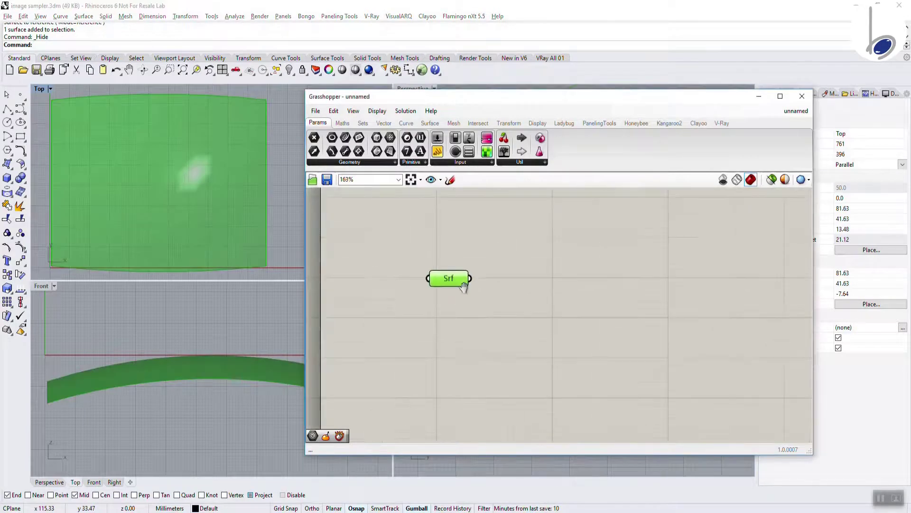
pyautogui.moveTo(463, 287); pyautogui.dragTo(484, 345, button='right')
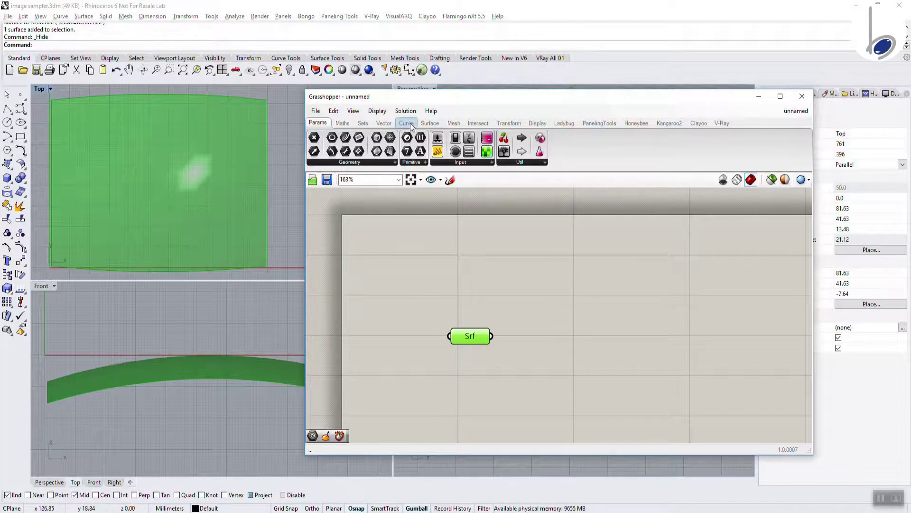
pyautogui.click(430, 123)
# Add a Deconstruct Brep component fed by the Srf parameter.
pyautogui.click(361, 163)
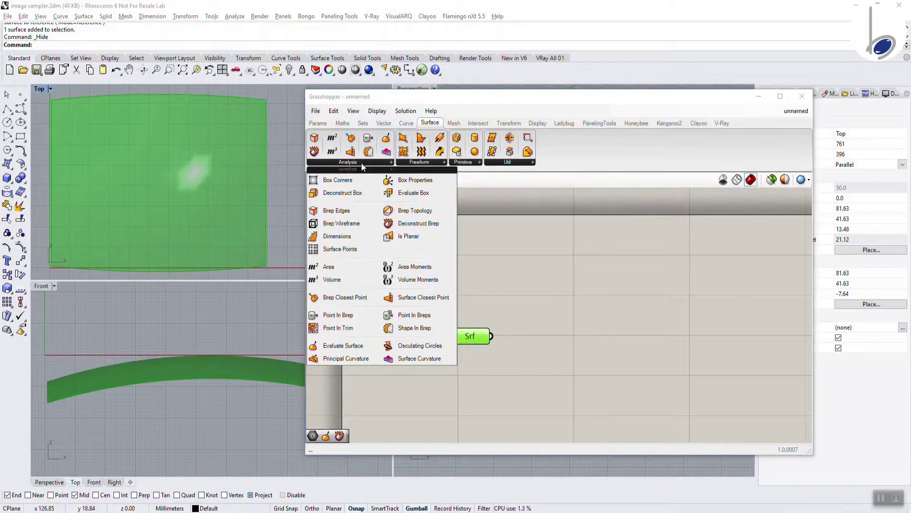
pyautogui.click(418, 223)
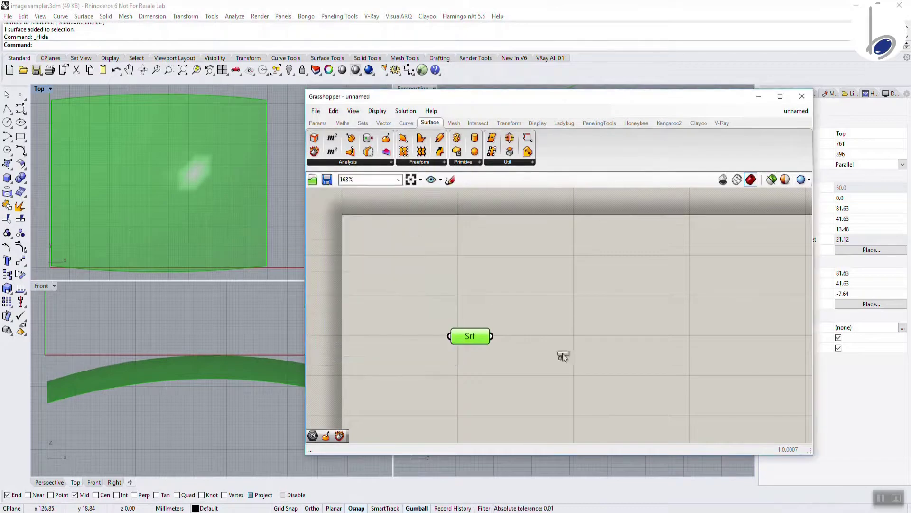
pyautogui.click(542, 340)
pyautogui.moveTo(492, 336); pyautogui.dragTo(516, 335)
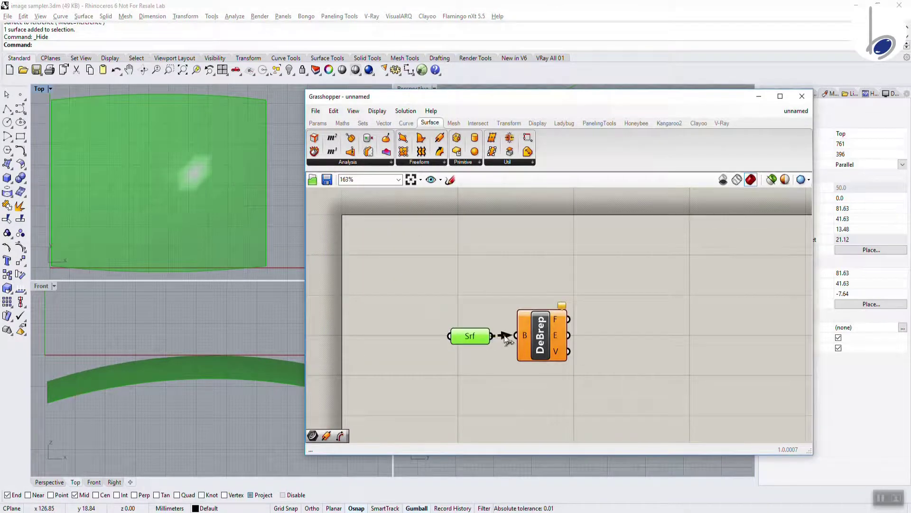
pyautogui.scroll(3, 542, 352)
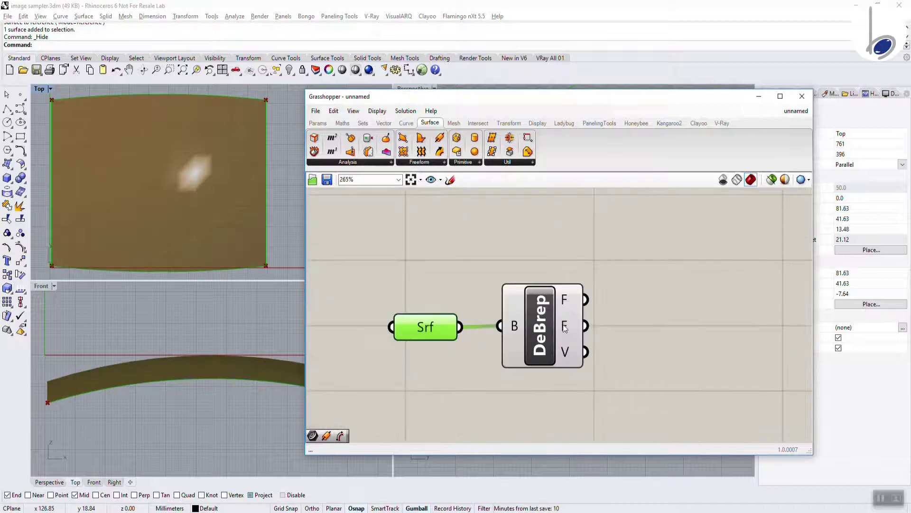
# Add a Length component measuring DeBrep's edges.
pyautogui.click(406, 123)
pyautogui.click(373, 162)
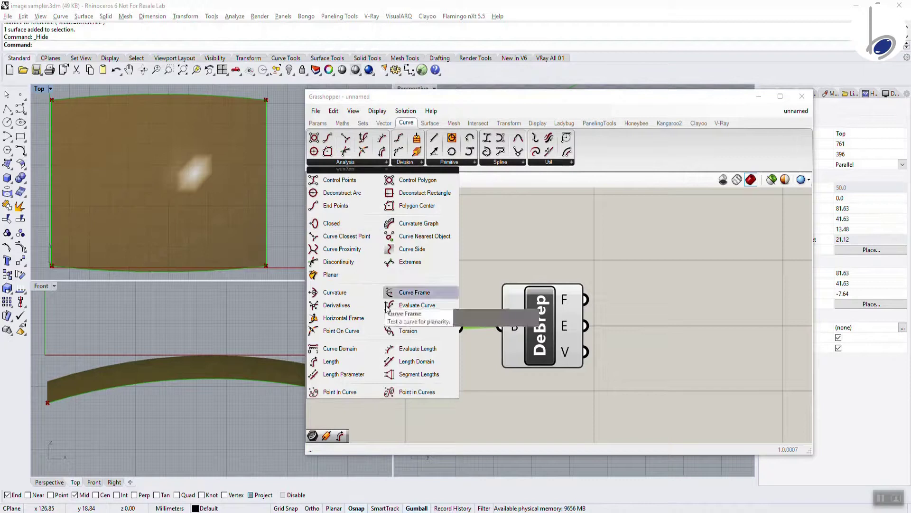
pyautogui.click(324, 363)
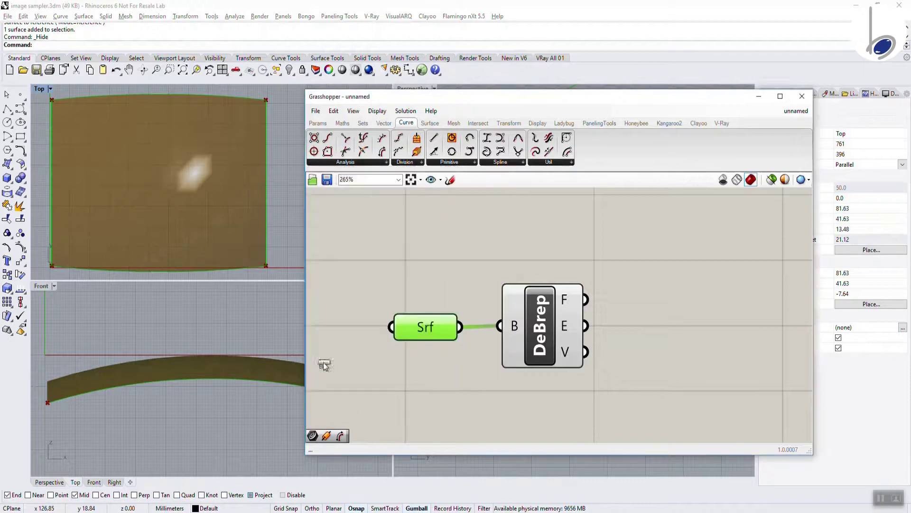
pyautogui.click(637, 327)
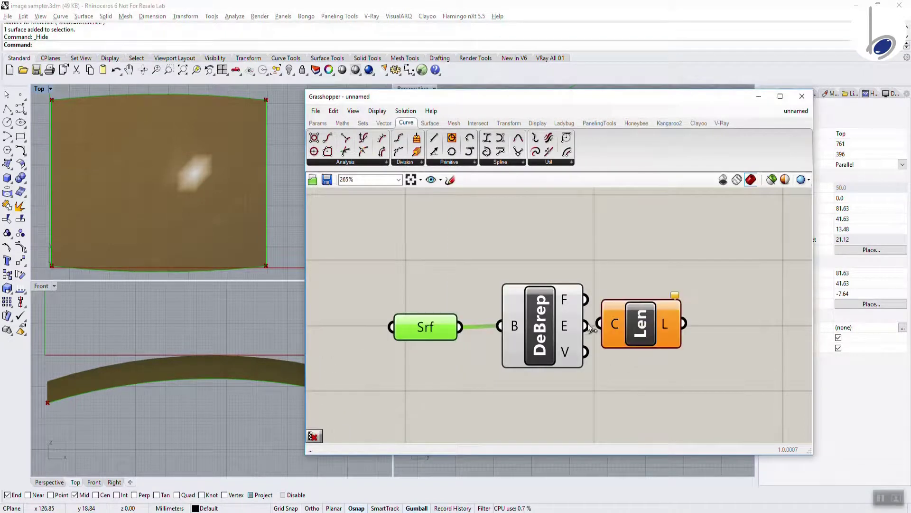
pyautogui.moveTo(598, 323); pyautogui.dragTo(599, 325)
pyautogui.moveTo(637, 331); pyautogui.dragTo(496, 301, button='right')
pyautogui.moveTo(496, 301); pyautogui.dragTo(530, 303)
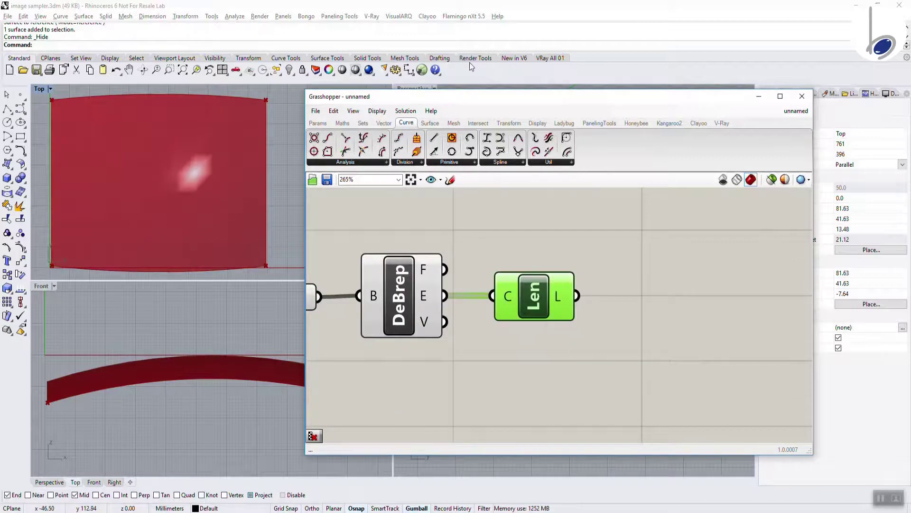
# Add Cull Pattern fed by the edge lengths, leaving 110.00 and 82.30.
pyautogui.click(362, 123)
pyautogui.click(384, 166)
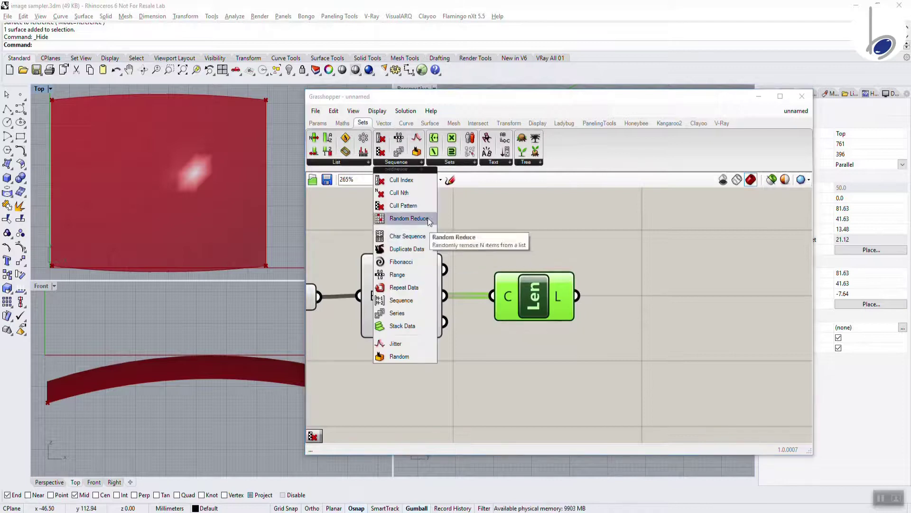
pyautogui.moveTo(403, 206); pyautogui.dragTo(656, 298)
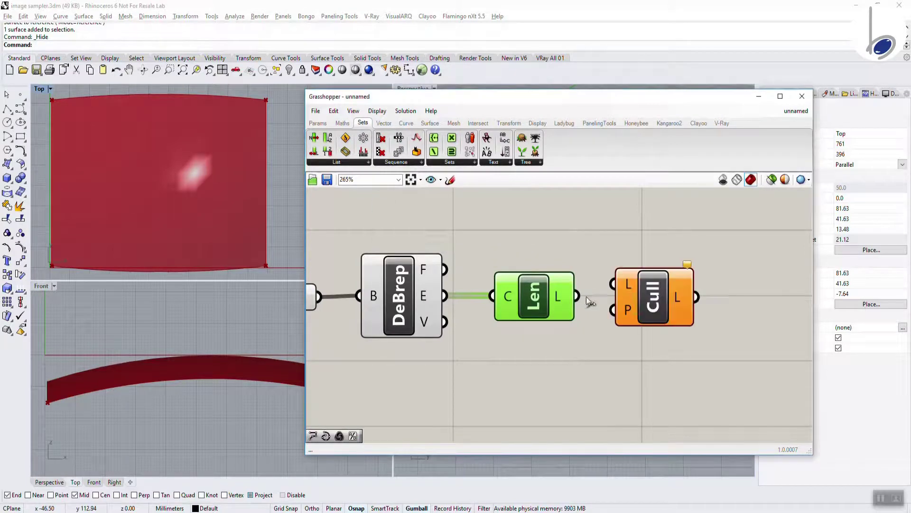
pyautogui.moveTo(577, 295); pyautogui.dragTo(612, 284)
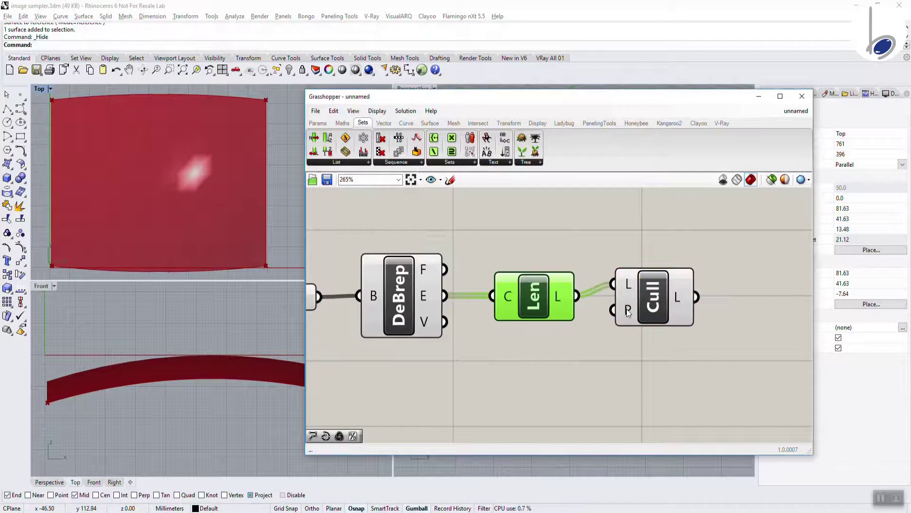
pyautogui.moveTo(678, 302)
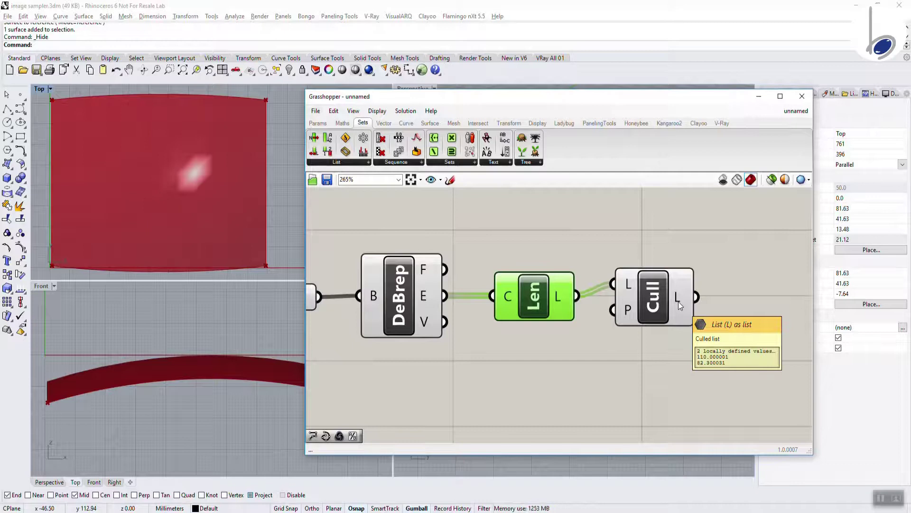
pyautogui.moveTo(726, 294); pyautogui.dragTo(469, 252, button='right')
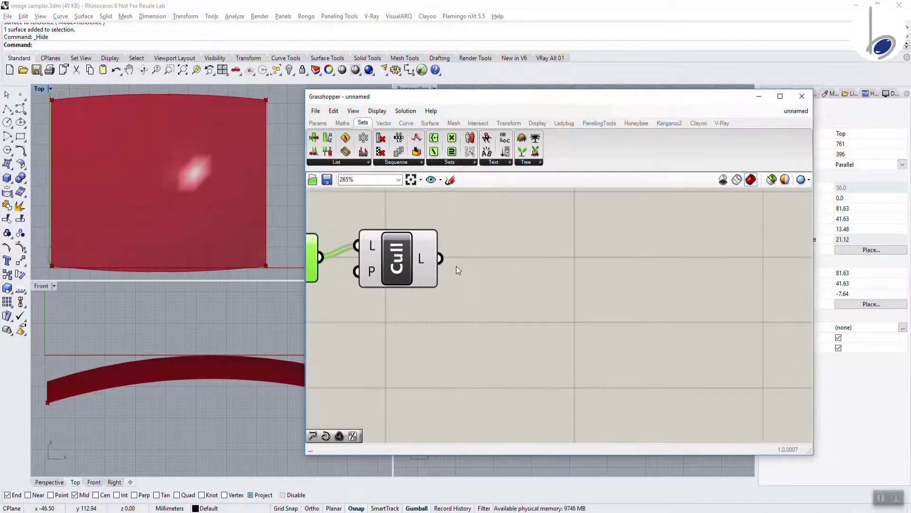
pyautogui.moveTo(416, 271); pyautogui.dragTo(487, 283)
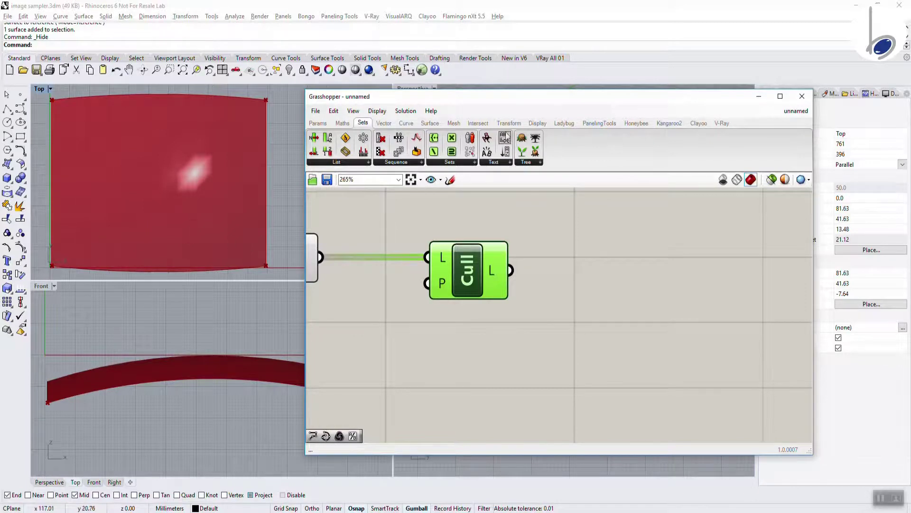
# Place a SubSrf component and rearrange Cull and Srf around it.
pyautogui.click(430, 124)
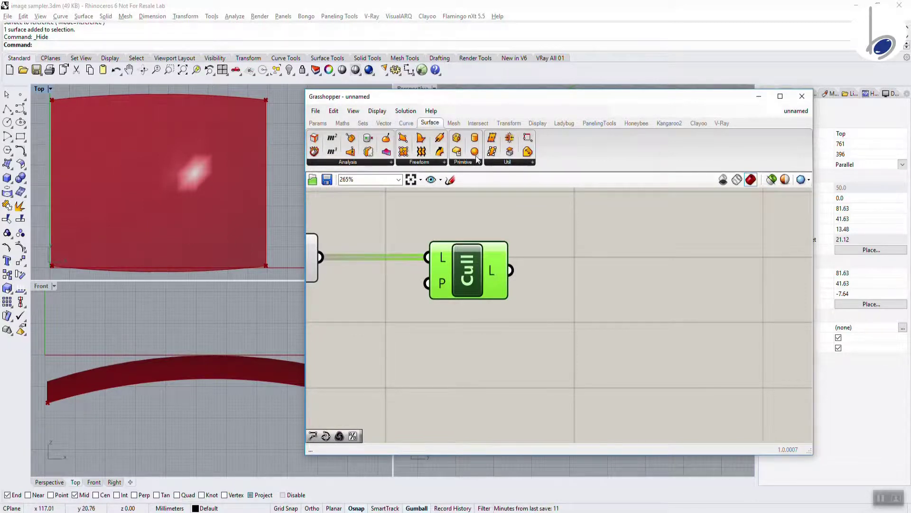
pyautogui.click(509, 163)
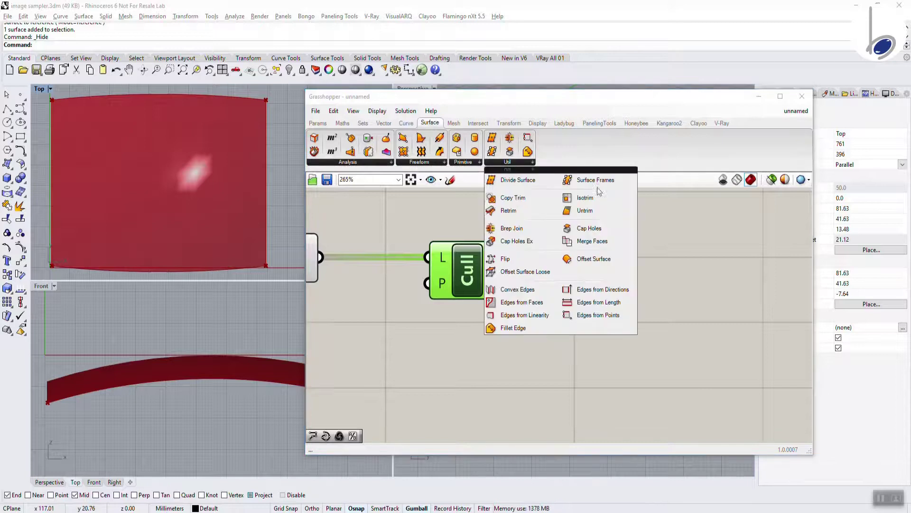
pyautogui.moveTo(599, 211); pyautogui.dragTo(654, 208)
pyautogui.click(654, 264)
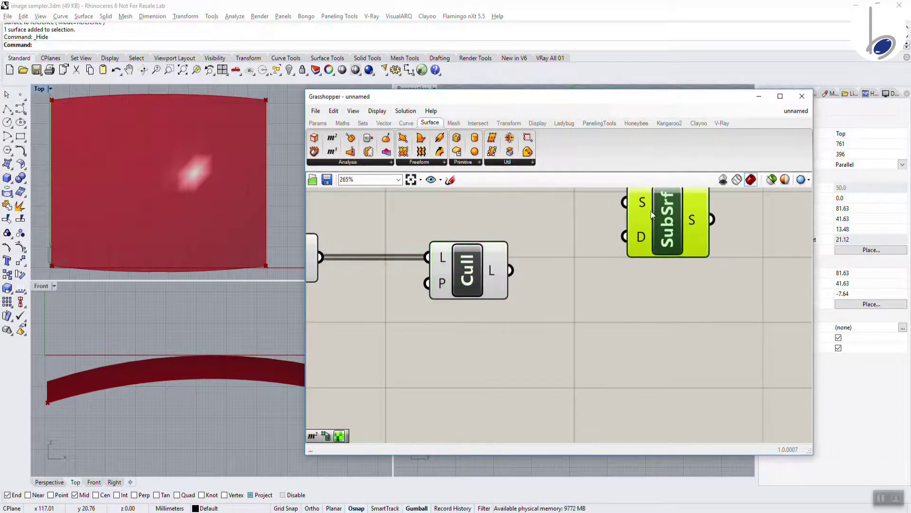
pyautogui.moveTo(580, 259); pyautogui.dragTo(637, 335, button='right')
pyautogui.scroll(-3, 637, 335)
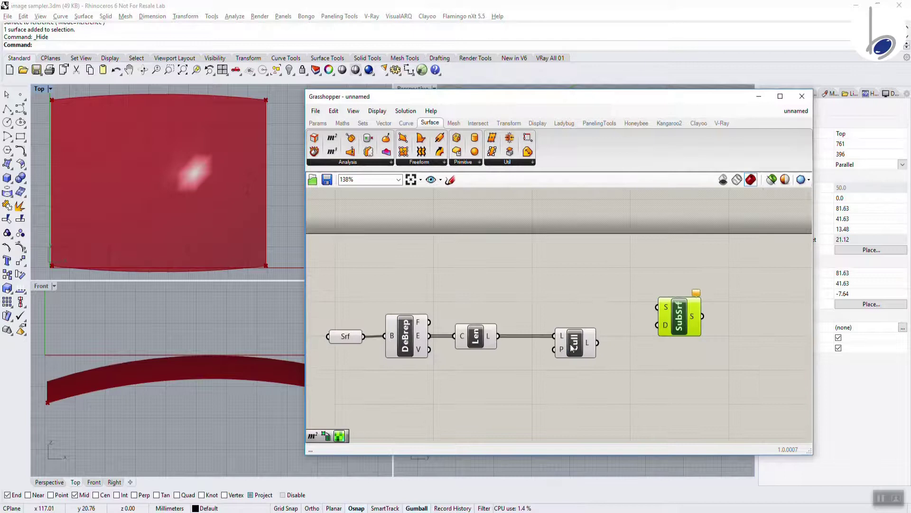
pyautogui.moveTo(572, 348); pyautogui.dragTo(553, 350)
pyautogui.moveTo(358, 336); pyautogui.dragTo(663, 316)
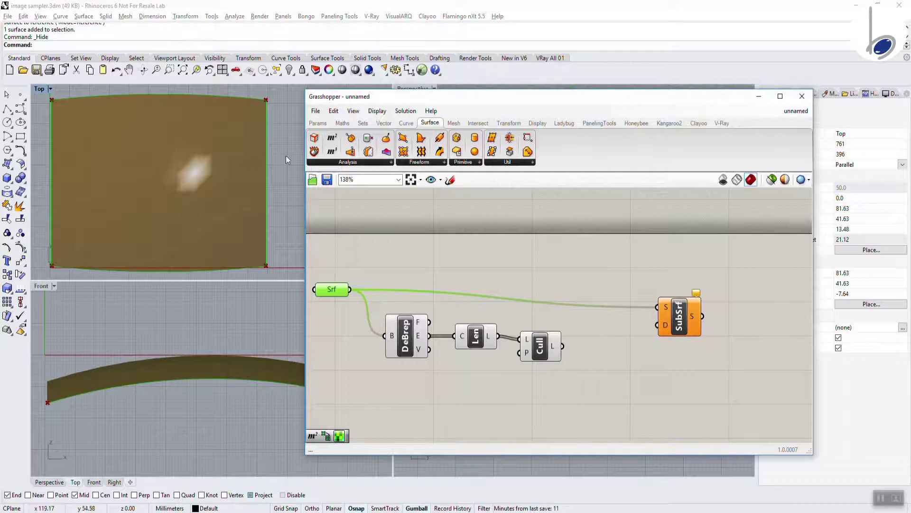
# Add Divide Domain², wiring Srf into it and its segments into SubSrf.
pyautogui.click(343, 123)
pyautogui.click(326, 162)
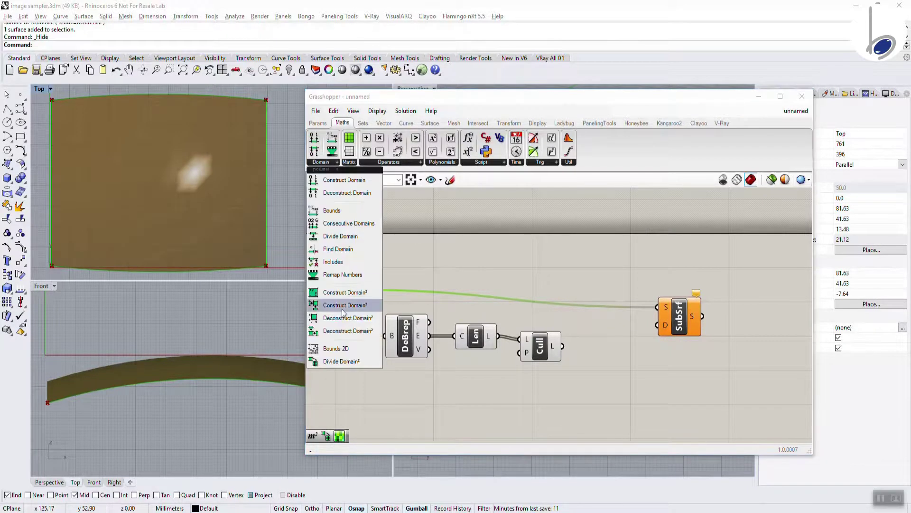
pyautogui.click(350, 363)
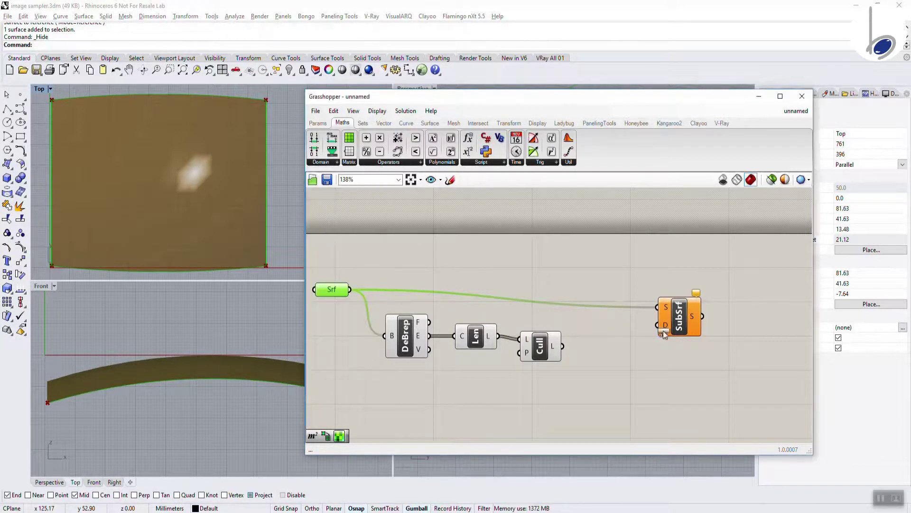
pyautogui.click(610, 333)
pyautogui.moveTo(629, 331); pyautogui.dragTo(692, 288)
pyautogui.moveTo(612, 347); pyautogui.dragTo(635, 337)
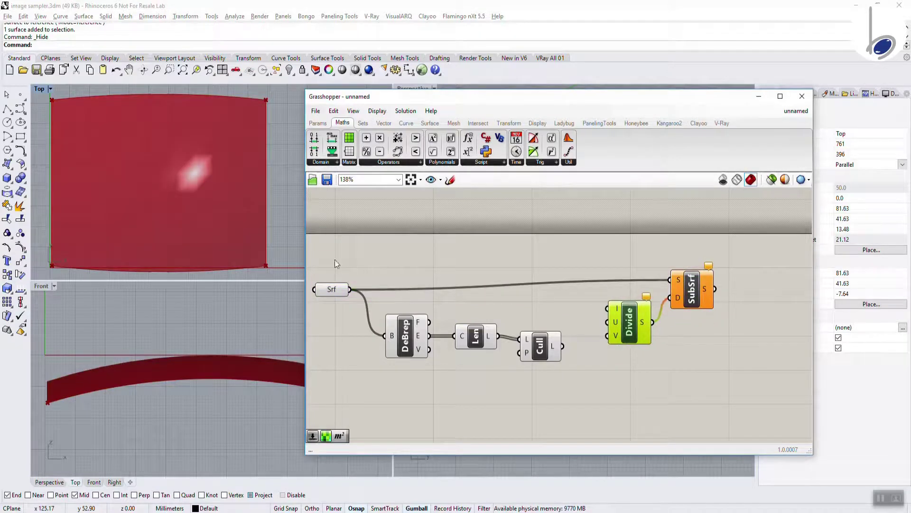
pyautogui.moveTo(352, 289); pyautogui.dragTo(608, 308)
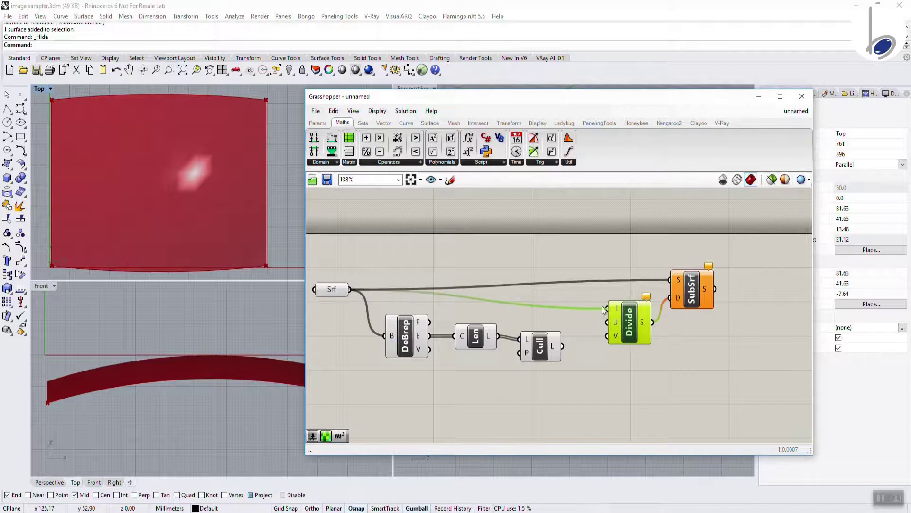
# Tidy the canvas layout, moving Cull, Divide and SubSrf into place.
pyautogui.moveTo(616, 333); pyautogui.dragTo(588, 286, button='right')
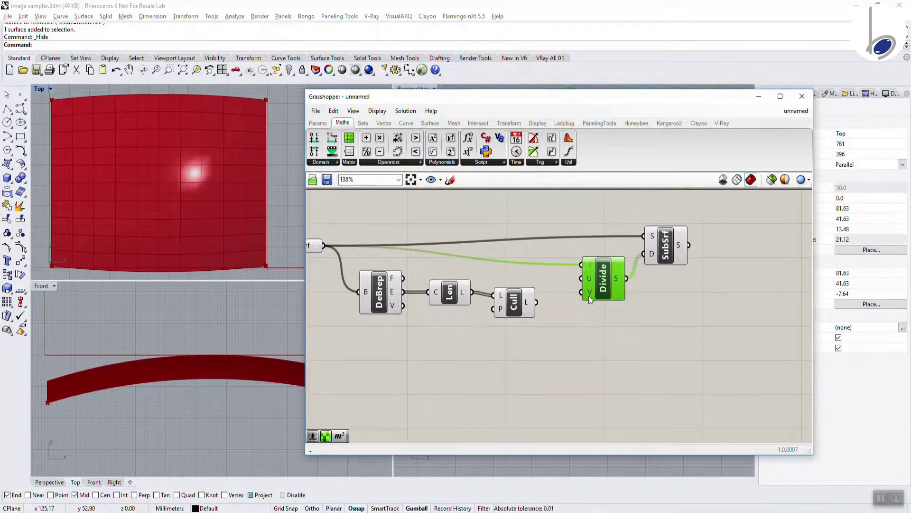
pyautogui.moveTo(521, 306); pyautogui.dragTo(511, 311)
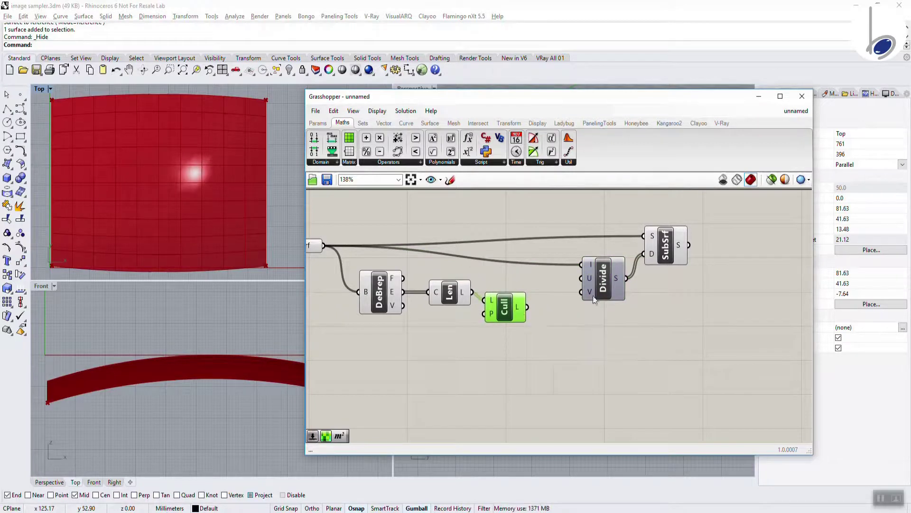
pyautogui.moveTo(727, 335); pyautogui.dragTo(597, 225)
pyautogui.moveTo(600, 280); pyautogui.dragTo(664, 256)
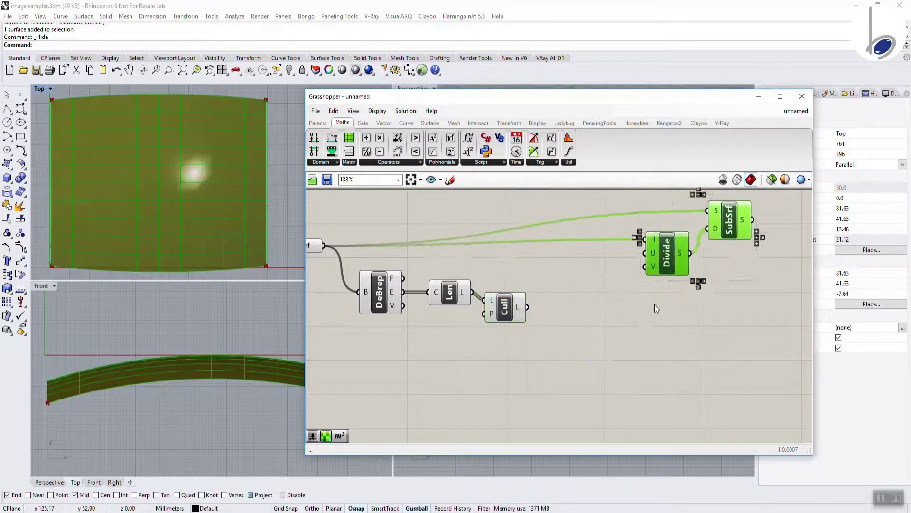
pyautogui.click(471, 200)
# Place a List Item component and feed the culled edge lengths into it.
pyautogui.click(362, 123)
pyautogui.click(336, 162)
pyautogui.click(338, 193)
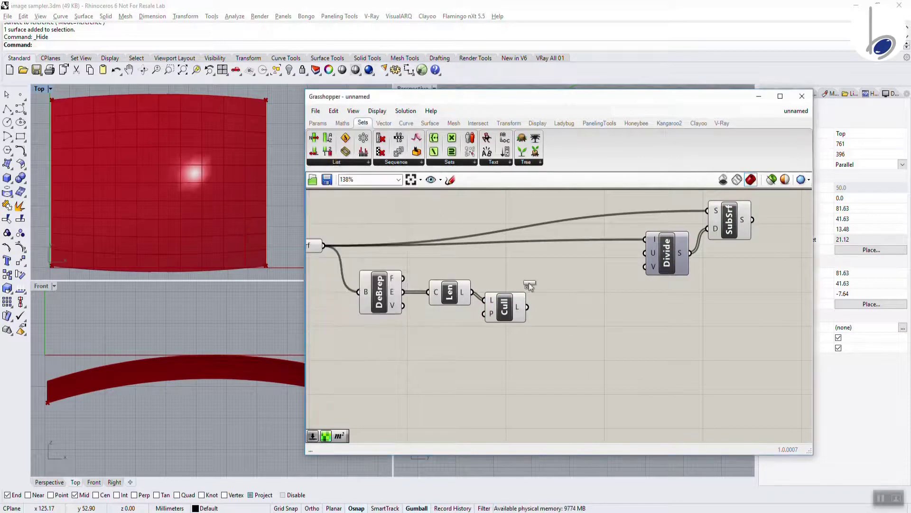
pyautogui.click(559, 301)
pyautogui.moveTo(559, 303); pyautogui.dragTo(587, 299)
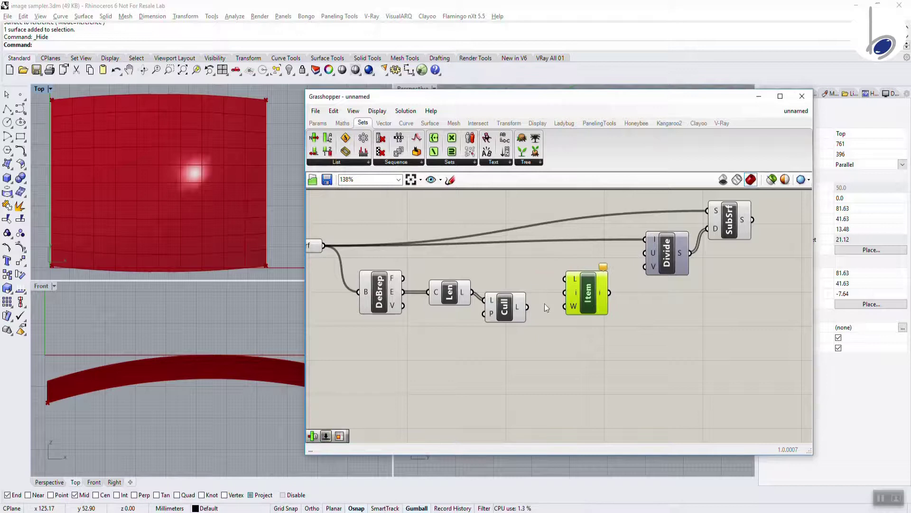
pyautogui.moveTo(527, 307); pyautogui.dragTo(565, 279)
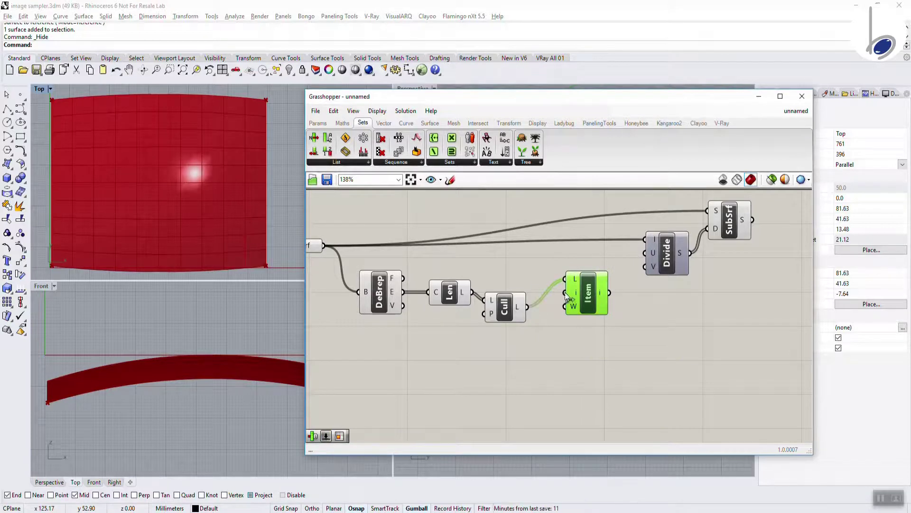
# Discard the duplicate List Item and give the original a second (+1) output.
pyautogui.keyDown('alt'); pyautogui.moveTo(592, 306); pyautogui.dragTo(587, 369); pyautogui.keyUp('alt')
pyautogui.rightClick(573, 368)
pyautogui.moveTo(646, 439)
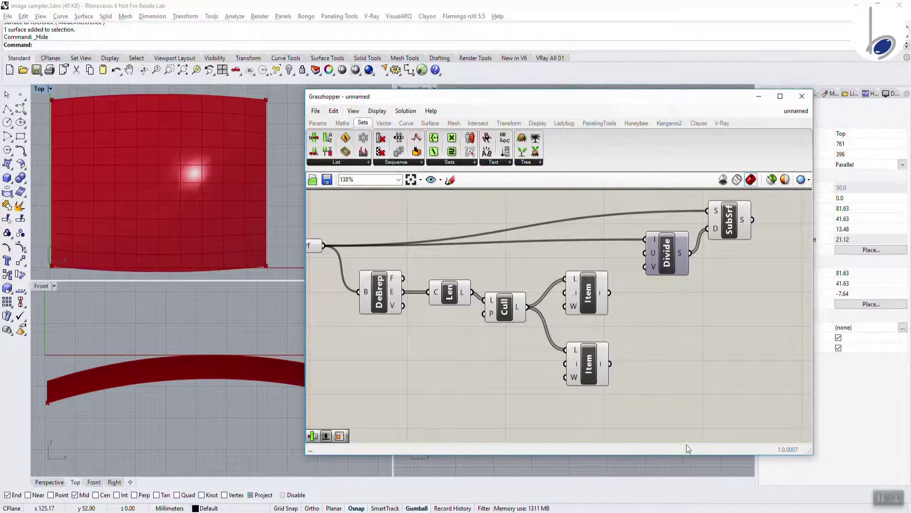
pyautogui.moveTo(603, 364)
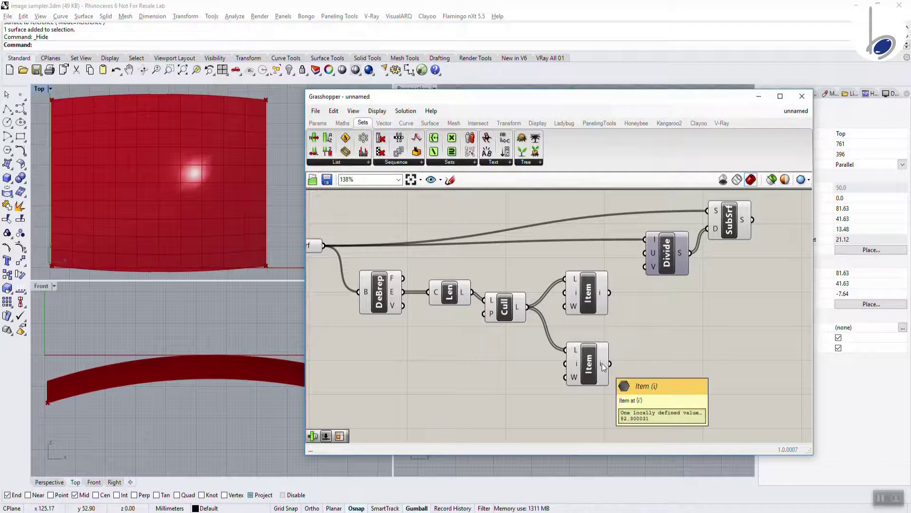
pyautogui.moveTo(606, 293)
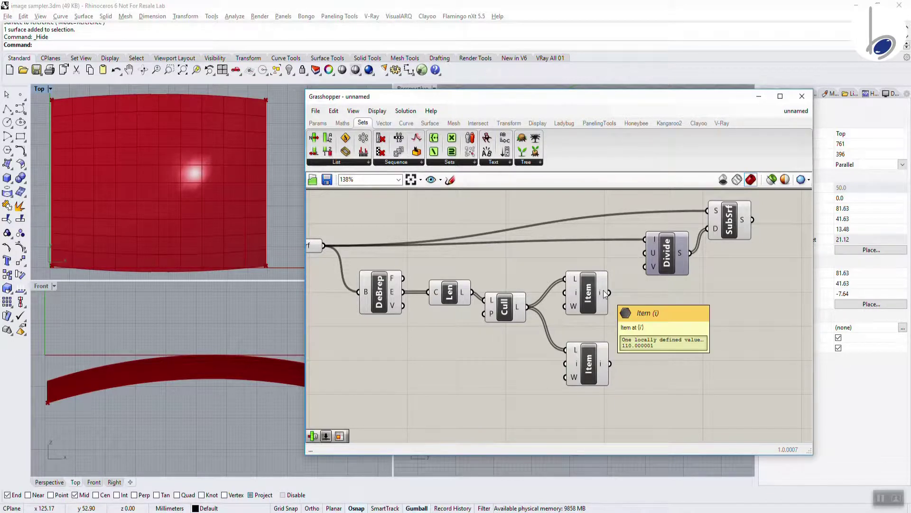
pyautogui.click(593, 372)
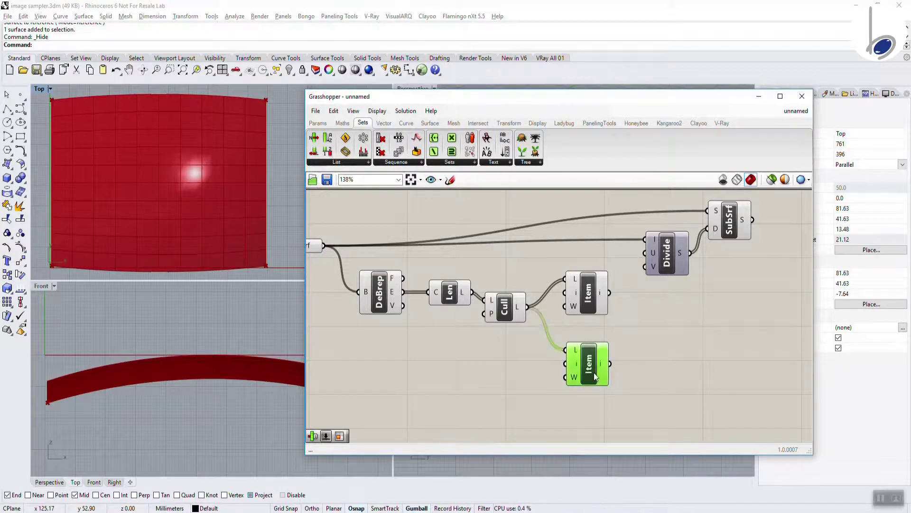
pyautogui.press('Delete')
pyautogui.scroll(5, 594, 291)
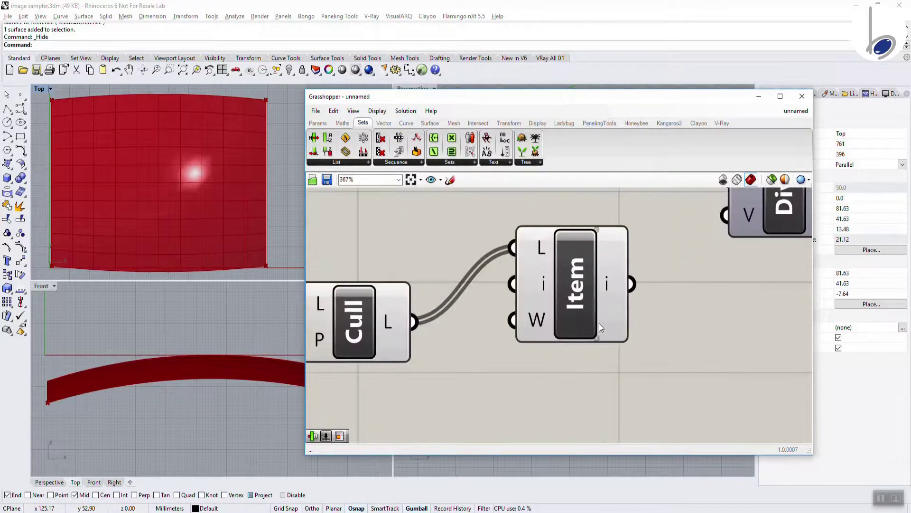
pyautogui.scroll(2, 606, 335)
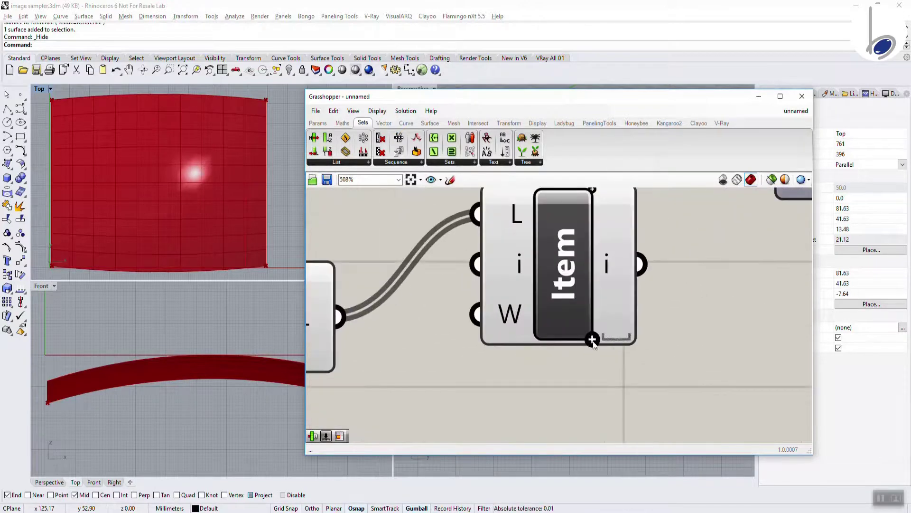
pyautogui.click(592, 340)
# Wire Item's i output to Divide's U input and +1 output to V.
pyautogui.moveTo(678, 314); pyautogui.dragTo(629, 378, button='right')
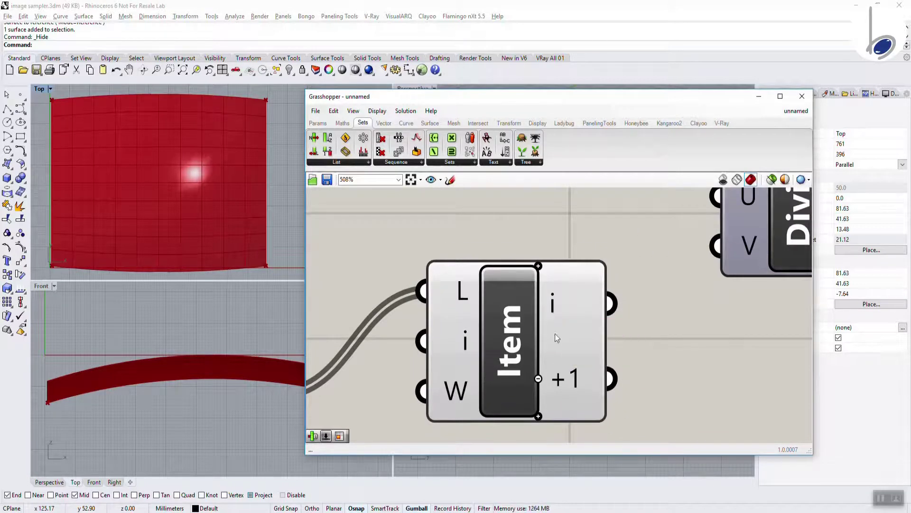
pyautogui.moveTo(567, 384)
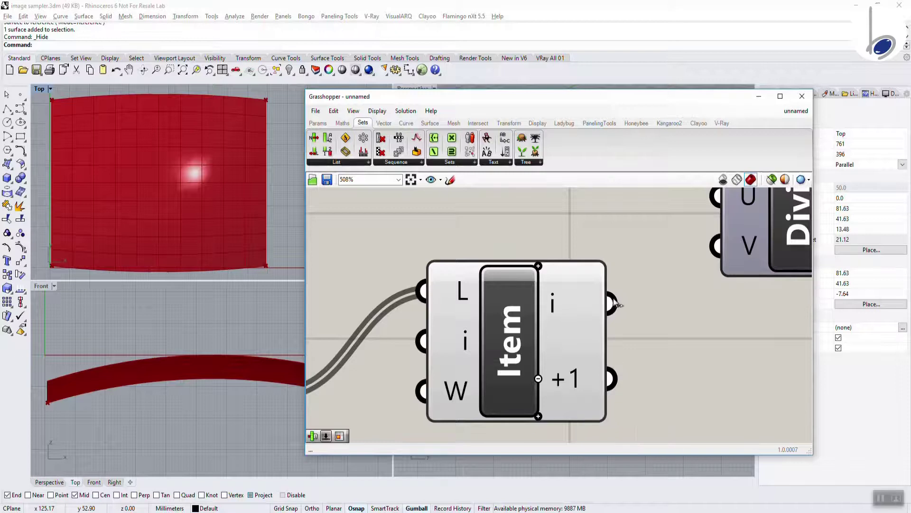
pyautogui.moveTo(611, 303); pyautogui.dragTo(698, 205)
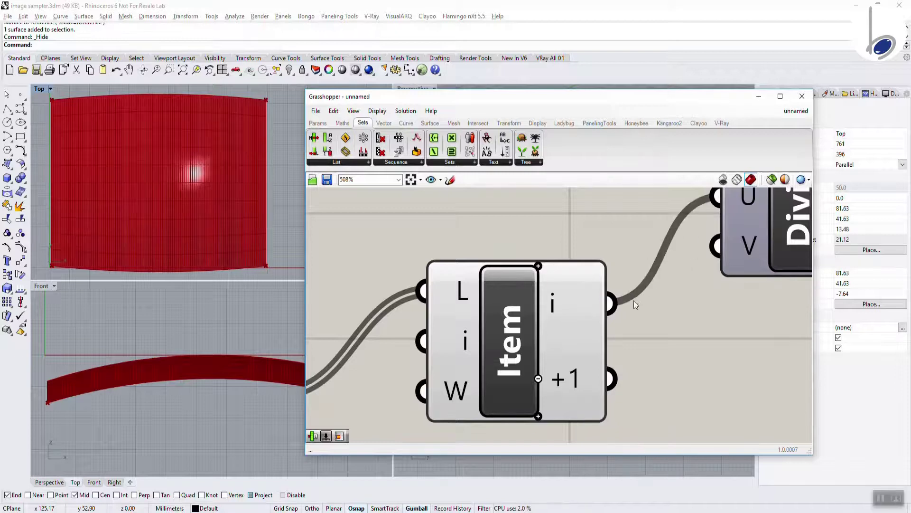
pyautogui.hotkey('ctrl', 'z')
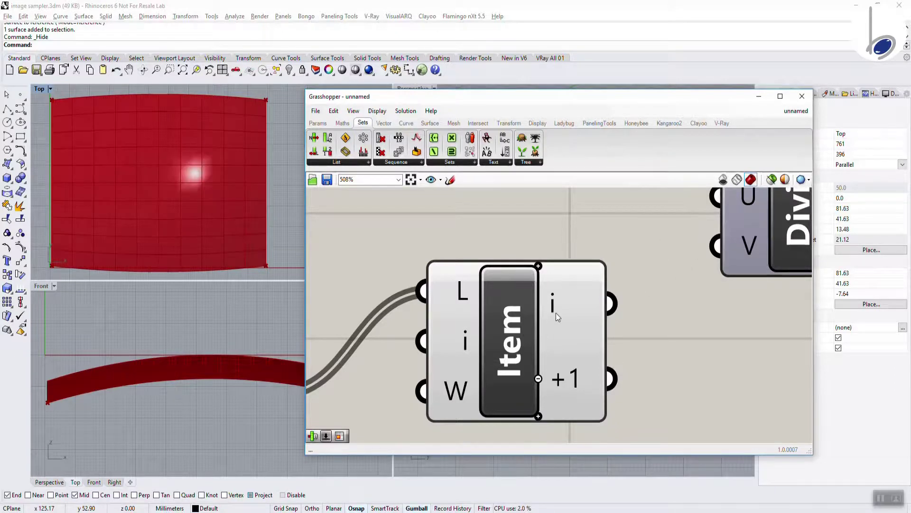
pyautogui.scroll(-3, 560, 344)
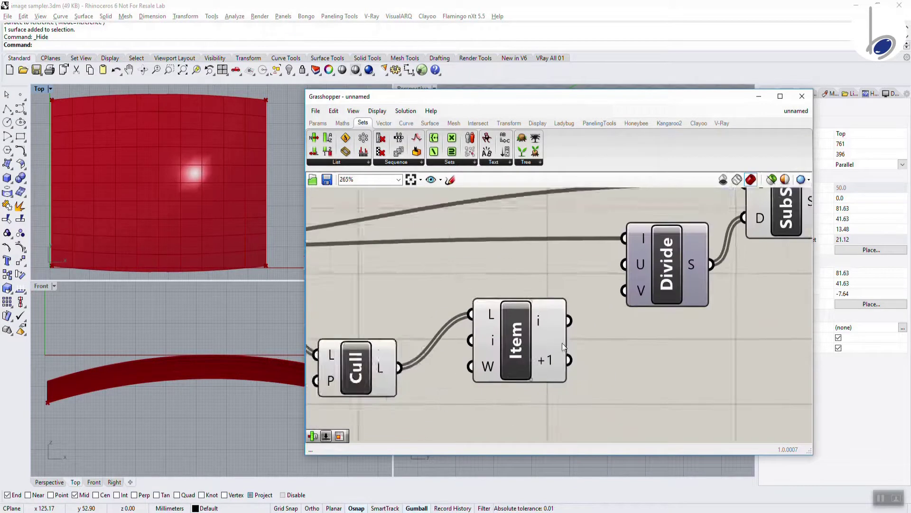
pyautogui.moveTo(563, 347); pyautogui.dragTo(471, 360, button='right')
pyautogui.moveTo(477, 336); pyautogui.dragTo(531, 280)
pyautogui.moveTo(477, 375); pyautogui.dragTo(585, 295)
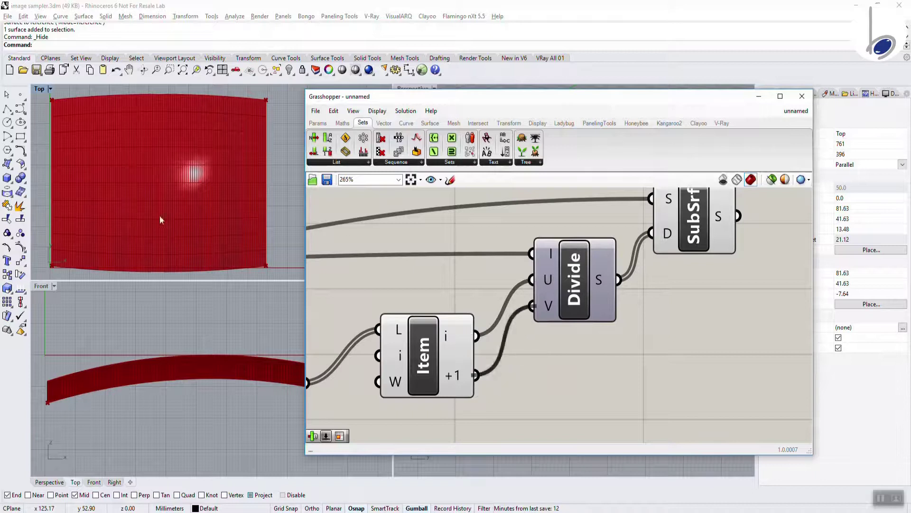
# Preview SubSrf's sub-surfaces and rearrange the SubSrf, Divide and Item components.
pyautogui.scroll(3, 89, 265)
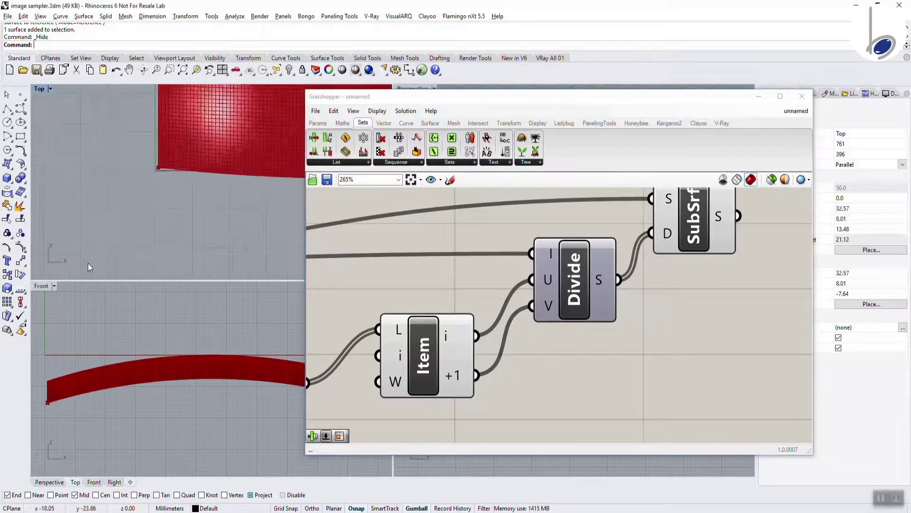
pyautogui.scroll(4, 183, 145)
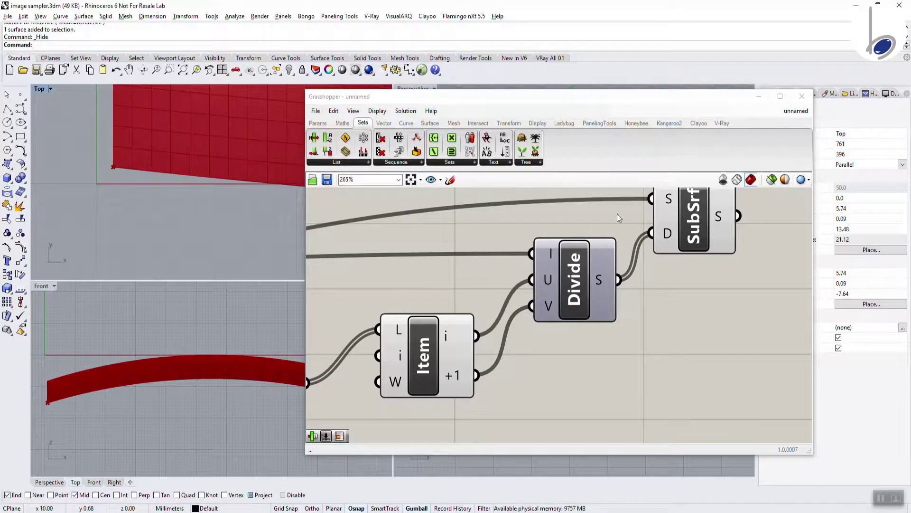
pyautogui.click(693, 217)
pyautogui.moveTo(738, 216); pyautogui.dragTo(746, 267, button='right')
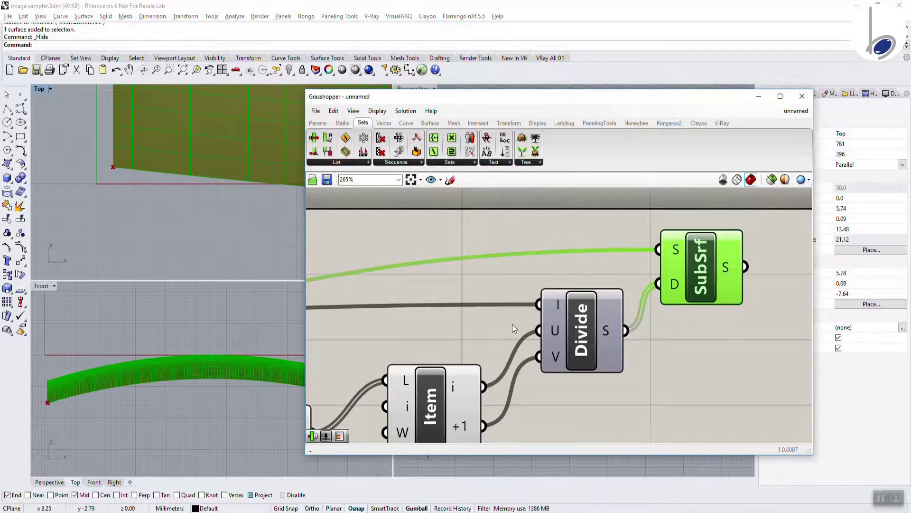
pyautogui.scroll(-3, 512, 324)
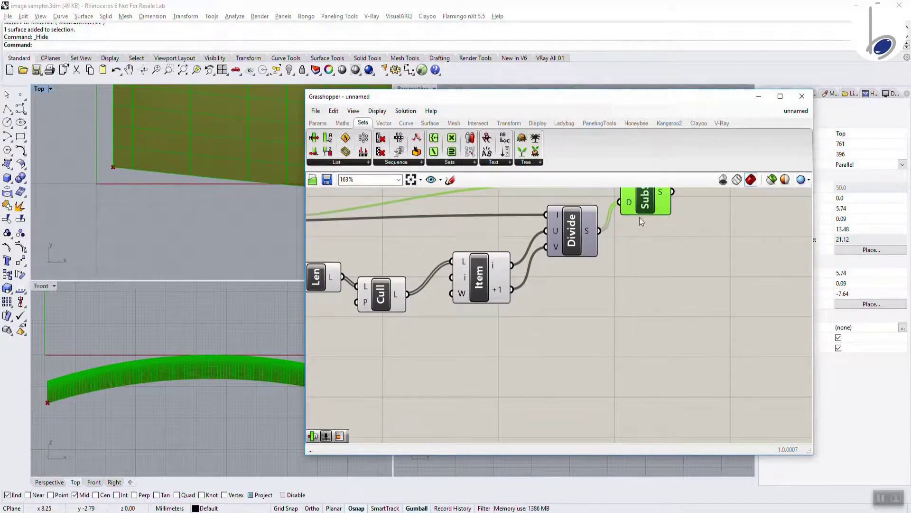
pyautogui.moveTo(643, 209); pyautogui.dragTo(703, 211)
pyautogui.moveTo(569, 246); pyautogui.dragTo(625, 238)
pyautogui.moveTo(481, 325); pyautogui.dragTo(436, 293, button='right')
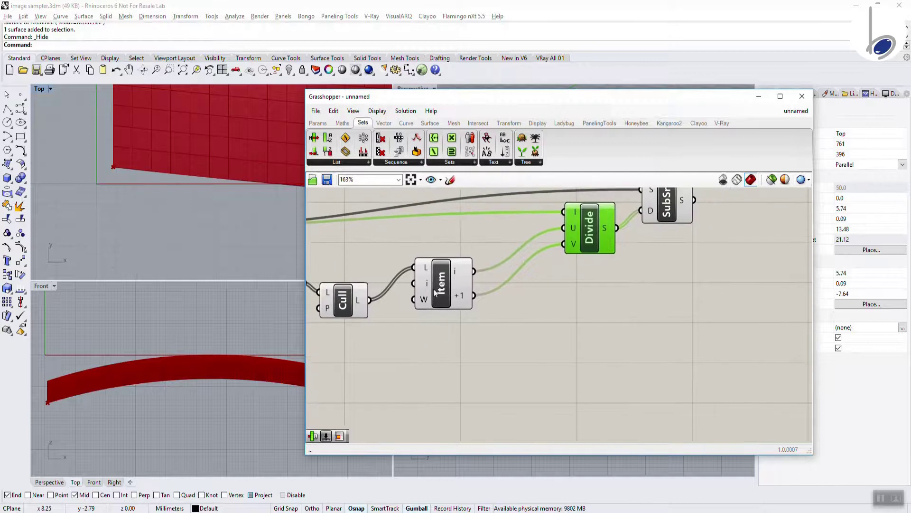
pyautogui.moveTo(436, 294); pyautogui.dragTo(417, 321)
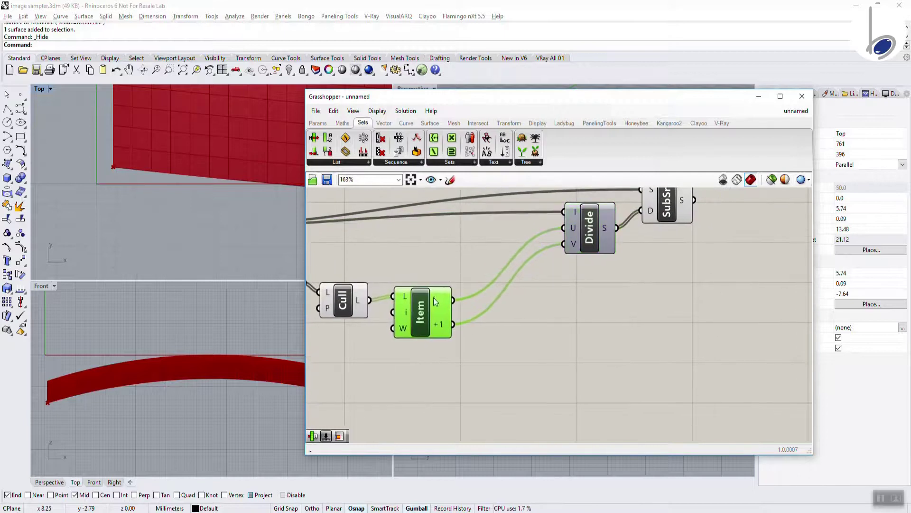
pyautogui.click(342, 122)
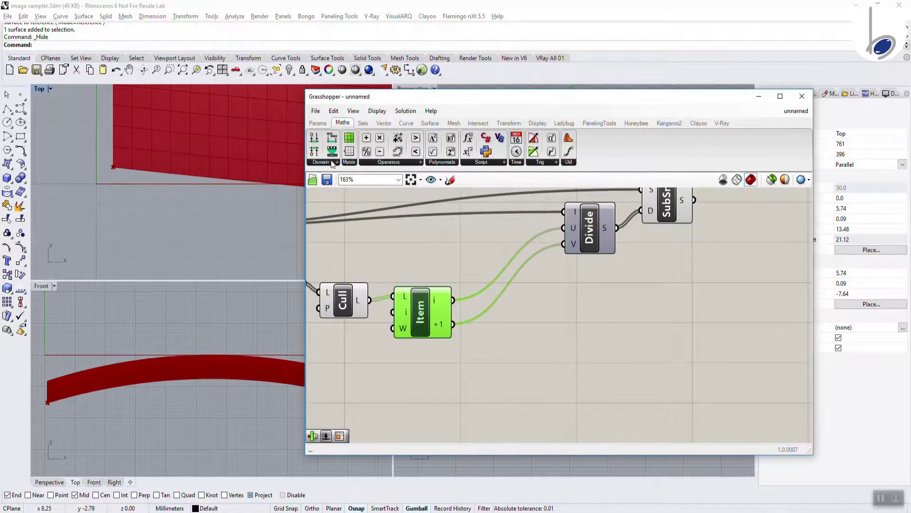
# Place a Division component and reposition Item beside the Divide component.
pyautogui.click(371, 162)
pyautogui.moveTo(368, 181); pyautogui.dragTo(471, 223)
pyautogui.moveTo(525, 339); pyautogui.dragTo(525, 339)
pyautogui.moveTo(453, 300); pyautogui.dragTo(502, 334)
pyautogui.moveTo(524, 353); pyautogui.dragTo(518, 328)
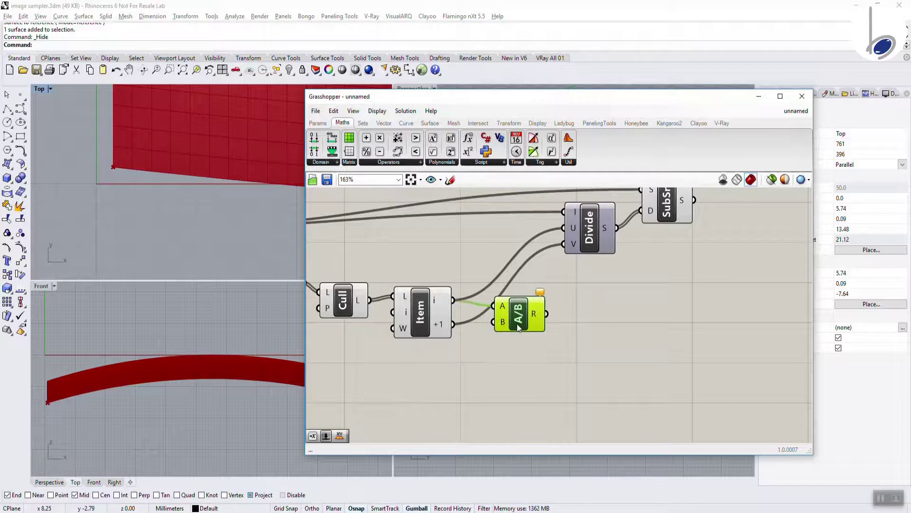
pyautogui.press('Delete')
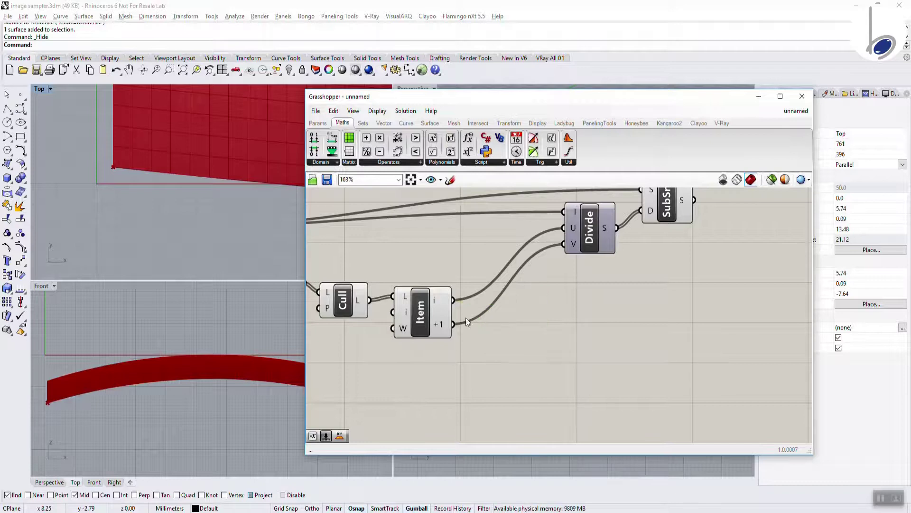
pyautogui.moveTo(421, 320); pyautogui.dragTo(494, 328)
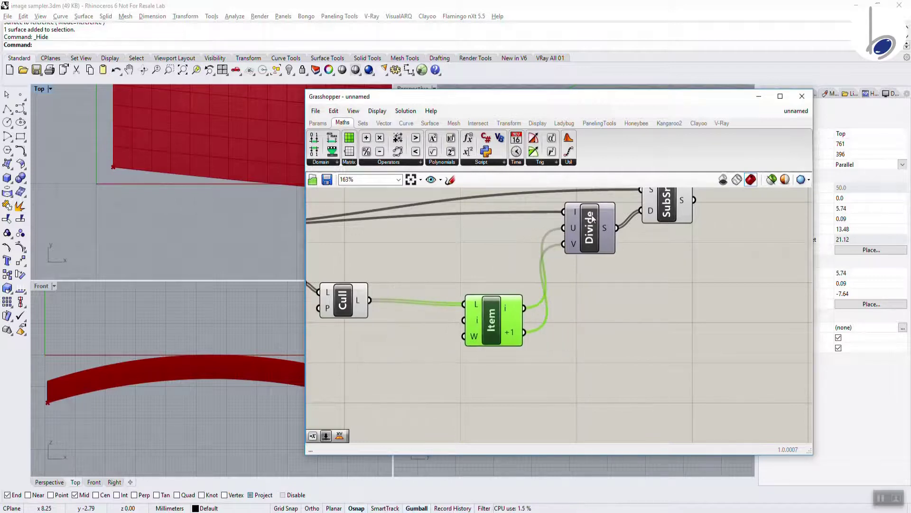
pyautogui.moveTo(589, 227); pyautogui.dragTo(612, 243)
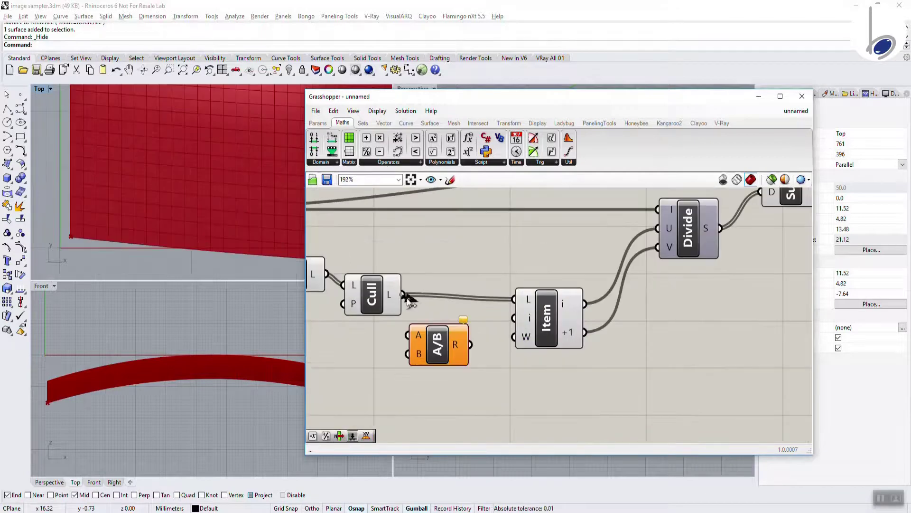
# Divide Cull's L output by a new number slider and feed the result into Item's L.
pyautogui.moveTo(403, 295); pyautogui.dragTo(411, 332)
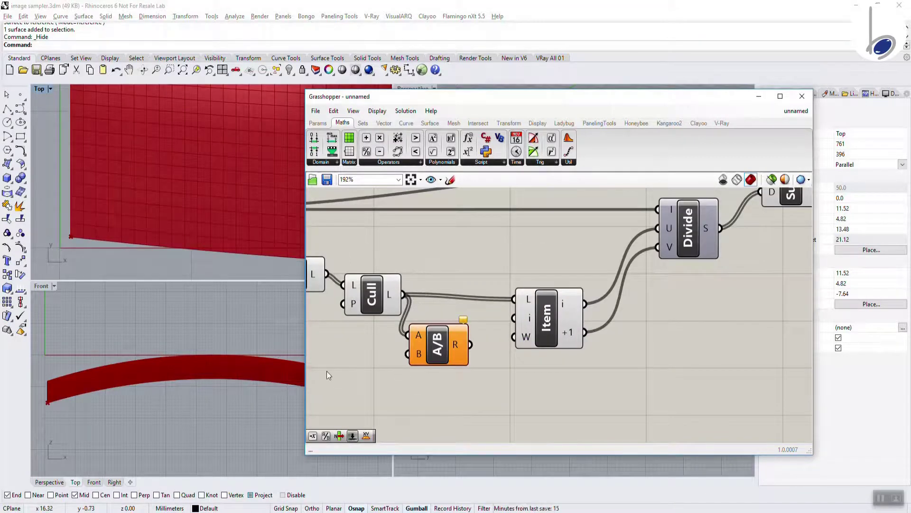
pyautogui.doubleClick(327, 371)
pyautogui.write('10')
pyautogui.press('Return')
pyautogui.doubleClick(327, 371)
pyautogui.write('1')
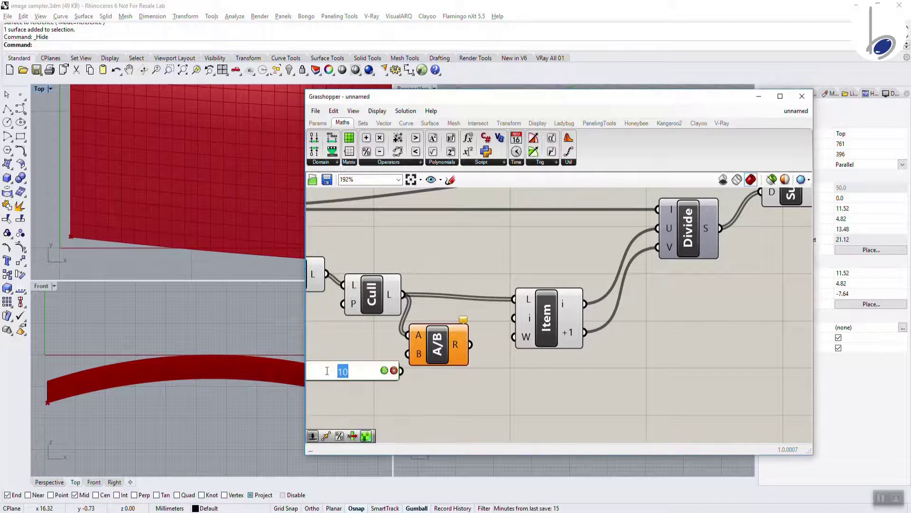
pyautogui.press('Return')
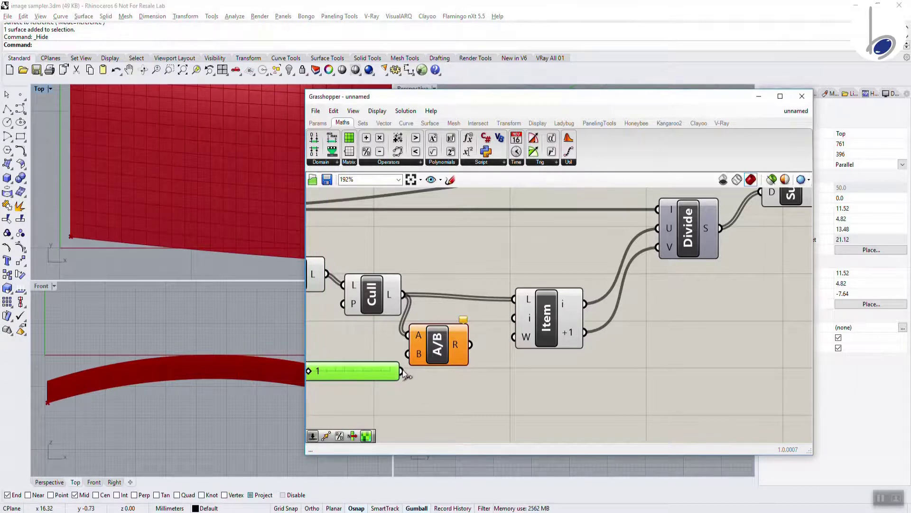
pyautogui.moveTo(402, 371)
pyautogui.mouseDown()
pyautogui.moveTo(420, 350)
pyautogui.moveTo(408, 353)
pyautogui.mouseUp()
pyautogui.moveTo(470, 345); pyautogui.dragTo(514, 300)
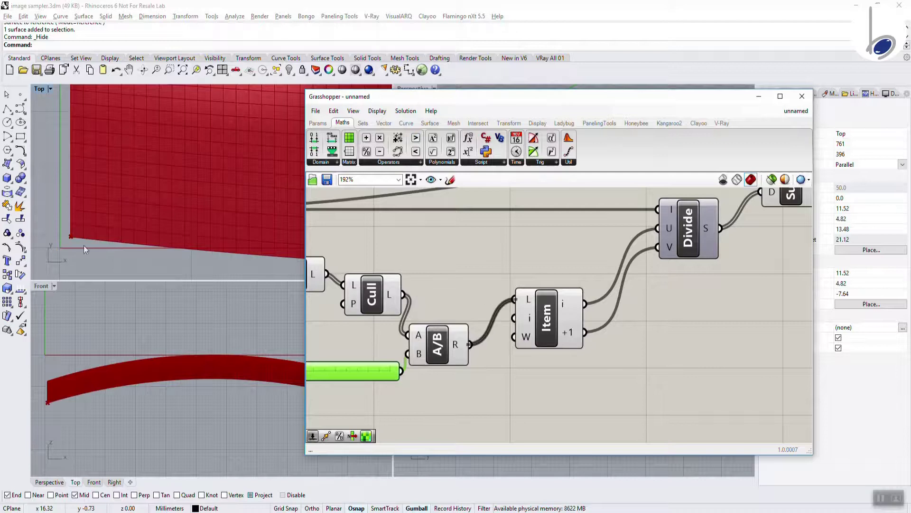
# Set the number slider to its final value of 5.
pyautogui.moveTo(346, 377); pyautogui.dragTo(400, 383, button='right')
pyautogui.doubleClick(378, 380)
pyautogui.write('10')
pyautogui.press('Return')
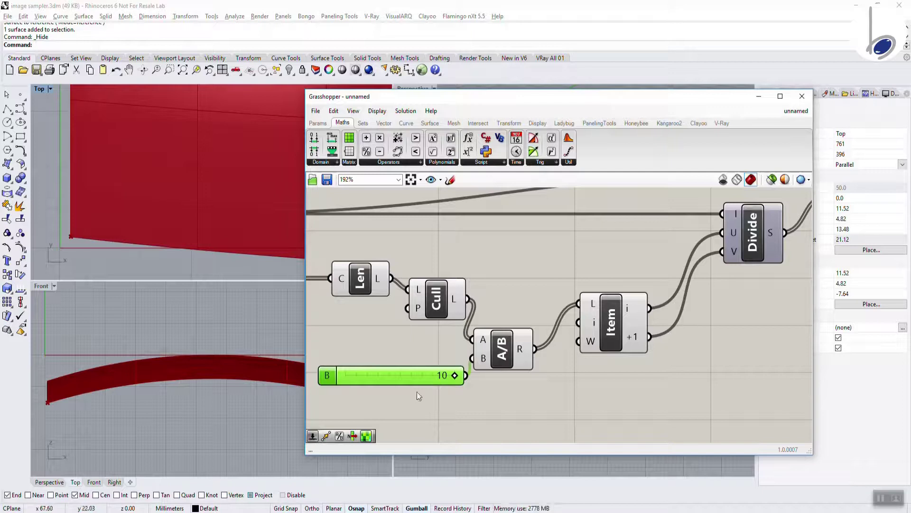
pyautogui.doubleClick(424, 375)
pyautogui.write('5')
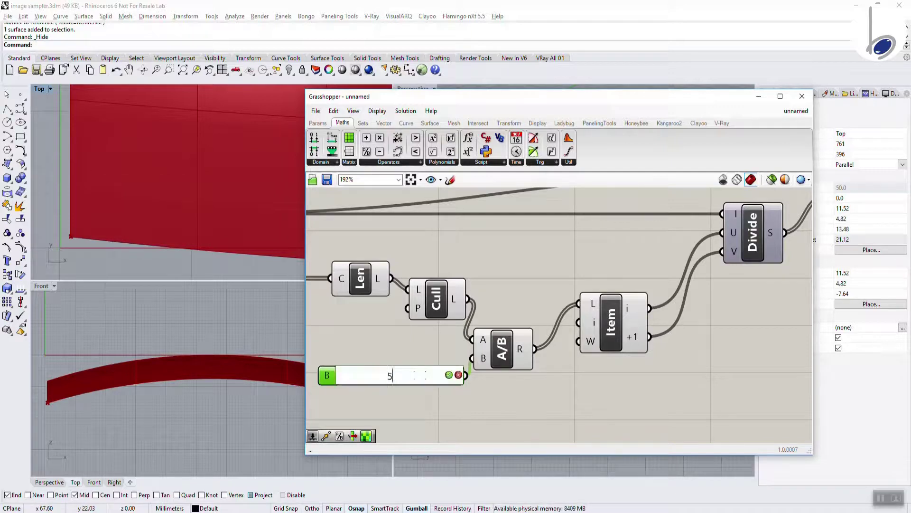
pyautogui.press('Return')
pyautogui.moveTo(120, 230); pyautogui.dragTo(161, 229, button='right')
# Try the slider at 10, then return it to 5 while inspecting SubSrf's surfaces.
pyautogui.scroll(-3, 161, 229)
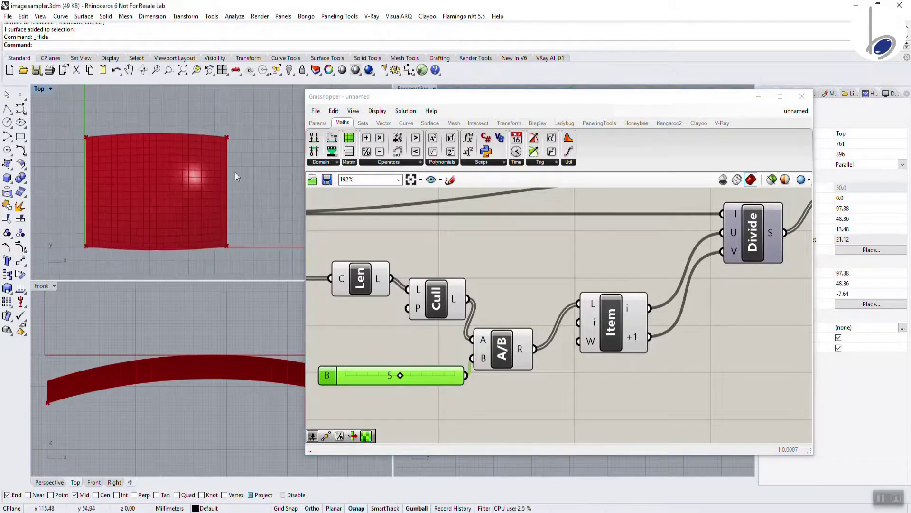
pyautogui.moveTo(638, 285); pyautogui.dragTo(579, 260, button='right')
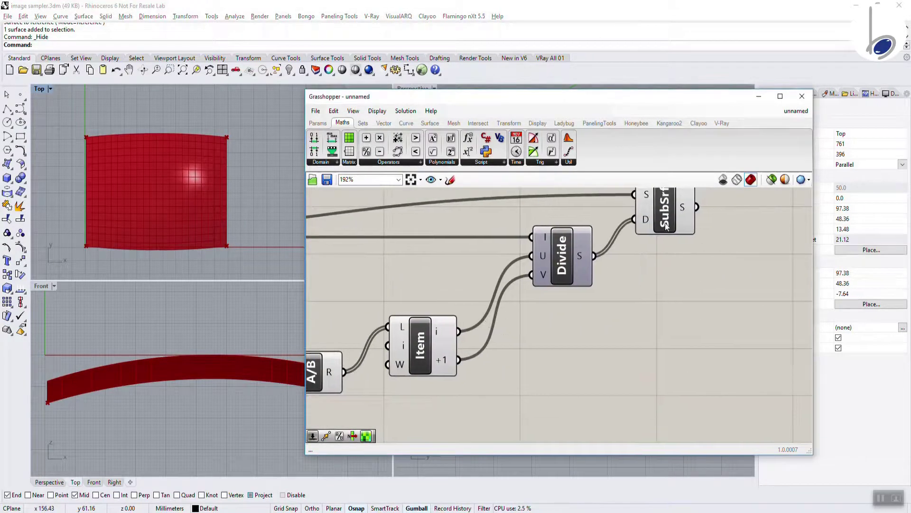
pyautogui.moveTo(684, 211)
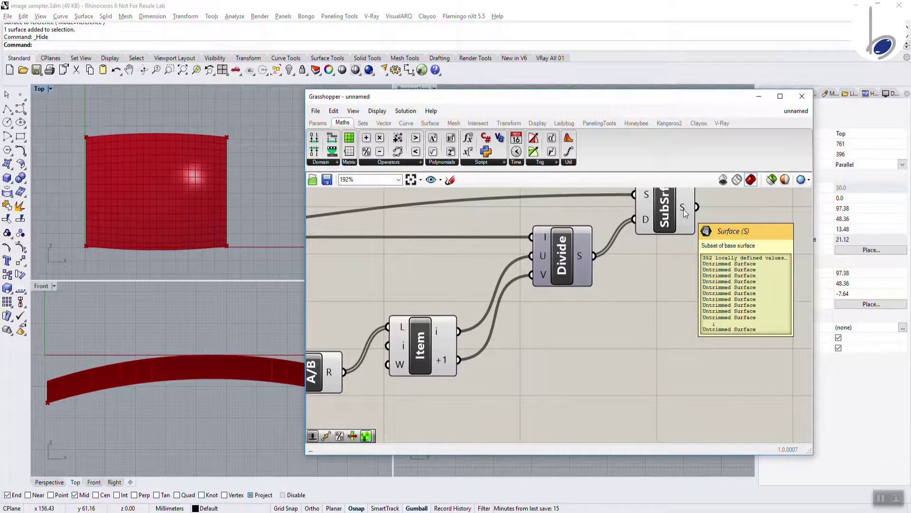
pyautogui.moveTo(346, 361); pyautogui.dragTo(532, 351, button='right')
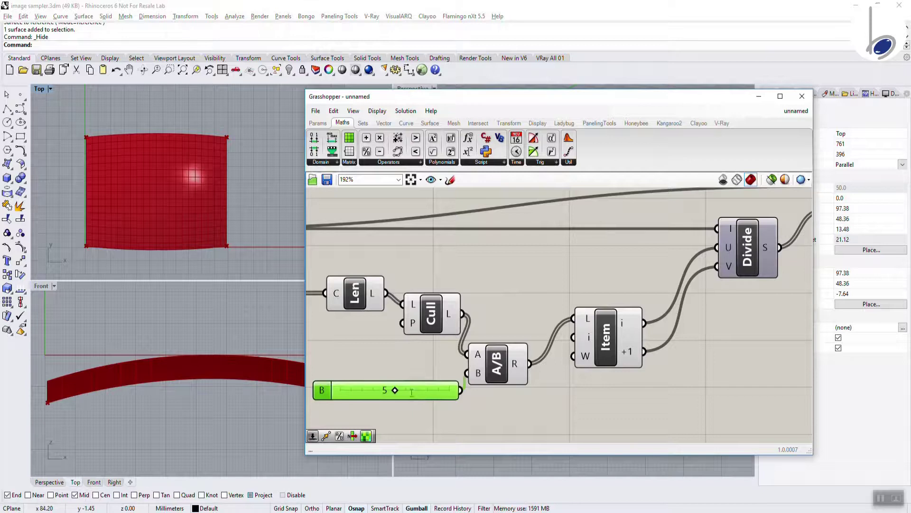
pyautogui.moveTo(395, 389); pyautogui.dragTo(449, 390)
pyautogui.moveTo(733, 329); pyautogui.dragTo(376, 373, button='right')
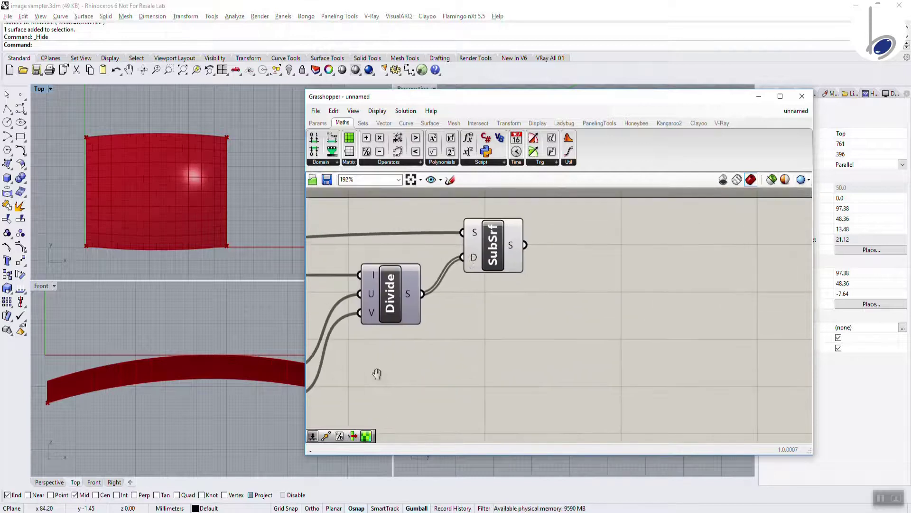
pyautogui.moveTo(512, 246)
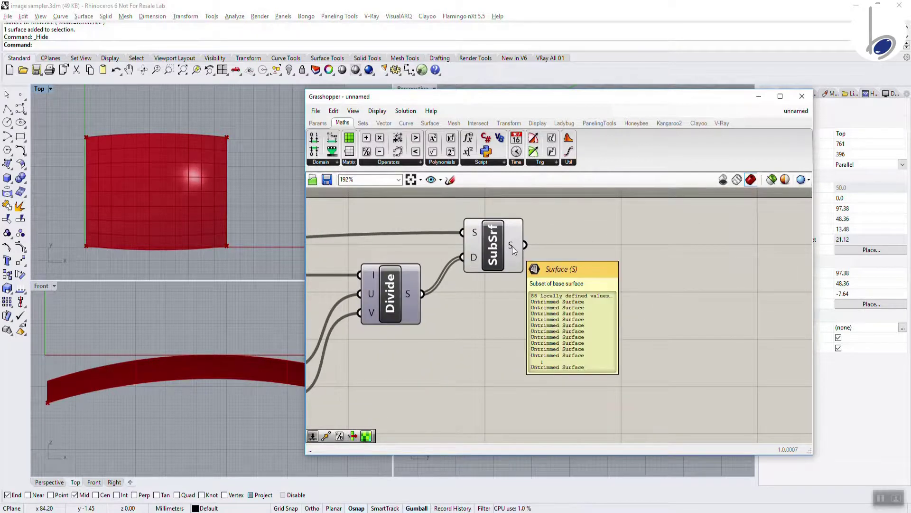
pyautogui.moveTo(156, 446); pyautogui.dragTo(443, 368, button='right')
pyautogui.moveTo(352, 360); pyautogui.dragTo(354, 360)
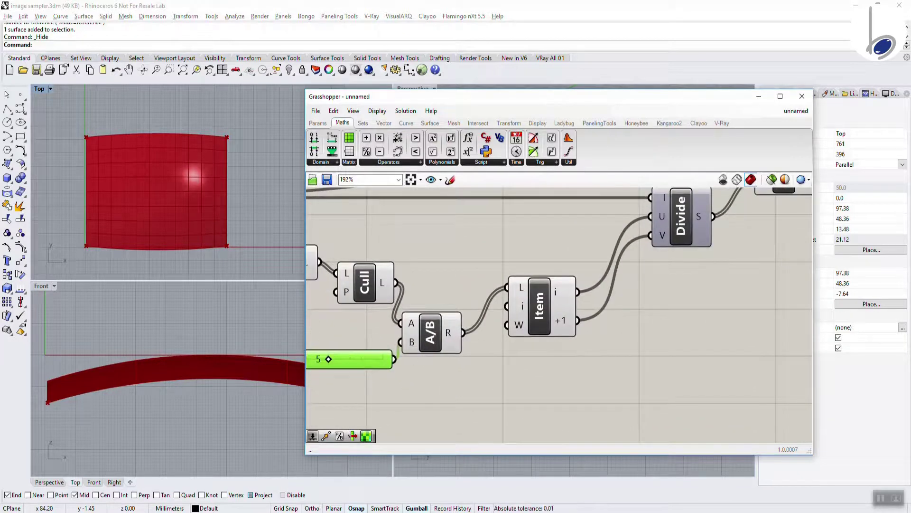
pyautogui.moveTo(783, 227); pyautogui.dragTo(598, 318, button='right')
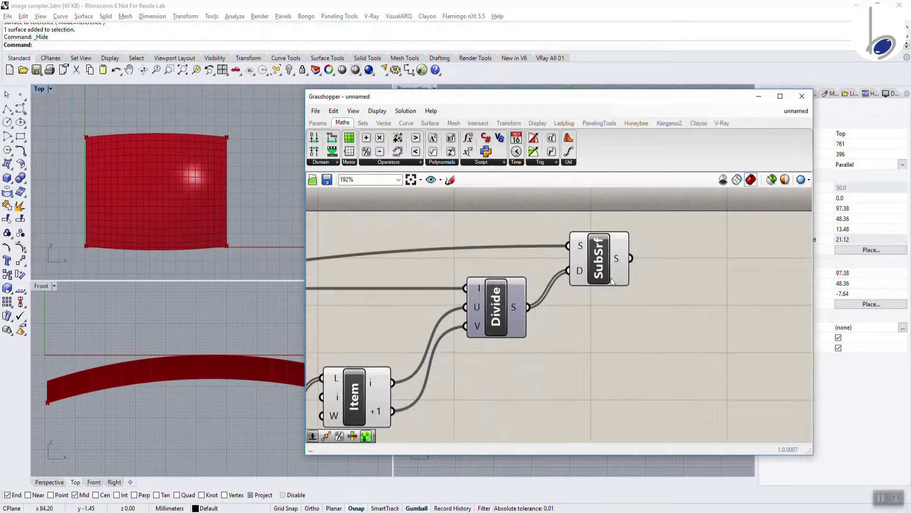
pyautogui.moveTo(618, 259)
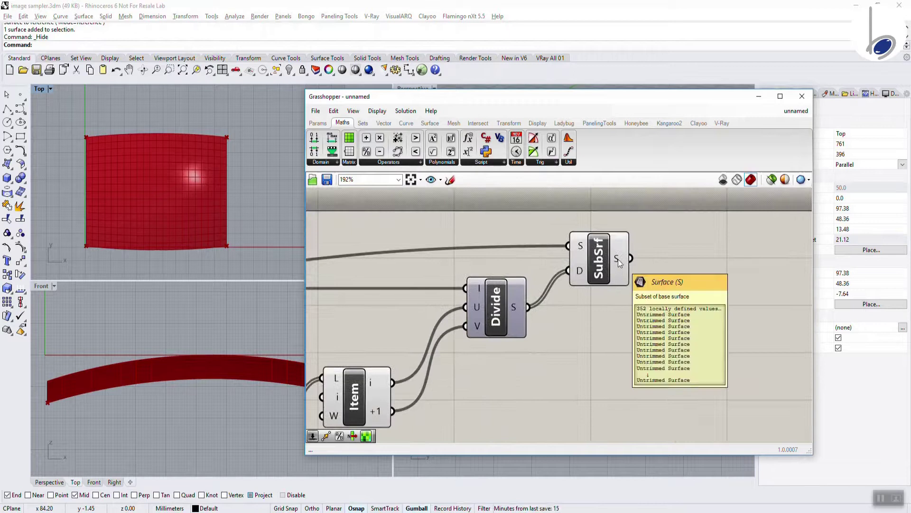
# Move the A/B, Divide and SubSrf components into a tighter chain.
pyautogui.scroll(-1, 464, 390)
pyautogui.moveTo(464, 390); pyautogui.dragTo(607, 342, button='right')
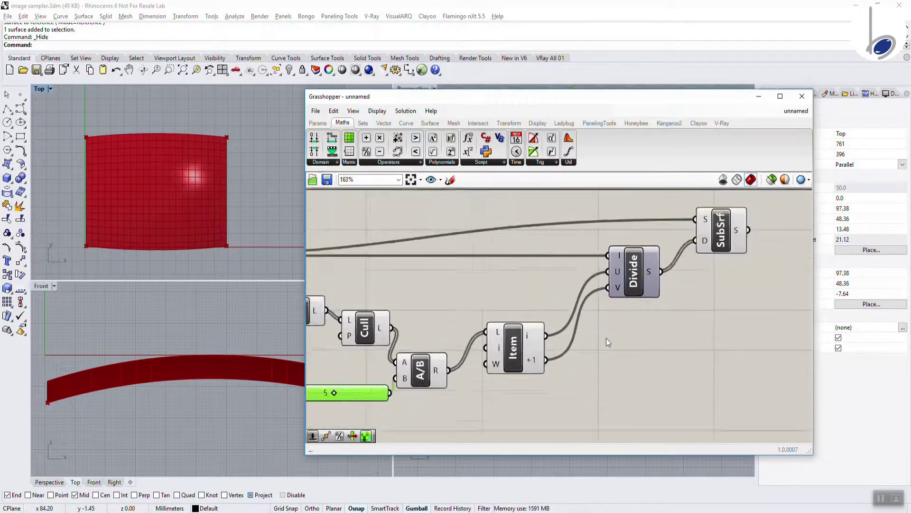
pyautogui.scroll(-1, 608, 341)
pyautogui.moveTo(449, 368); pyautogui.dragTo(466, 350)
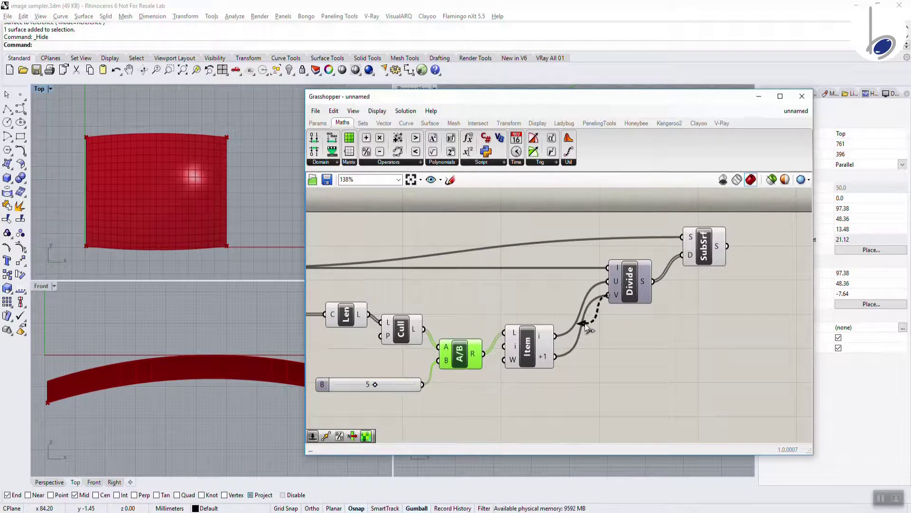
pyautogui.moveTo(630, 292); pyautogui.dragTo(605, 317)
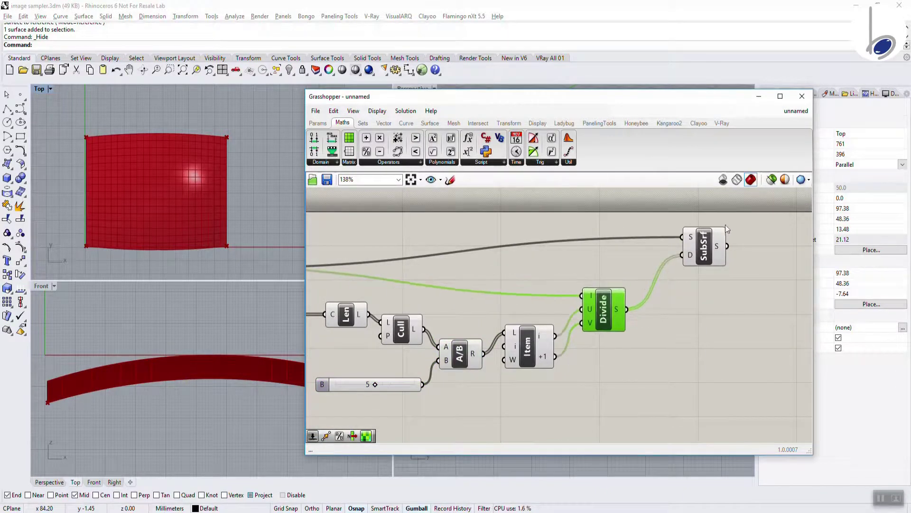
pyautogui.moveTo(713, 248); pyautogui.dragTo(666, 269)
pyautogui.click(685, 314)
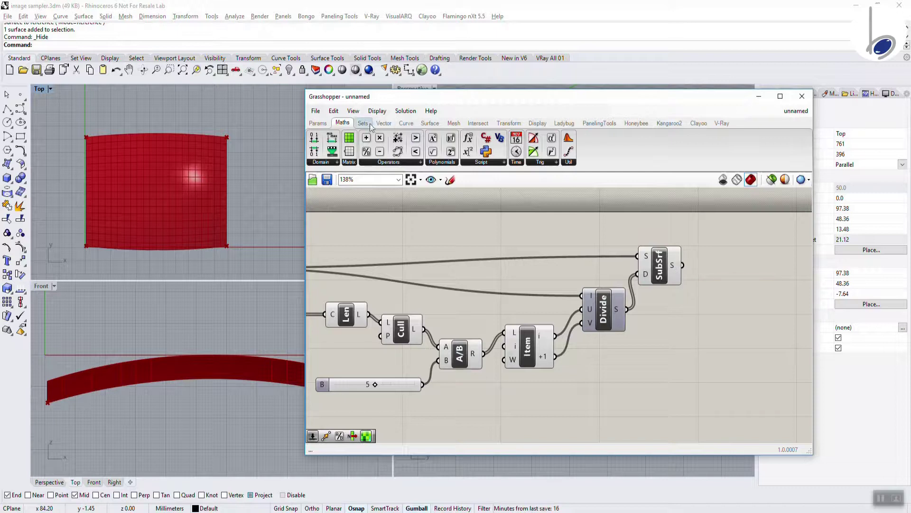
# Add an Area component fed by SubSrf's sub-surfaces, producing 352 centroid points.
pyautogui.click(430, 123)
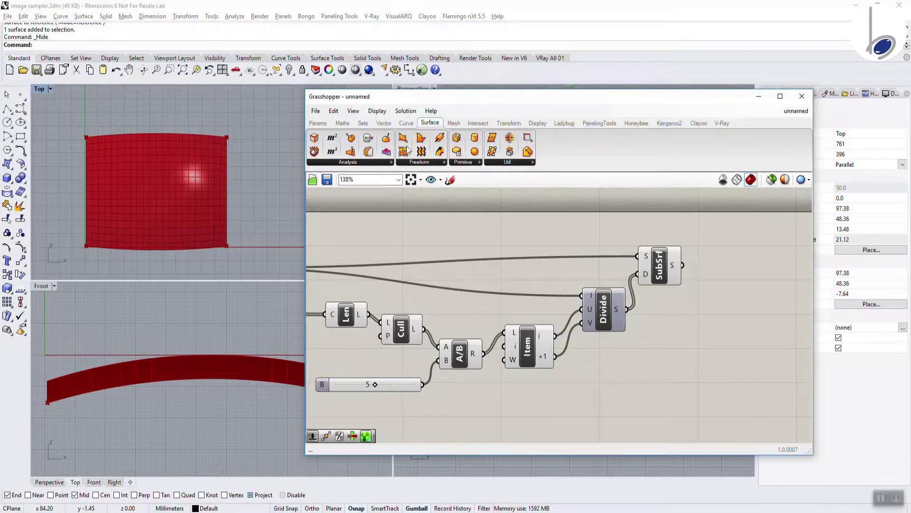
pyautogui.click(348, 162)
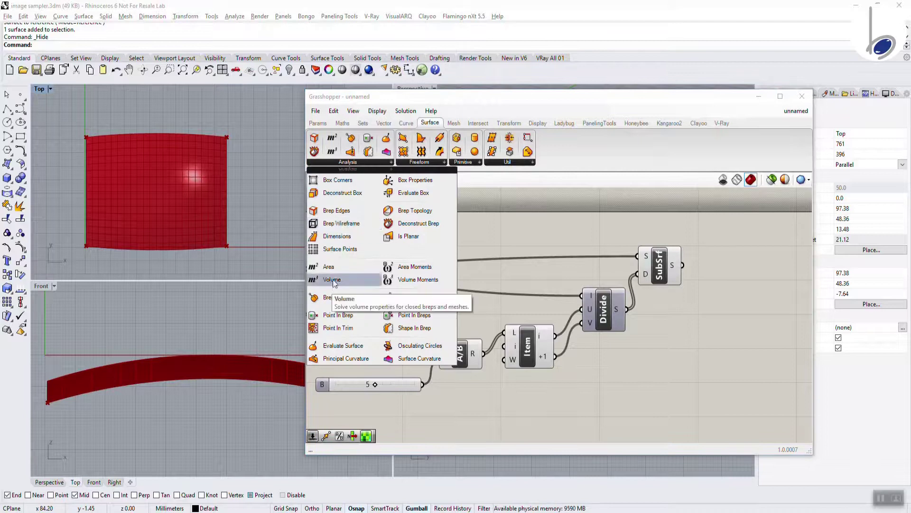
pyautogui.moveTo(329, 266); pyautogui.dragTo(728, 262)
pyautogui.click(740, 290)
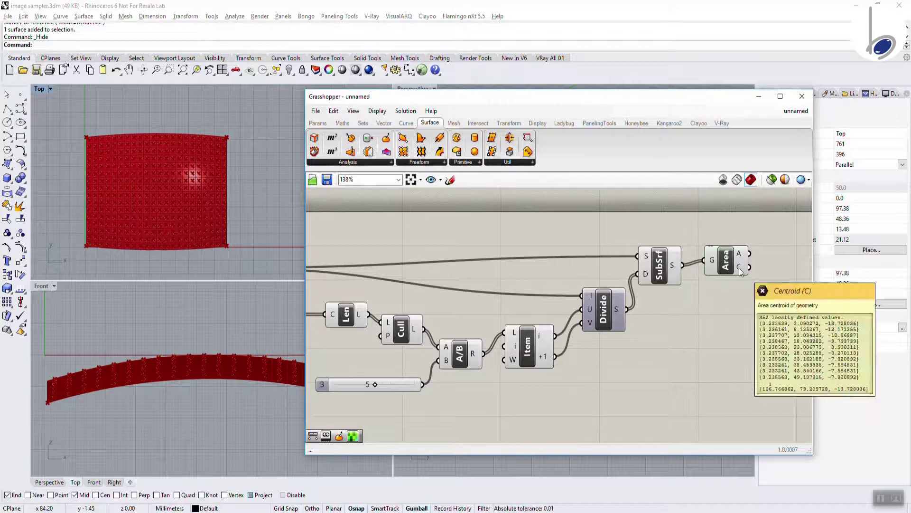
pyautogui.scroll(5, 161, 210)
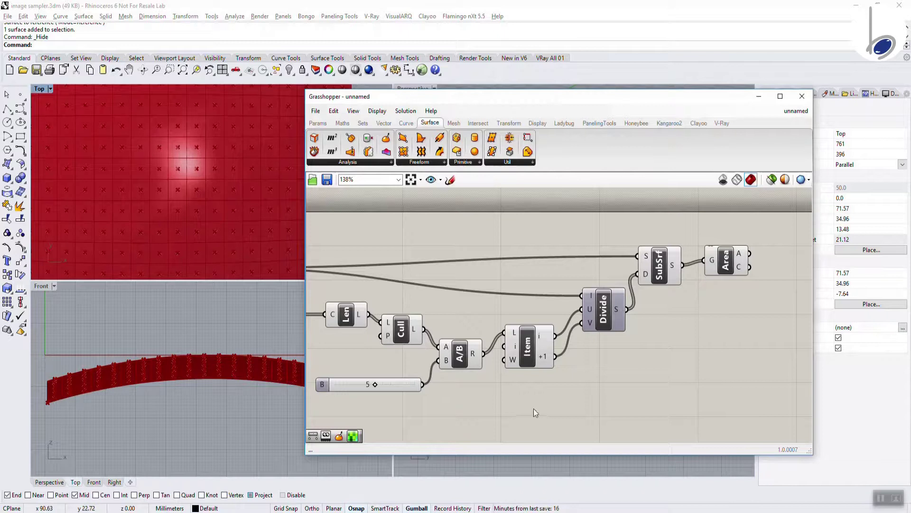
pyautogui.scroll(-5, 600, 349)
pyautogui.moveTo(600, 350); pyautogui.dragTo(525, 329, button='right')
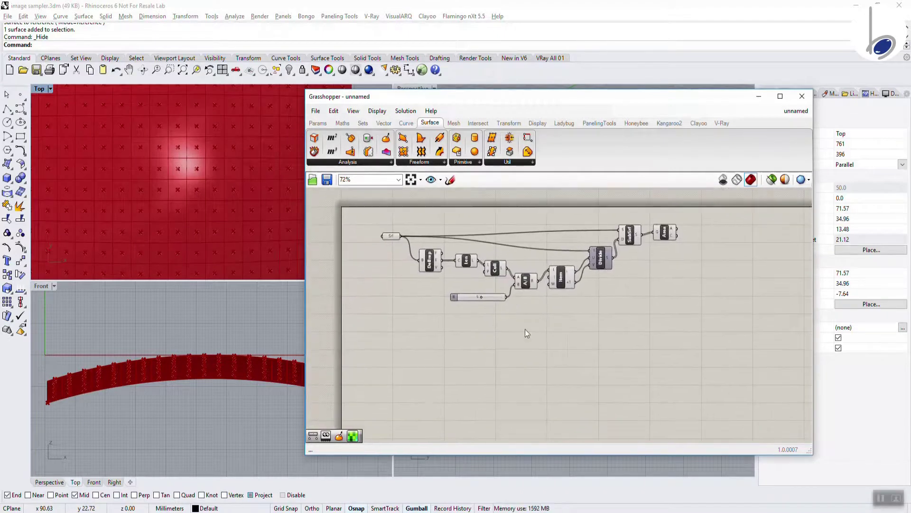
# Add a Circle component from Curve > Primitive.
pyautogui.click(407, 123)
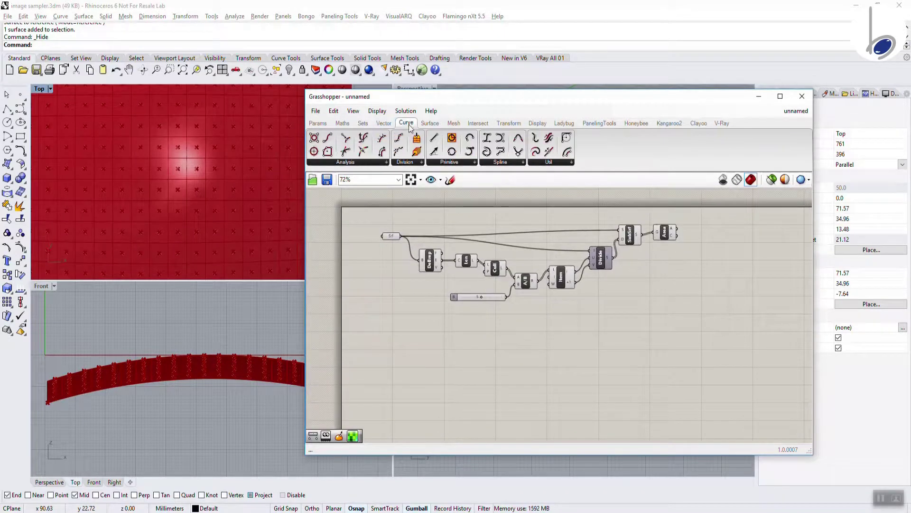
pyautogui.click(425, 162)
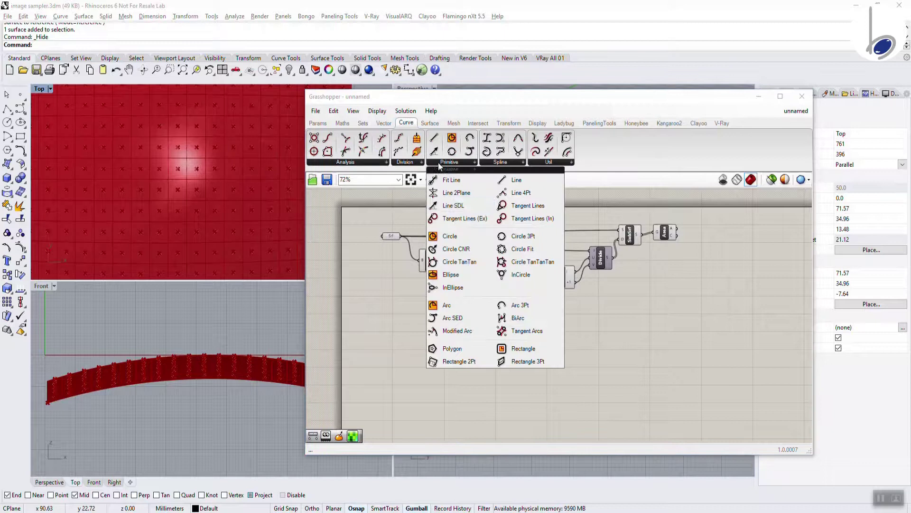
pyautogui.click(451, 237)
pyautogui.scroll(4, 444, 242)
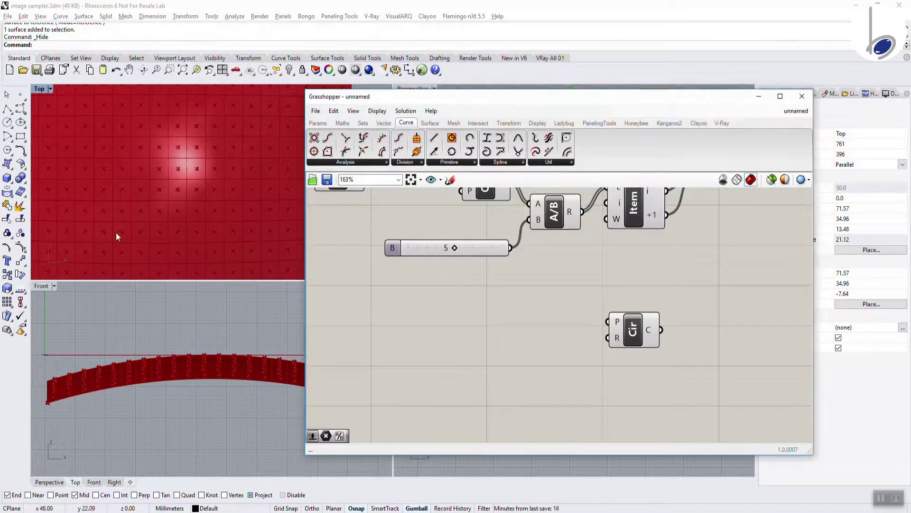
pyautogui.moveTo(115, 232); pyautogui.dragTo(180, 164, button='right')
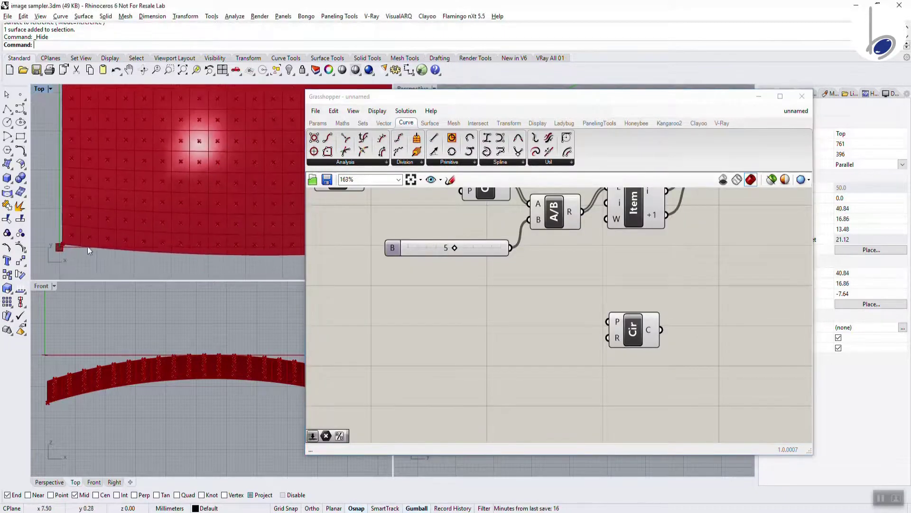
pyautogui.scroll(4, 64, 240)
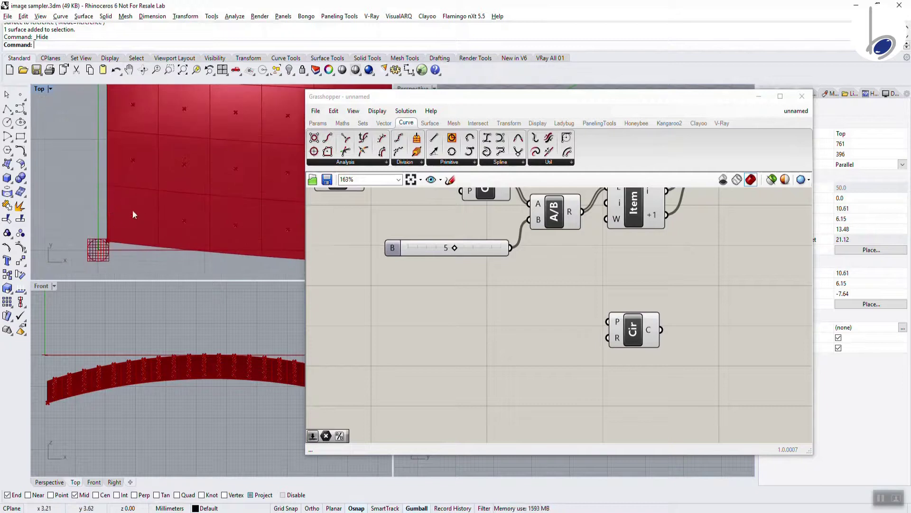
# Divide the slider value by 2 and use the result as the circle's radius.
pyautogui.click(342, 122)
pyautogui.click(393, 163)
pyautogui.click(464, 179)
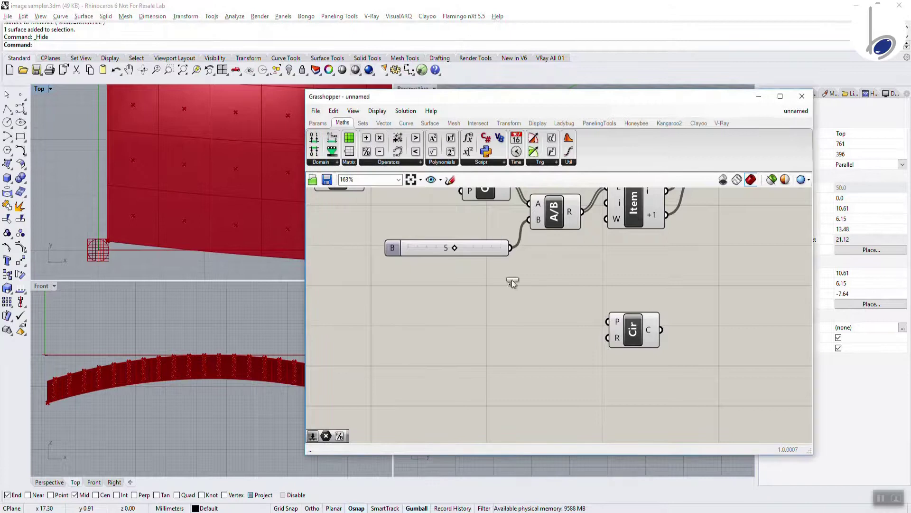
pyautogui.click(547, 322)
pyautogui.moveTo(511, 248); pyautogui.dragTo(521, 312)
pyautogui.rightClick(529, 324)
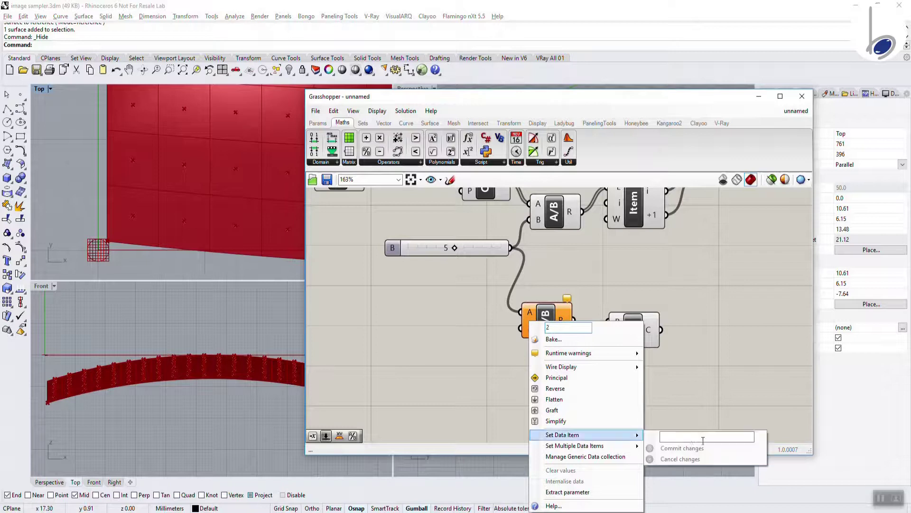
pyautogui.press('Return')
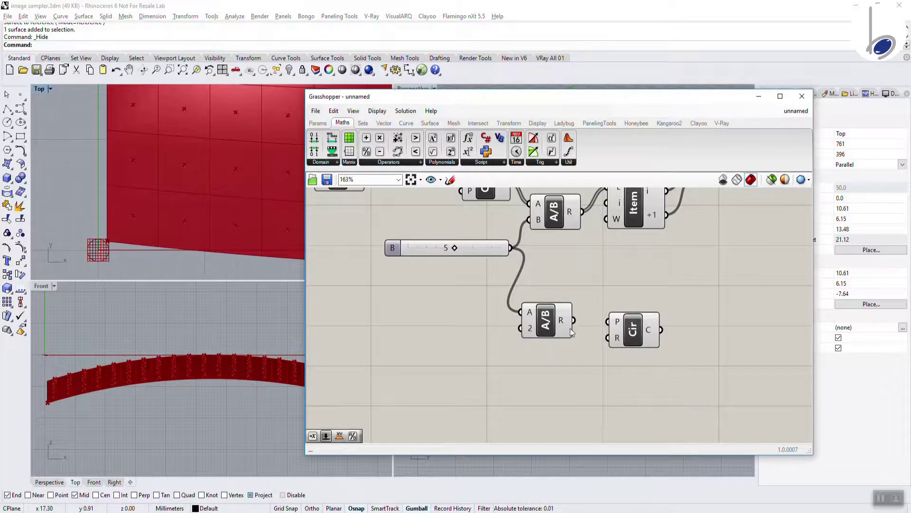
pyautogui.moveTo(573, 321); pyautogui.dragTo(664, 315)
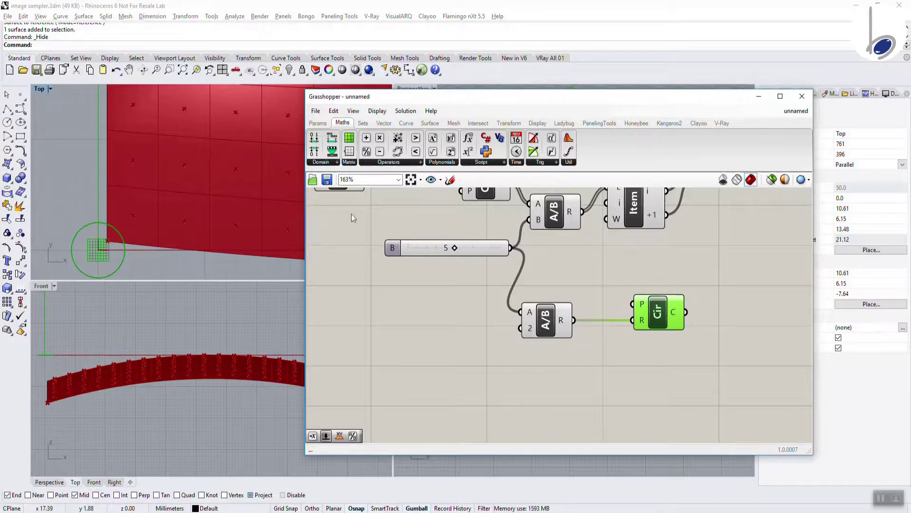
# Add an XY Plane component and wire it into the Circle's P input.
pyautogui.click(384, 122)
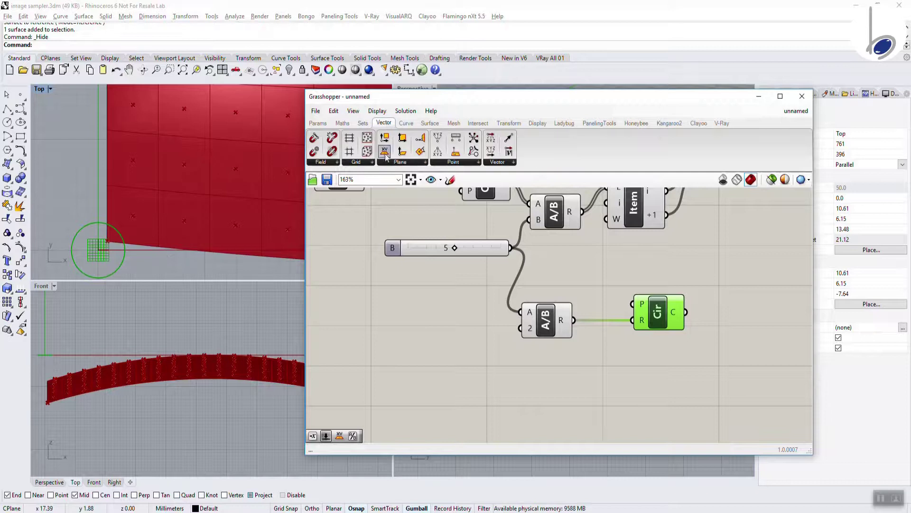
pyautogui.click(388, 163)
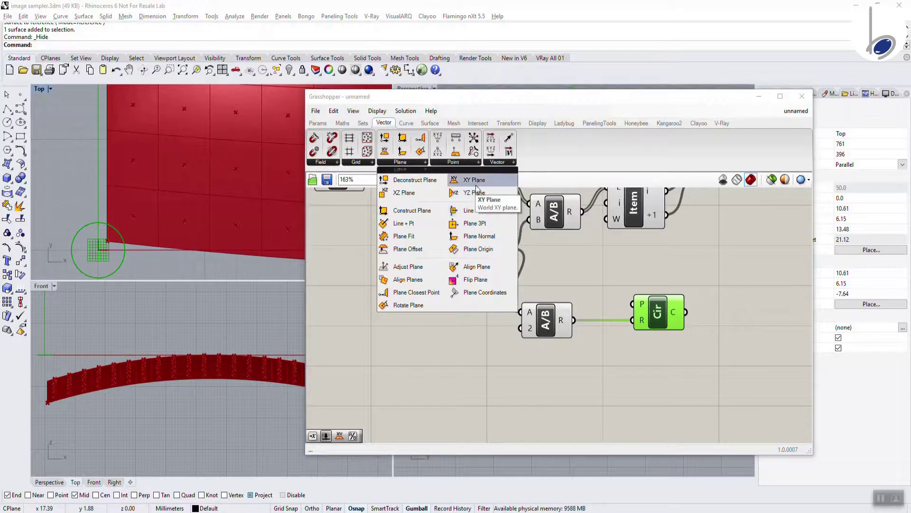
pyautogui.click(498, 182)
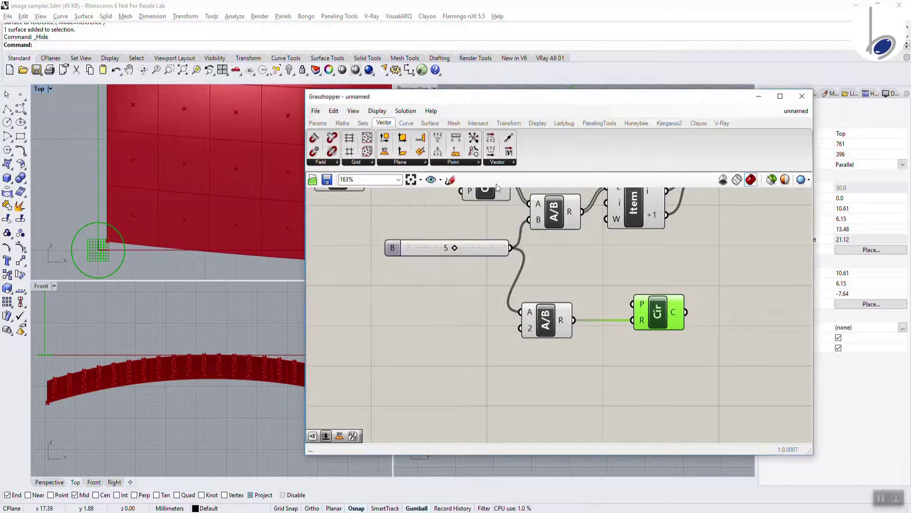
pyautogui.click(600, 285)
pyautogui.moveTo(616, 276); pyautogui.dragTo(632, 307)
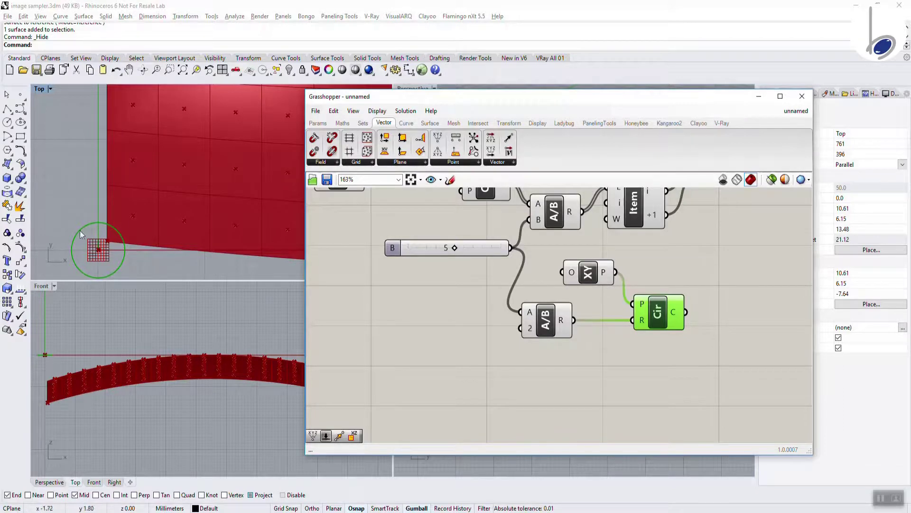
pyautogui.click(664, 259)
pyautogui.moveTo(682, 271); pyautogui.dragTo(472, 310, button='right')
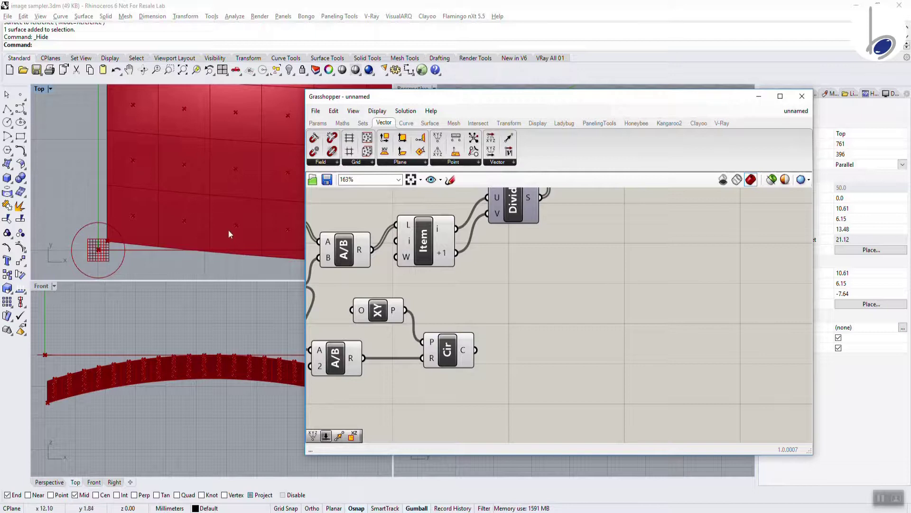
# Add a Move component and feed the circle into its geometry input.
pyautogui.click(506, 123)
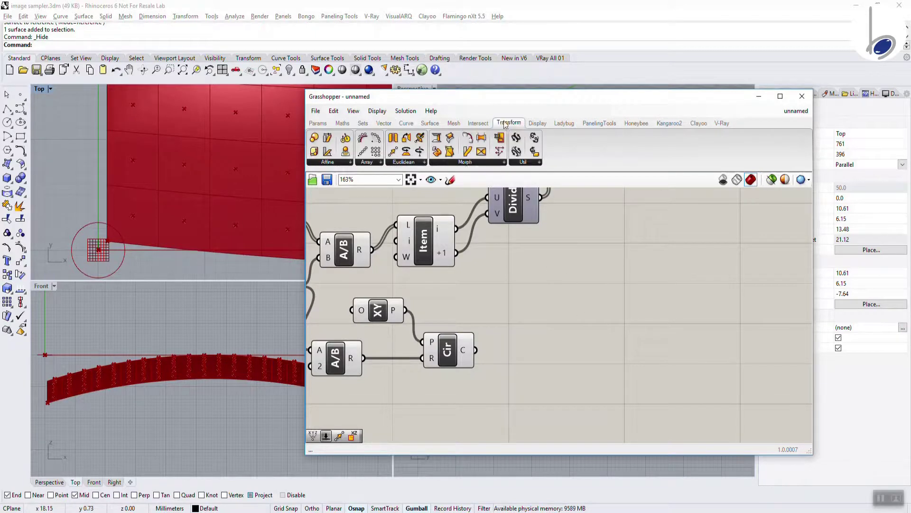
pyautogui.click(399, 163)
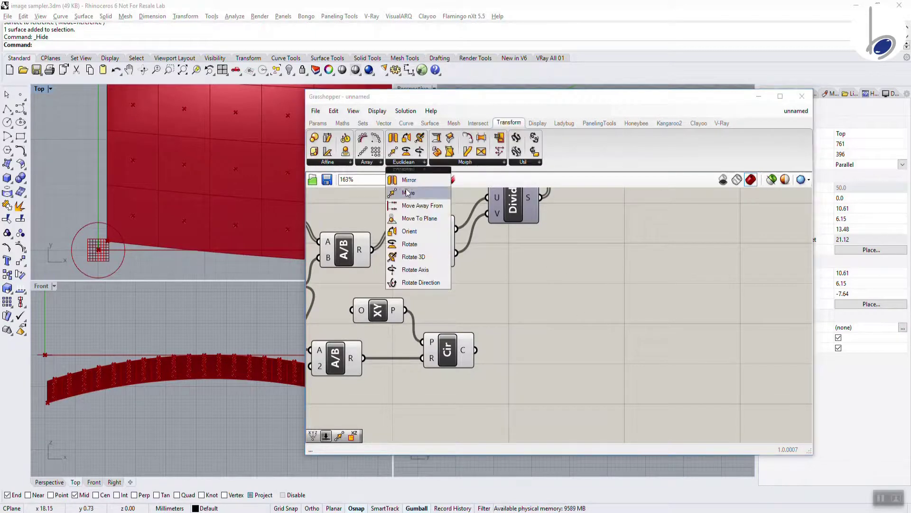
pyautogui.moveTo(403, 192); pyautogui.dragTo(639, 268)
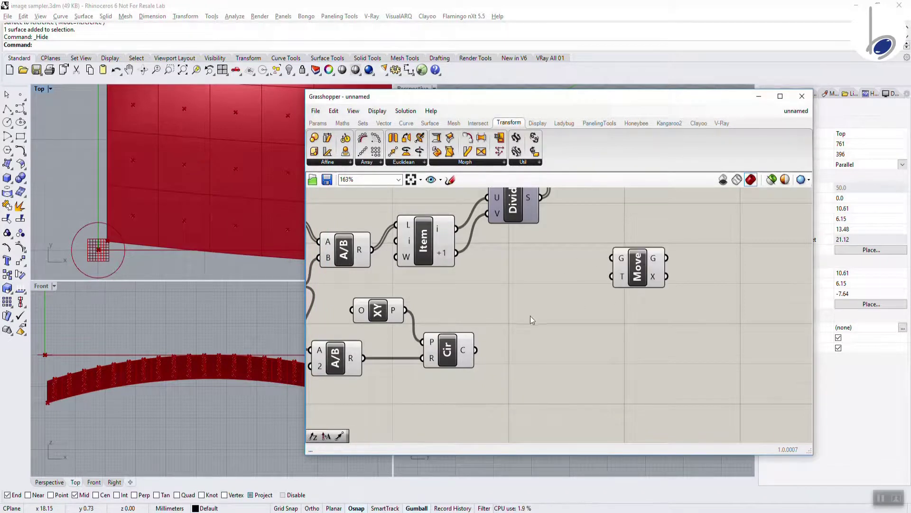
pyautogui.moveTo(533, 320); pyautogui.dragTo(511, 339, button='right')
pyautogui.moveTo(455, 369); pyautogui.dragTo(698, 289)
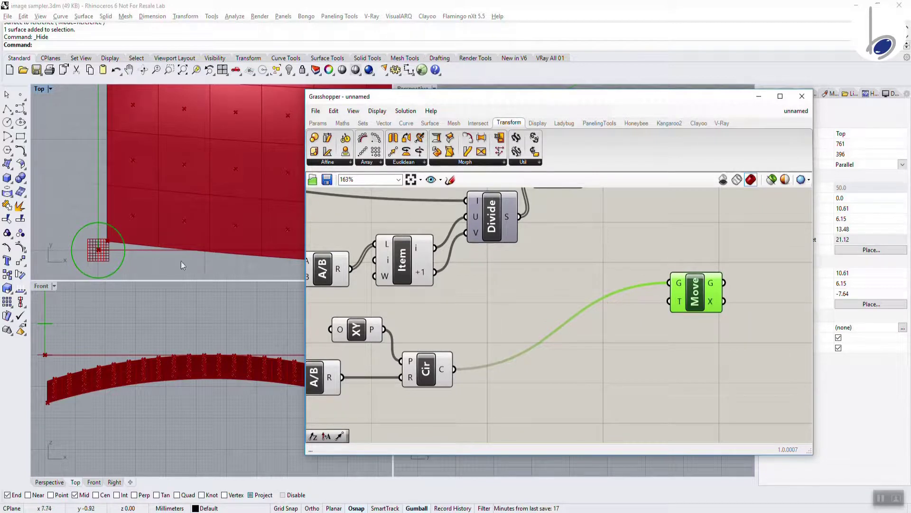
pyautogui.click(105, 258)
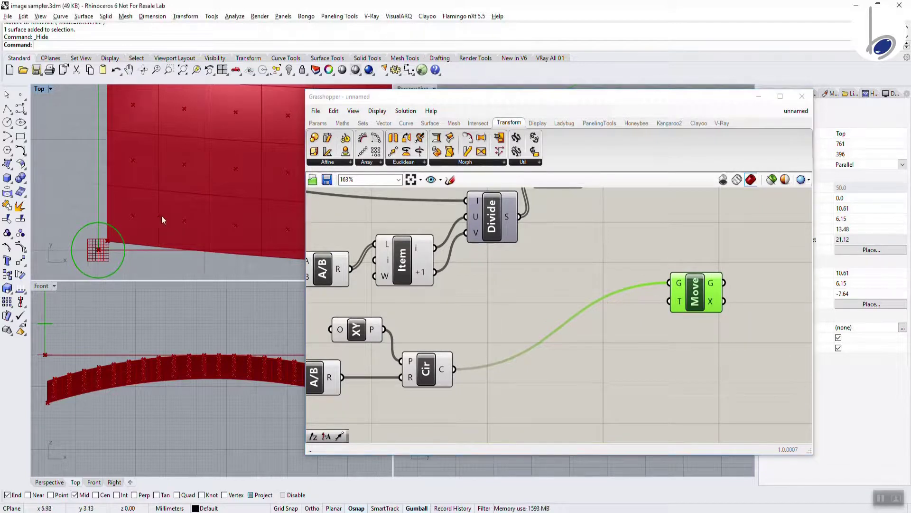
# Add a Vector 2Pt component starting at the XY plane origin.
pyautogui.click(384, 122)
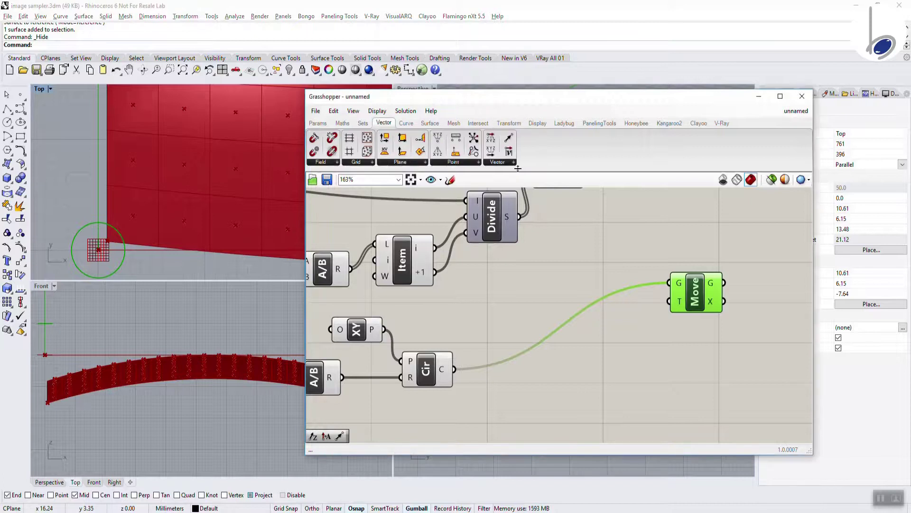
pyautogui.click(497, 164)
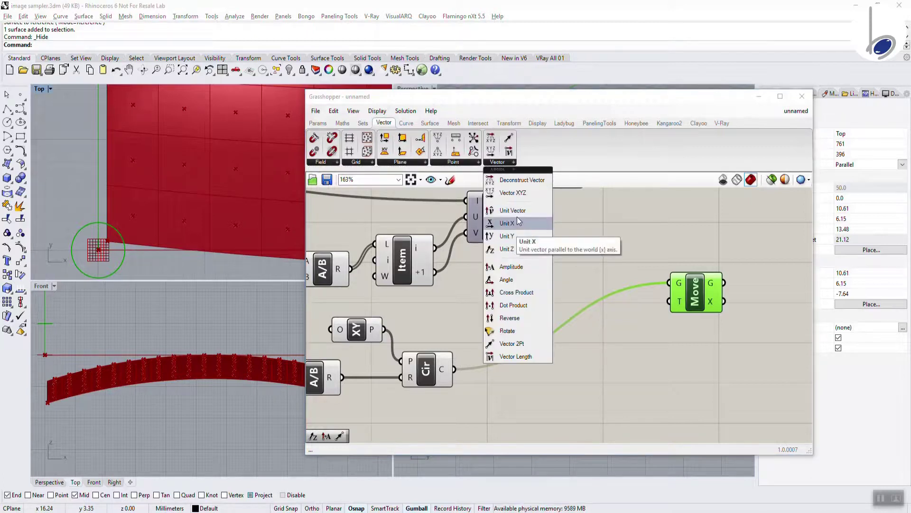
pyautogui.click(512, 343)
pyautogui.click(598, 300)
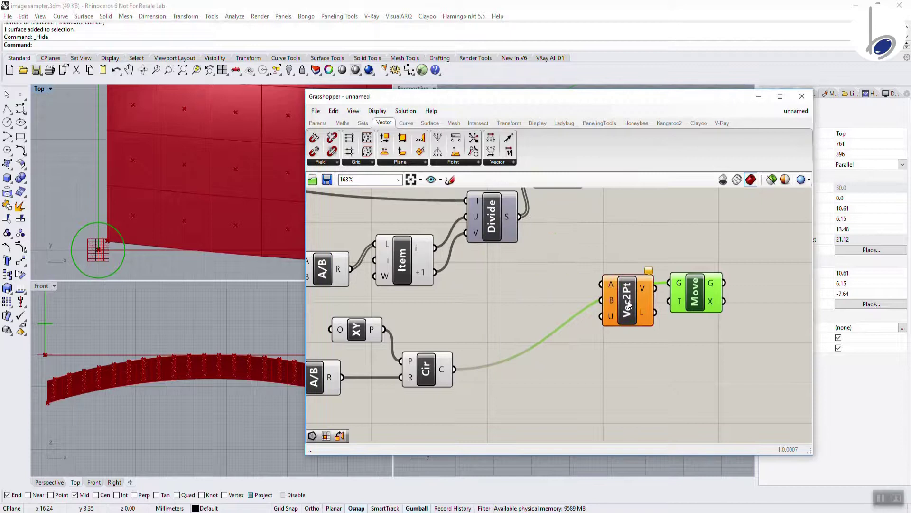
pyautogui.moveTo(456, 369); pyautogui.dragTo(448, 329)
pyautogui.moveTo(387, 333); pyautogui.dragTo(593, 287)
# End the vectors at the Area centroids and use them as Move's translation.
pyautogui.moveTo(520, 230); pyautogui.dragTo(618, 308, button='right')
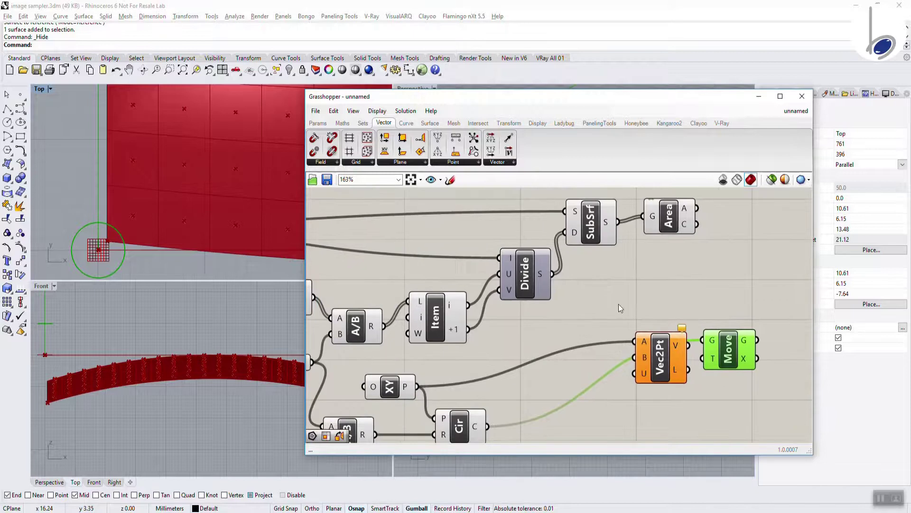
pyautogui.moveTo(679, 219); pyautogui.dragTo(663, 228)
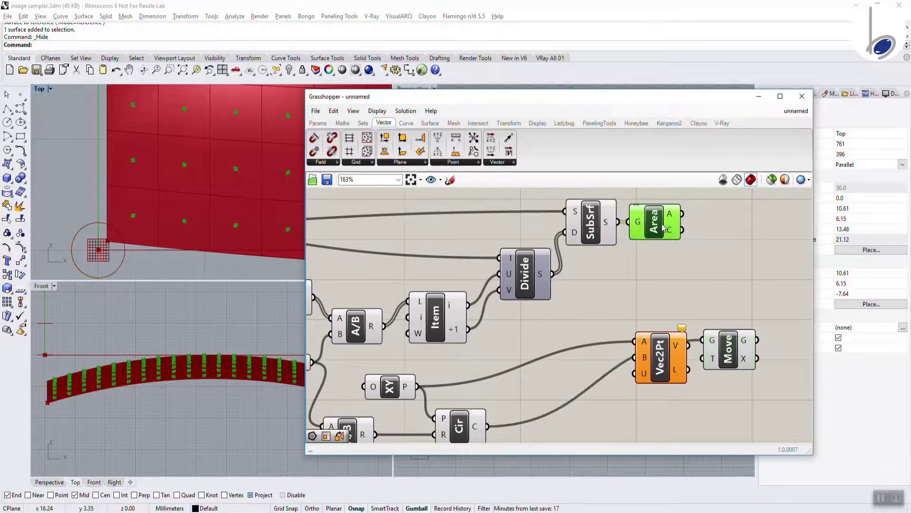
pyautogui.moveTo(718, 369); pyautogui.dragTo(749, 357)
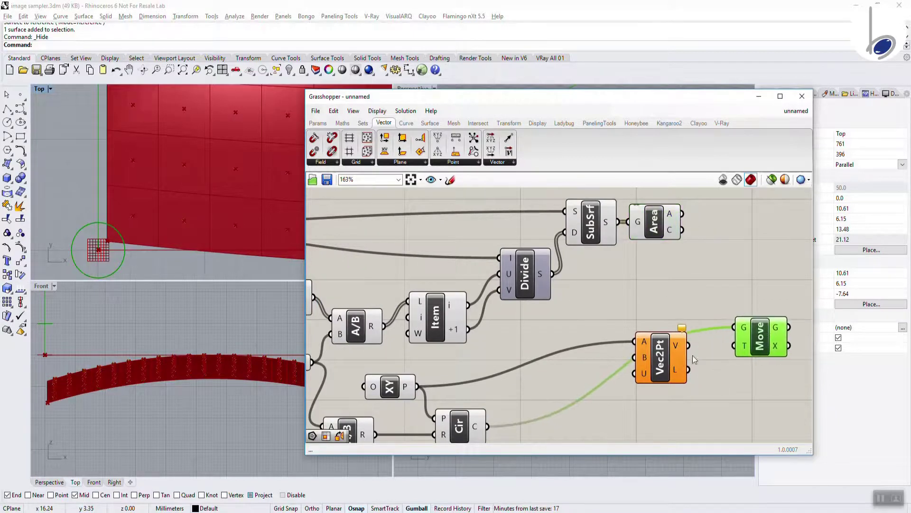
pyautogui.moveTo(664, 334); pyautogui.dragTo(705, 352)
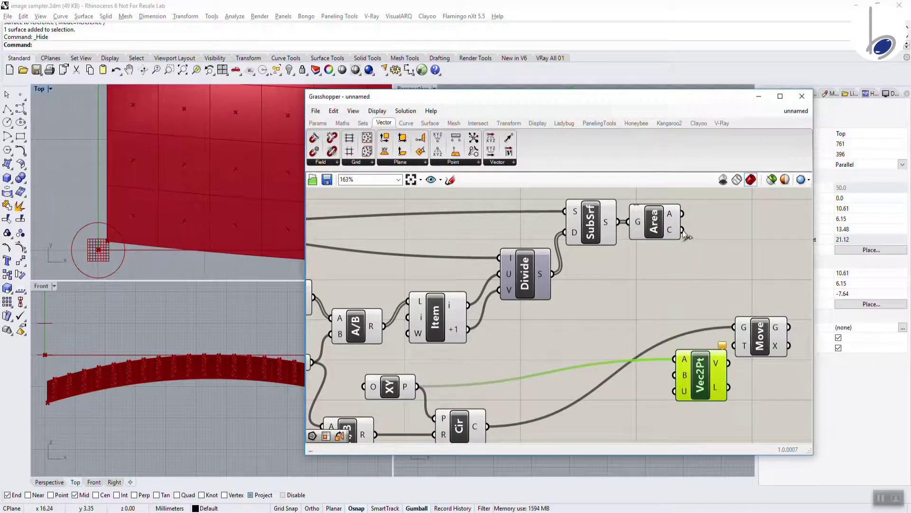
pyautogui.moveTo(684, 235); pyautogui.dragTo(675, 375)
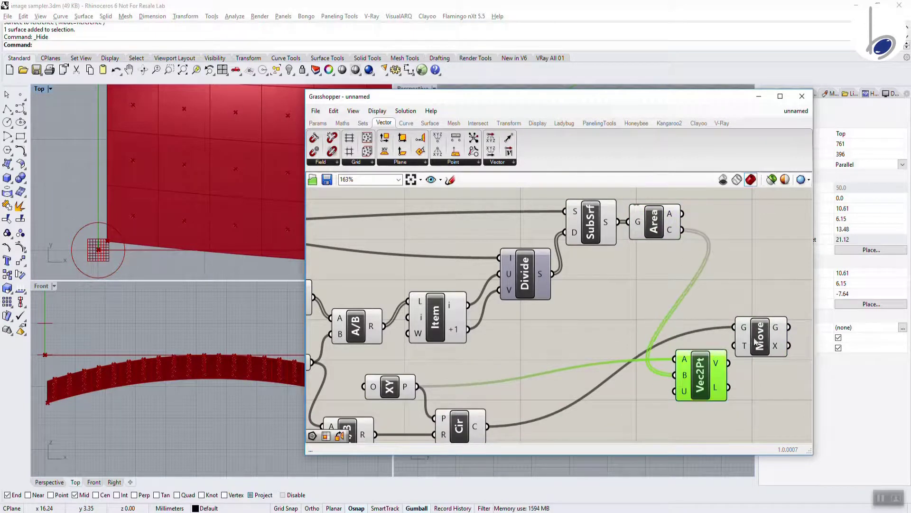
pyautogui.moveTo(755, 341); pyautogui.dragTo(774, 342)
pyautogui.moveTo(729, 363); pyautogui.dragTo(754, 347)
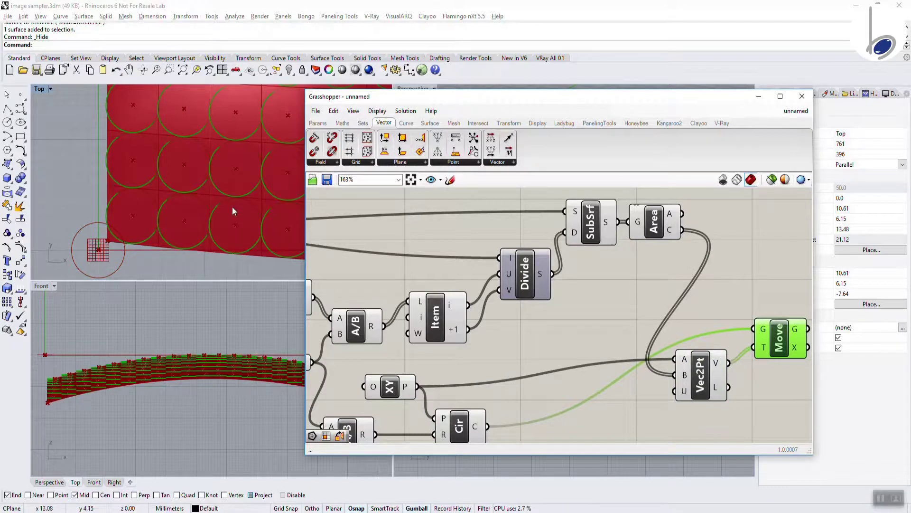
pyautogui.click(215, 390)
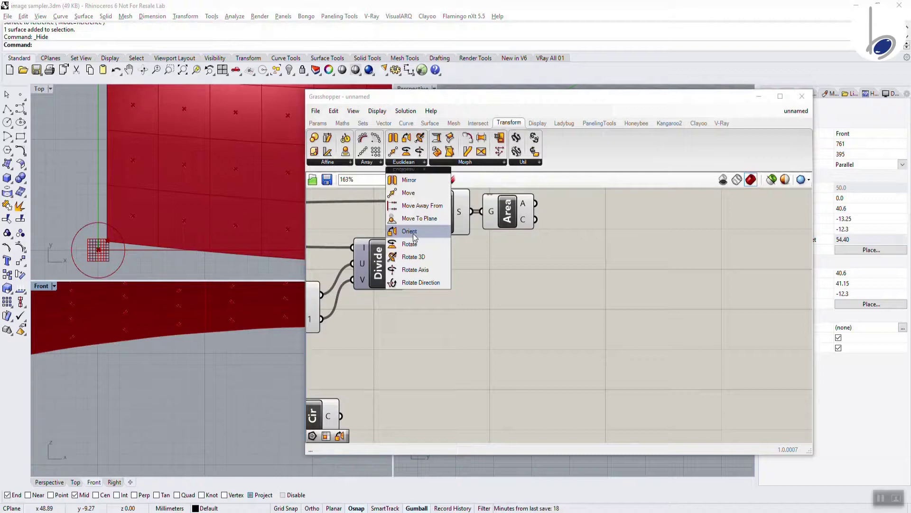
pyautogui.moveTo(414, 237); pyautogui.dragTo(620, 263)
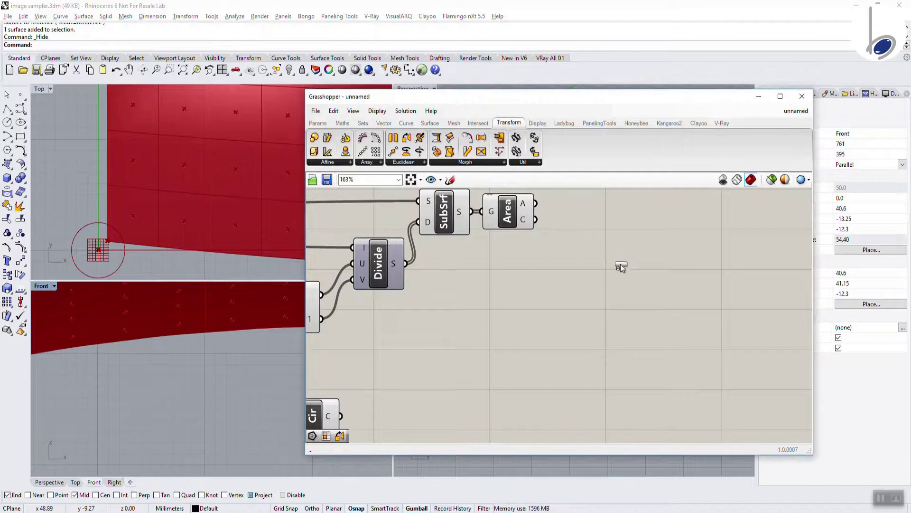
# Place an Orient component with the circle as G and the XY plane as A.
pyautogui.moveTo(622, 304); pyautogui.dragTo(622, 305)
pyautogui.moveTo(565, 326); pyautogui.dragTo(724, 304, button='right')
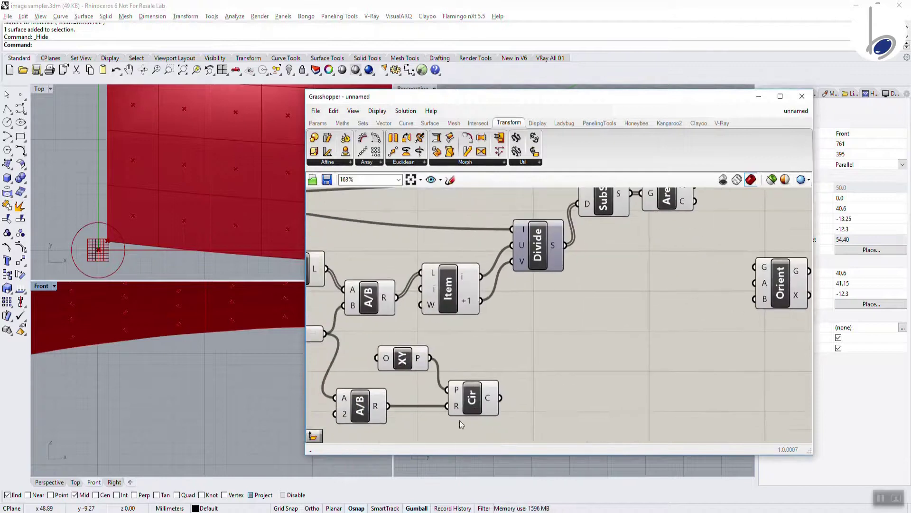
pyautogui.moveTo(504, 397); pyautogui.dragTo(794, 296)
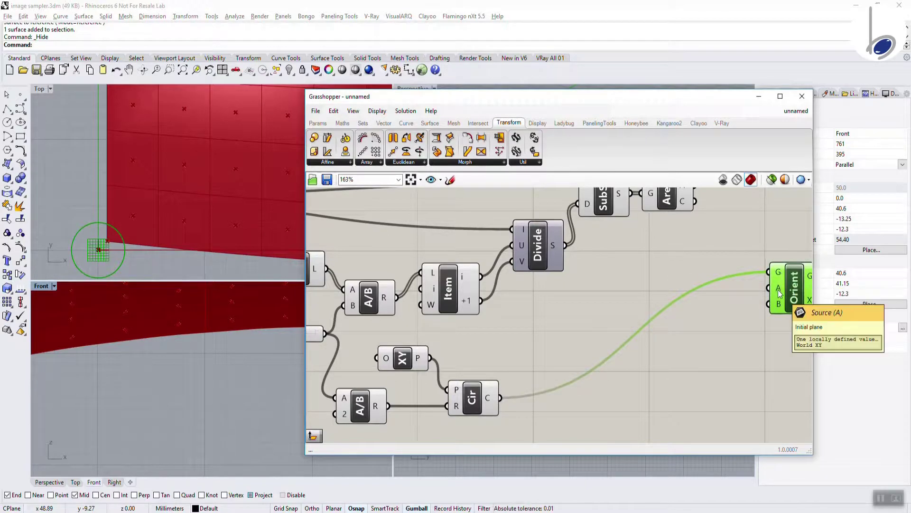
pyautogui.moveTo(430, 359); pyautogui.dragTo(769, 288)
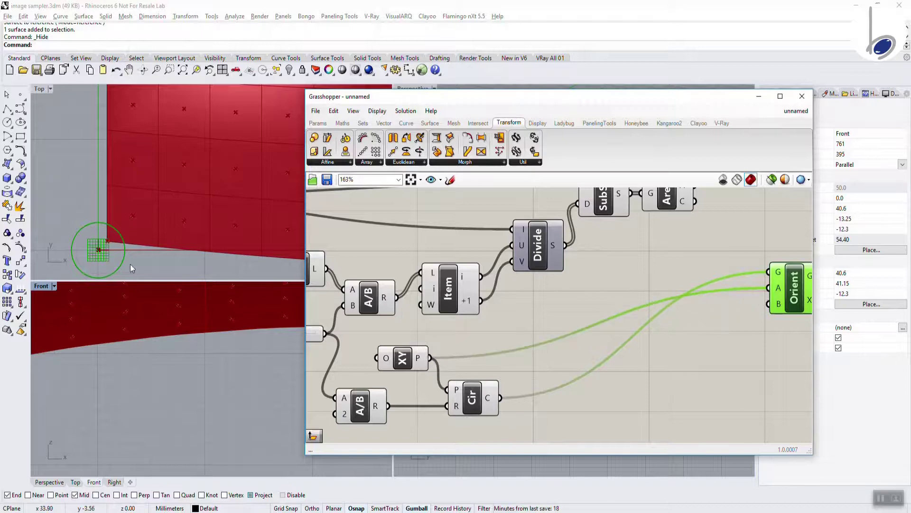
pyautogui.click(762, 323)
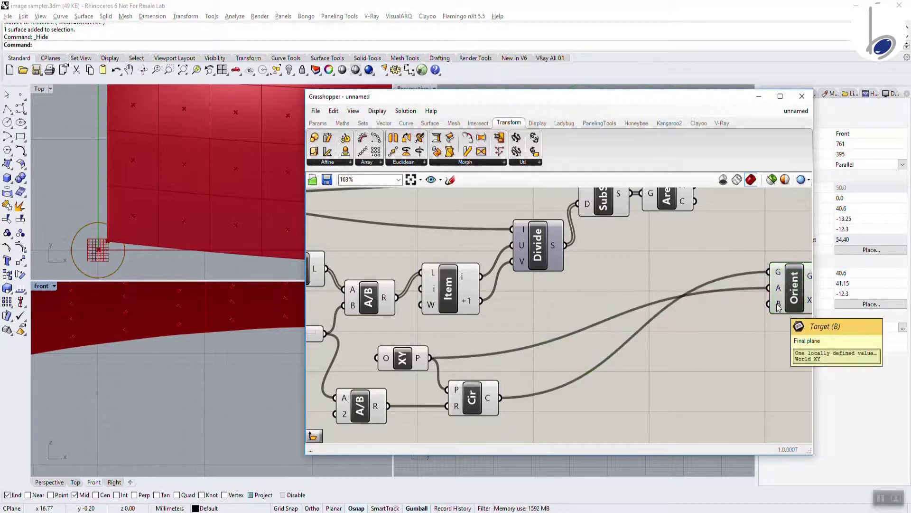
# Rearrange the Orient and Area components on the canvas.
pyautogui.moveTo(774, 302); pyautogui.dragTo(612, 286, button='right')
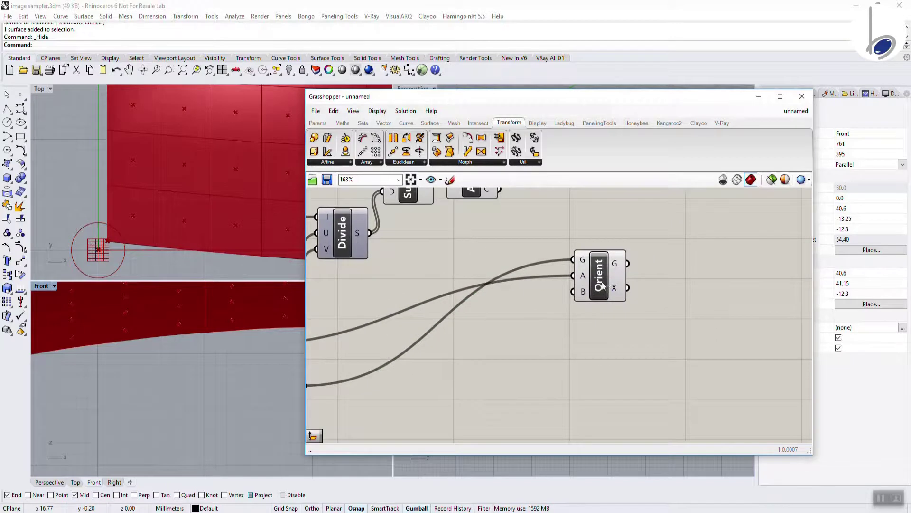
pyautogui.click(603, 285)
pyautogui.moveTo(603, 285); pyautogui.dragTo(643, 342)
pyautogui.click(554, 283)
pyautogui.moveTo(501, 241); pyautogui.dragTo(520, 270, button='right')
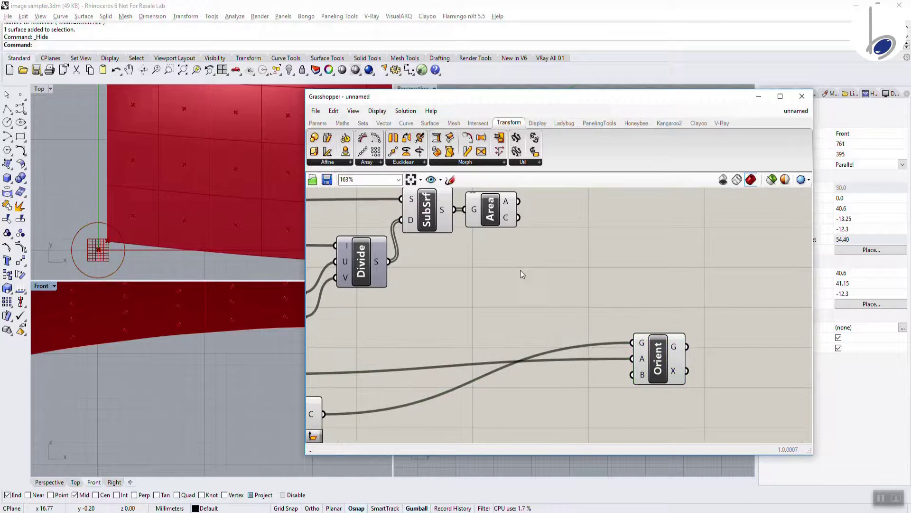
pyautogui.moveTo(506, 219)
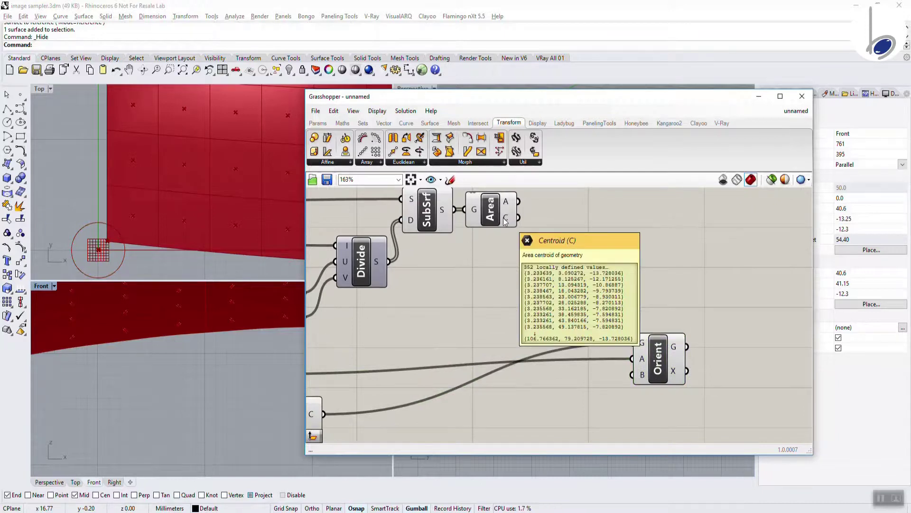
pyautogui.moveTo(491, 211); pyautogui.dragTo(502, 211)
pyautogui.click(529, 271)
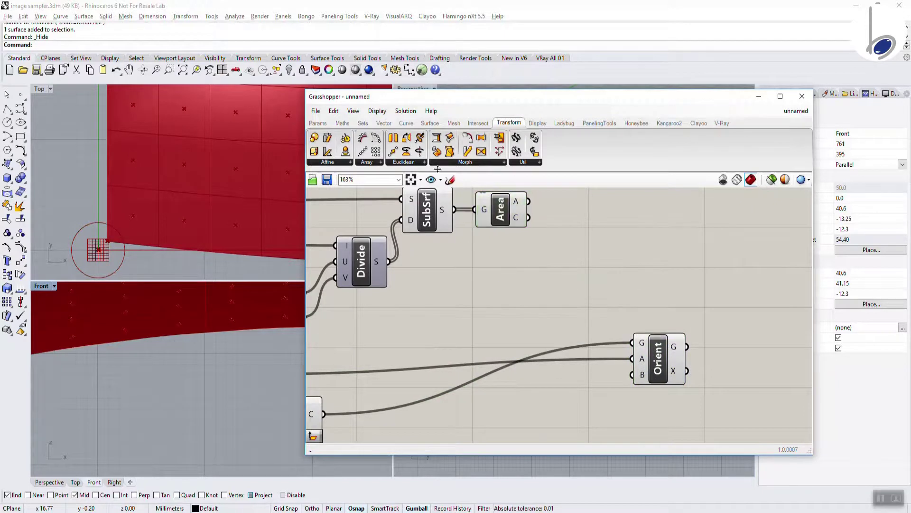
# Add an Evaluate Surface component and feed it the source surface.
pyautogui.click(423, 123)
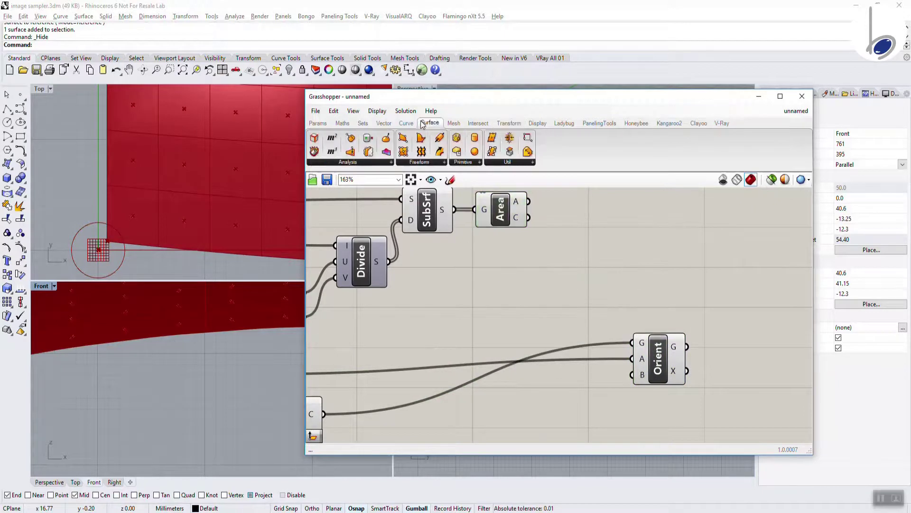
pyautogui.click(375, 165)
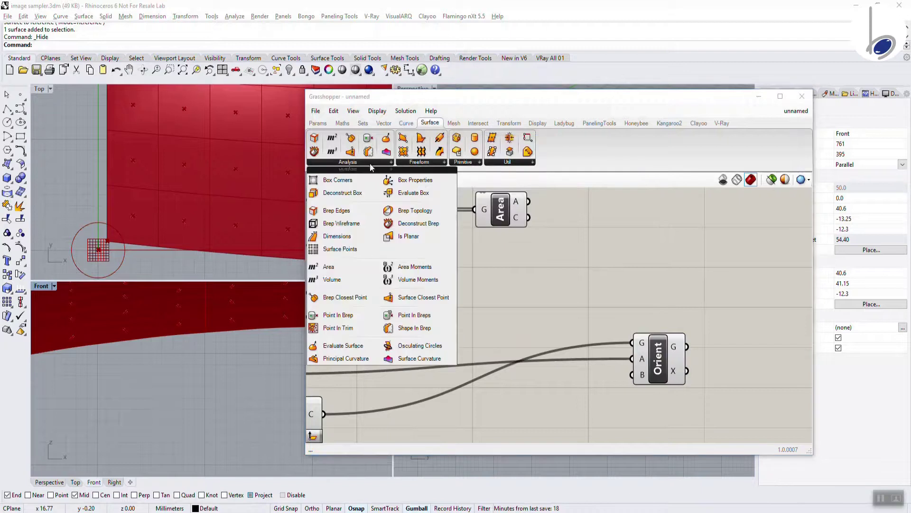
pyautogui.click(339, 346)
pyautogui.click(587, 253)
pyautogui.scroll(-4, 508, 269)
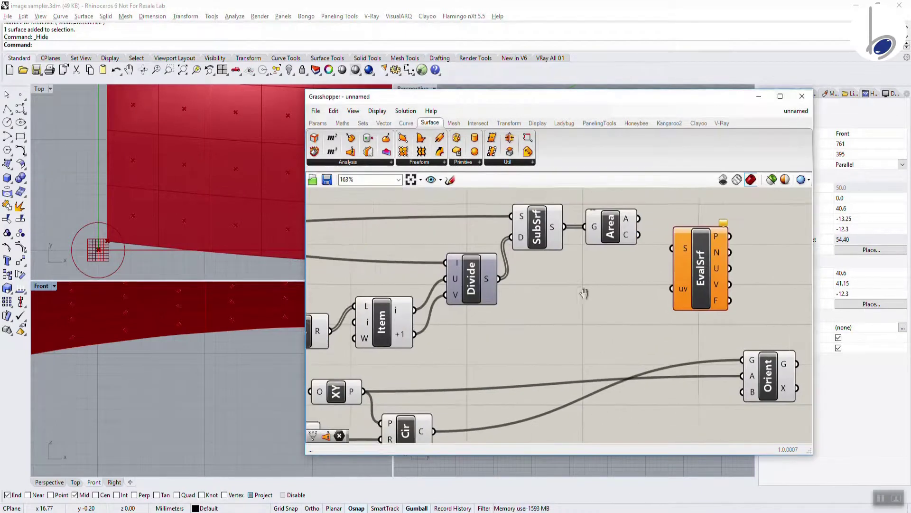
pyautogui.moveTo(623, 298); pyautogui.dragTo(696, 291, button='right')
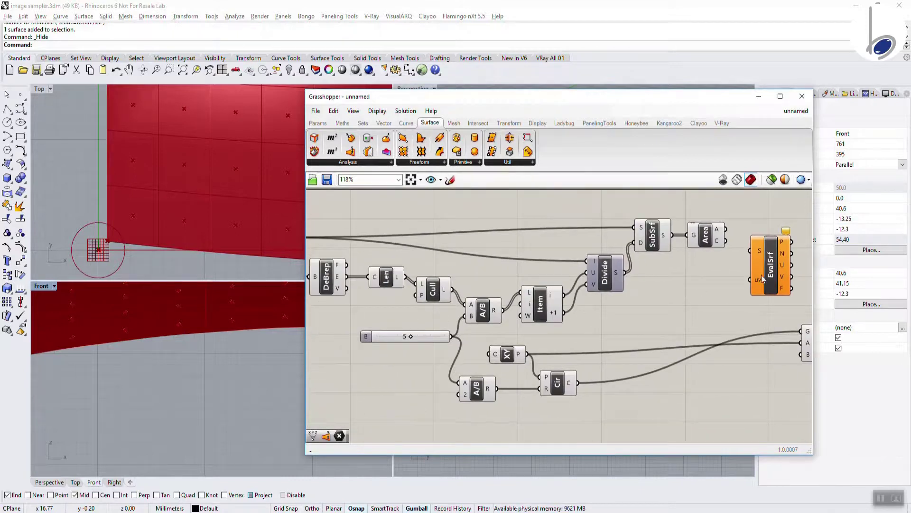
pyautogui.moveTo(762, 275); pyautogui.dragTo(782, 255)
pyautogui.scroll(-4, 656, 265)
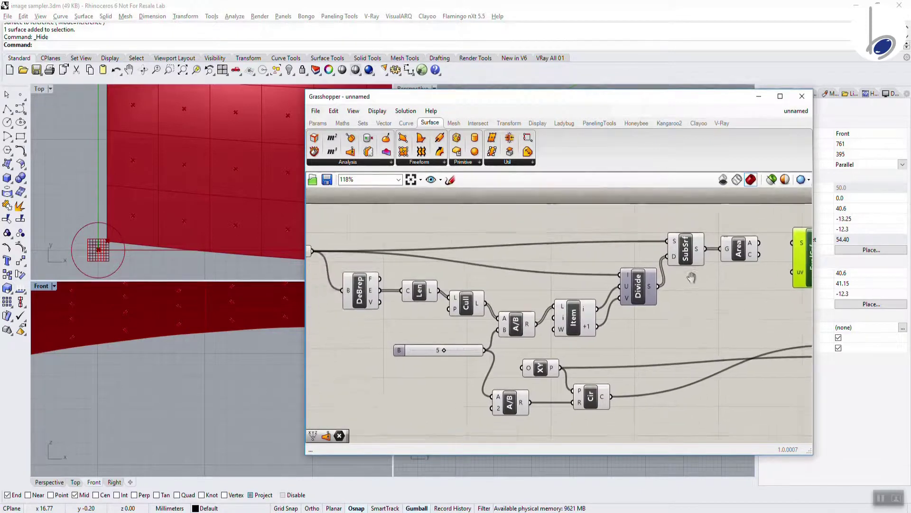
pyautogui.moveTo(568, 269); pyautogui.dragTo(543, 267, button='right')
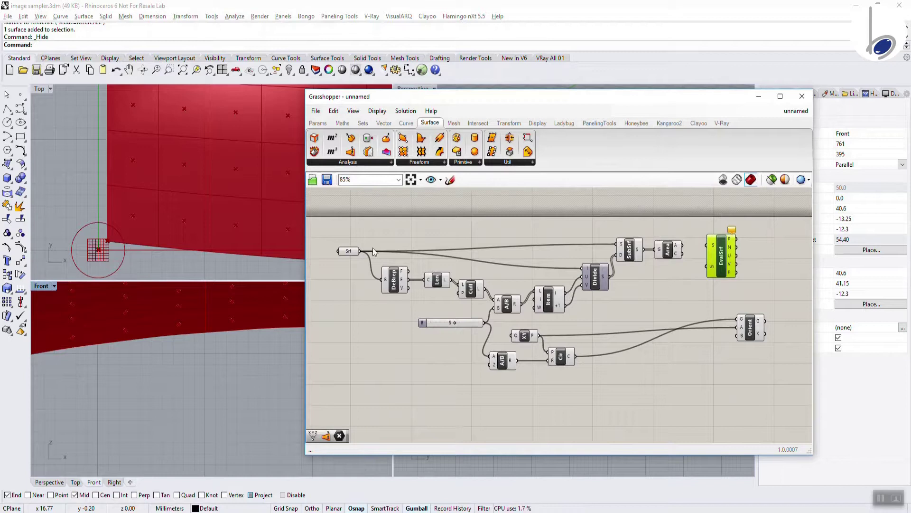
pyautogui.moveTo(344, 252); pyautogui.dragTo(743, 238)
pyautogui.click(715, 265)
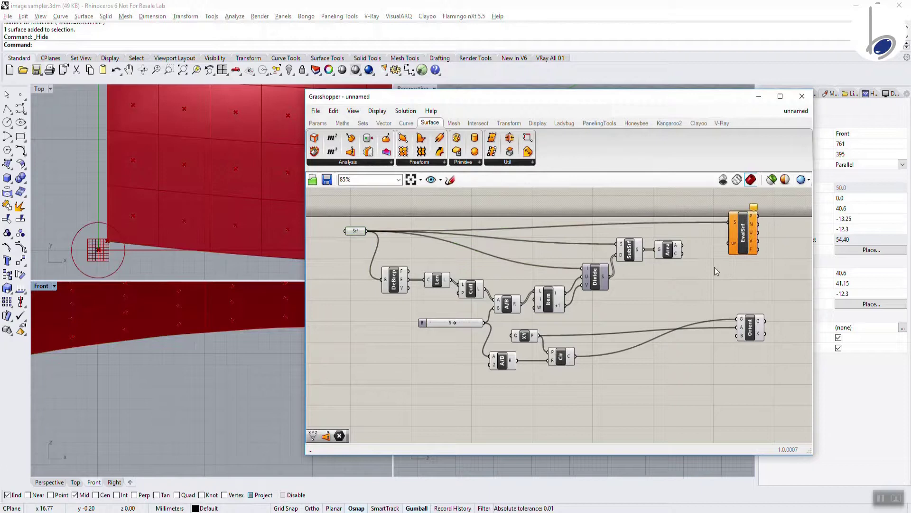
# Add a Surface Closest Point component fed by the source surface.
pyautogui.click(356, 163)
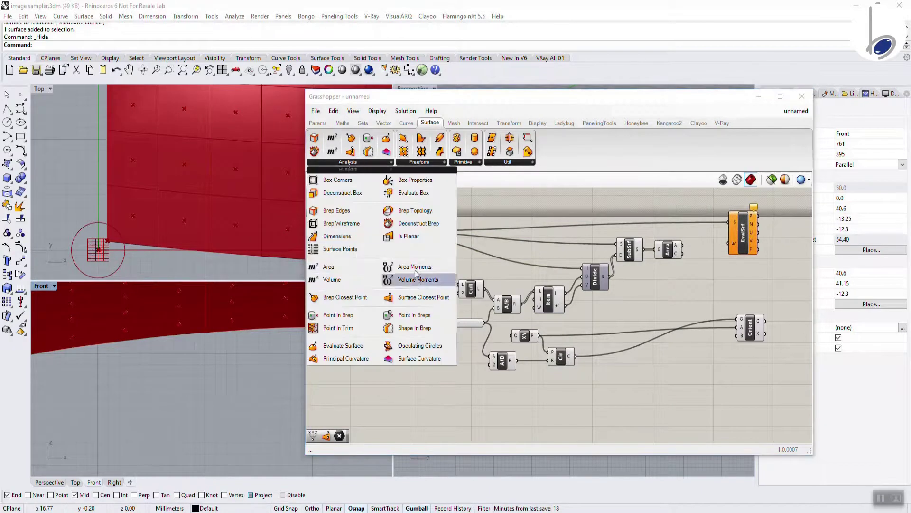
pyautogui.click(411, 297)
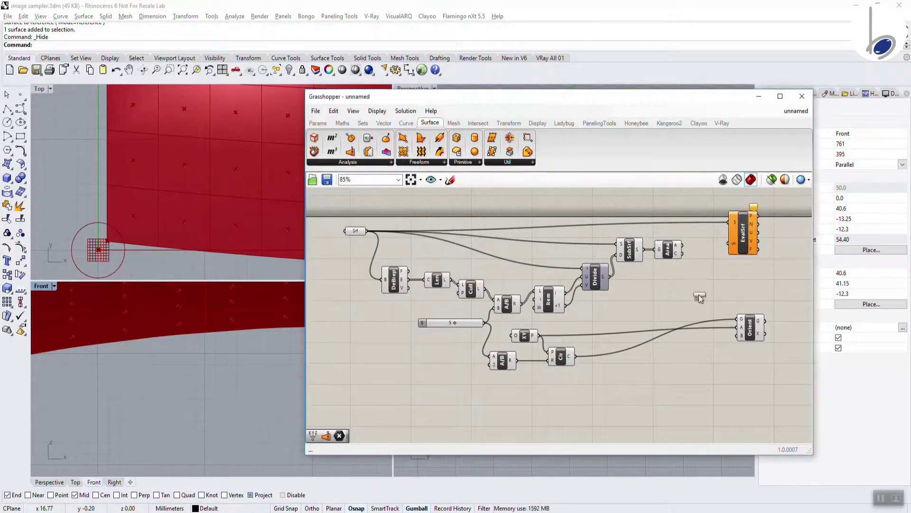
pyautogui.click(693, 284)
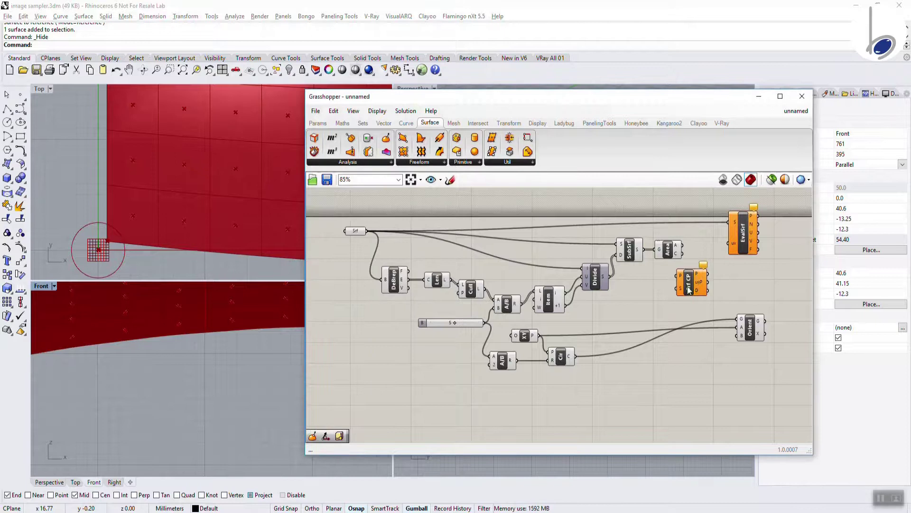
pyautogui.moveTo(688, 291)
pyautogui.mouseDown()
pyautogui.moveTo(710, 291)
pyautogui.moveTo(700, 276)
pyautogui.mouseUp()
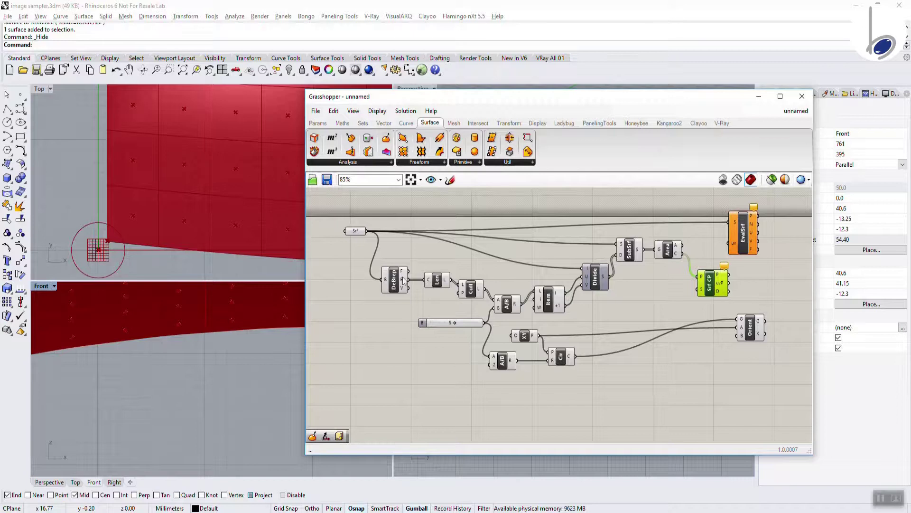
pyautogui.moveTo(369, 232); pyautogui.dragTo(700, 292)
# Move the Orient component up and right, and reposition EvalSrf beside it.
pyautogui.moveTo(740, 283); pyautogui.dragTo(565, 278, button='right')
pyautogui.moveTo(574, 243)
pyautogui.mouseDown()
pyautogui.moveTo(590, 265)
pyautogui.moveTo(569, 259)
pyautogui.mouseUp()
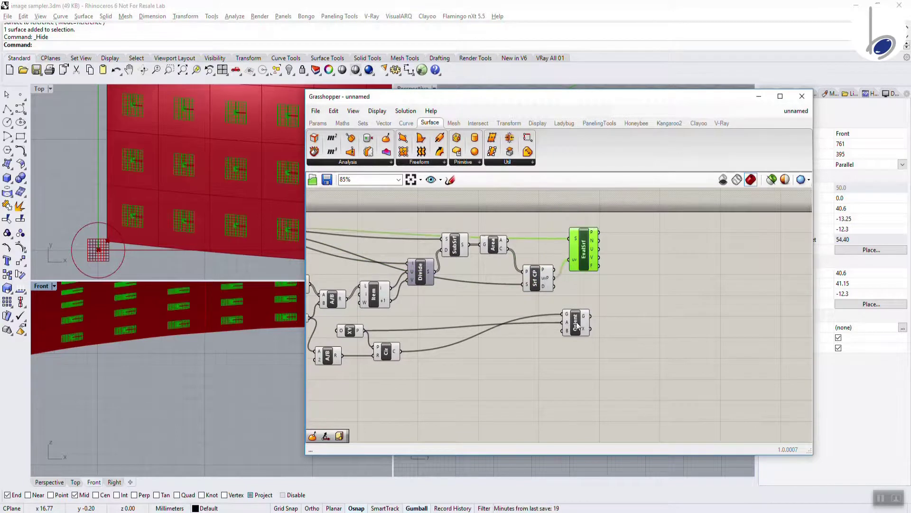
pyautogui.moveTo(577, 326); pyautogui.dragTo(653, 311)
pyautogui.click(640, 289)
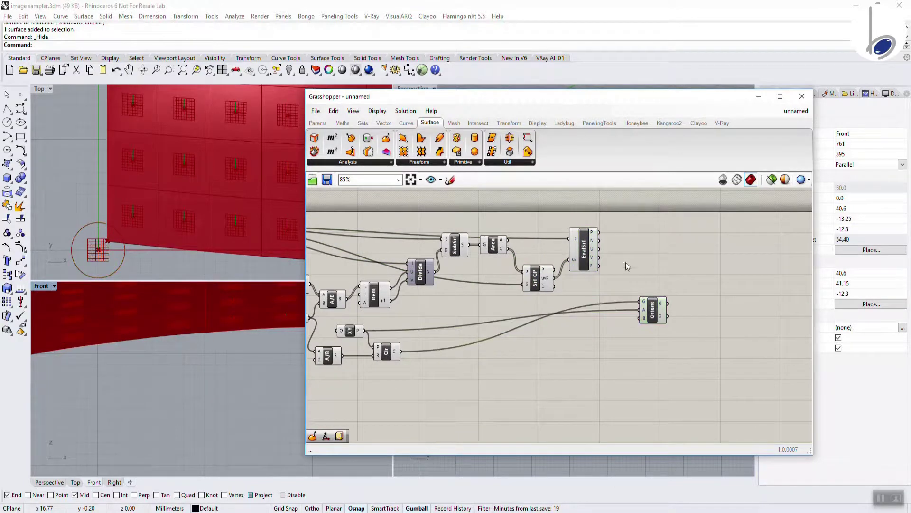
pyautogui.moveTo(585, 246); pyautogui.dragTo(577, 247)
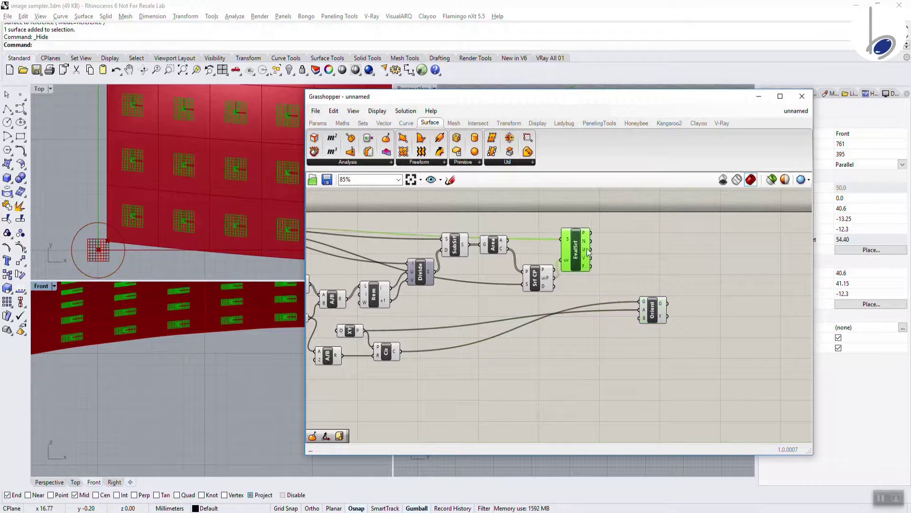
pyautogui.click(384, 123)
# Add Plane Origin with Area centroids as origins, and wire its planes into Orient's targets.
pyautogui.click(385, 163)
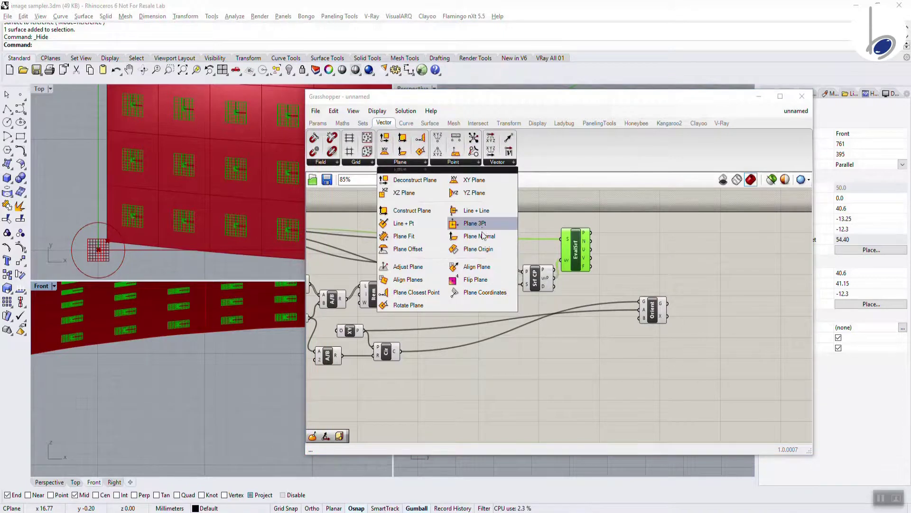
pyautogui.moveTo(479, 249); pyautogui.dragTo(635, 257)
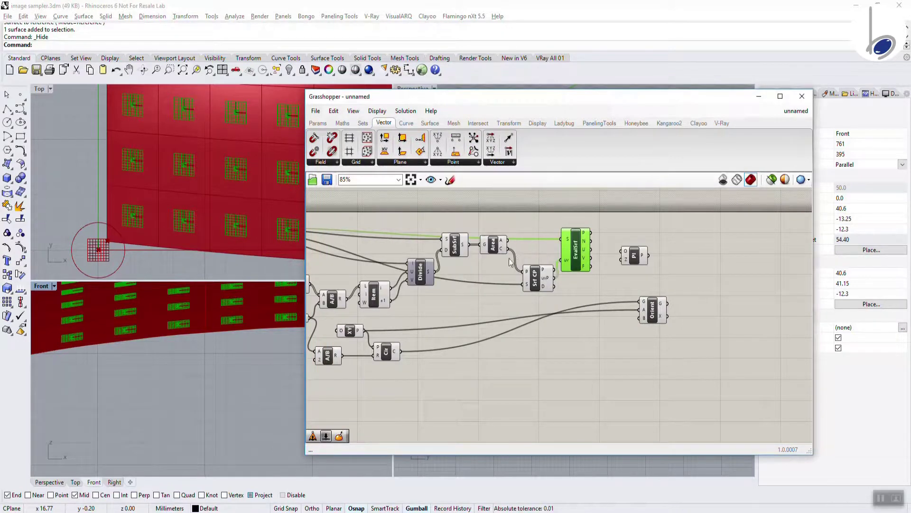
pyautogui.moveTo(510, 251); pyautogui.dragTo(581, 280)
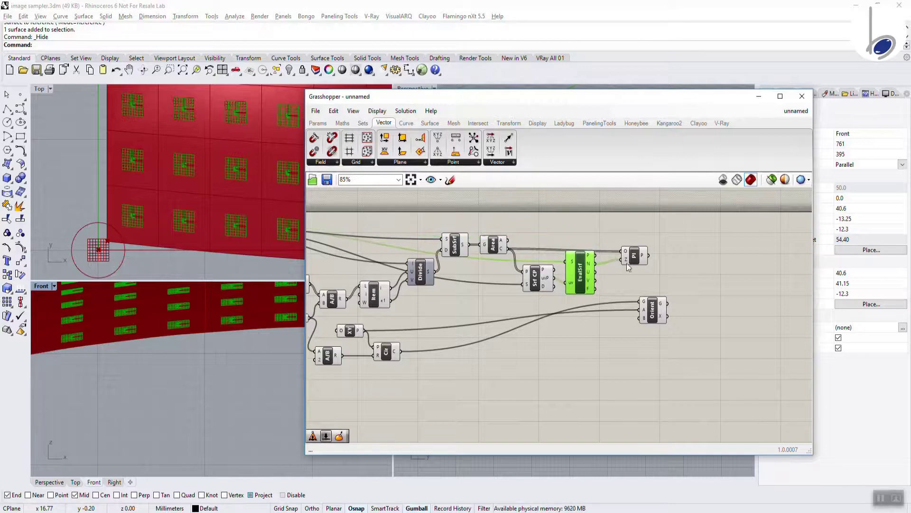
pyautogui.moveTo(651, 317); pyautogui.dragTo(691, 294)
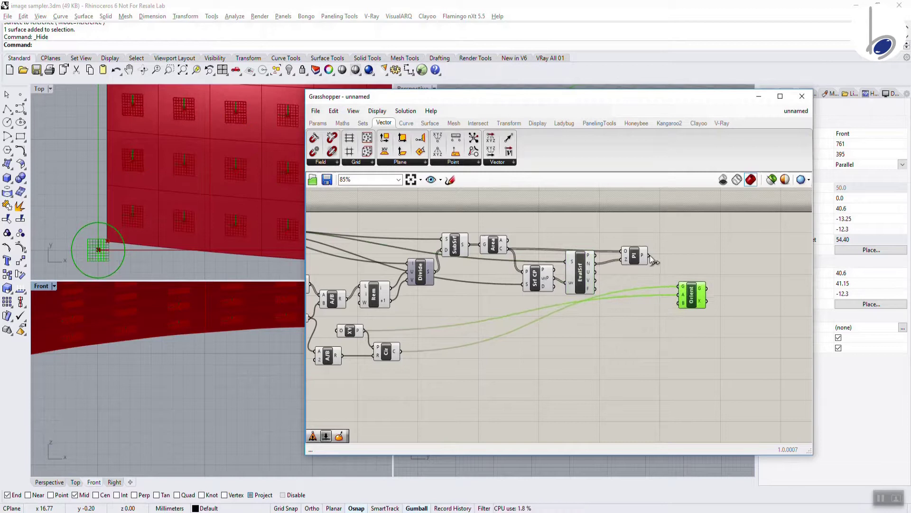
pyautogui.moveTo(650, 257); pyautogui.dragTo(681, 308)
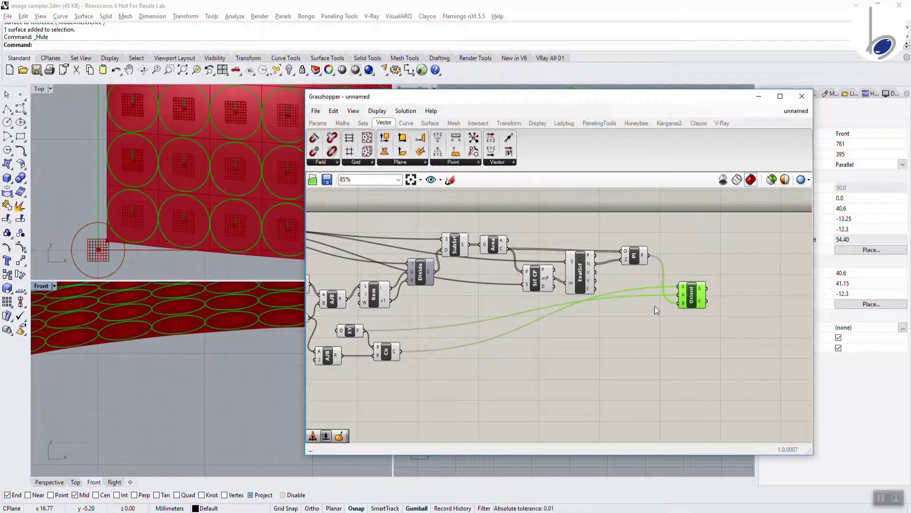
pyautogui.moveTo(215, 241); pyautogui.dragTo(190, 220, button='right')
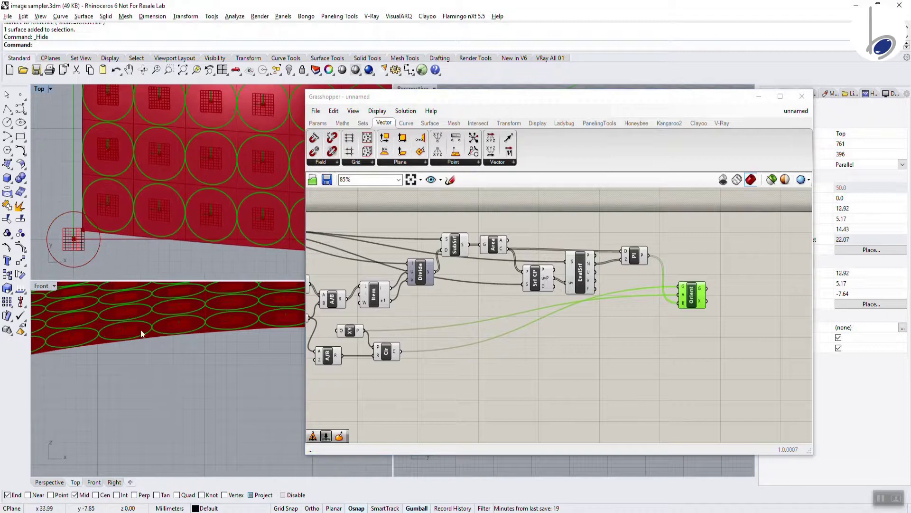
pyautogui.doubleClick(45, 286)
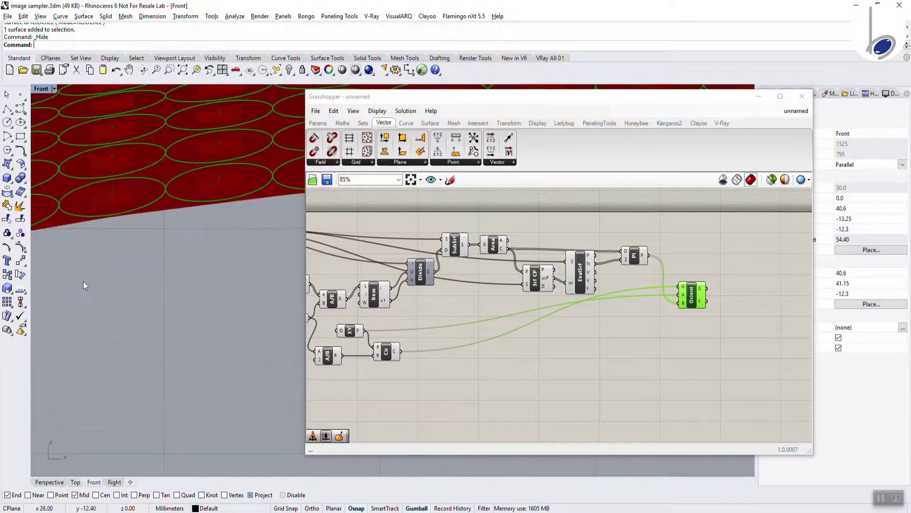
# Orbit the circles in Perspective, then frame the whole circle-covered surface in Top view.
pyautogui.click(46, 482)
pyautogui.moveTo(226, 342); pyautogui.dragTo(212, 271, button='right')
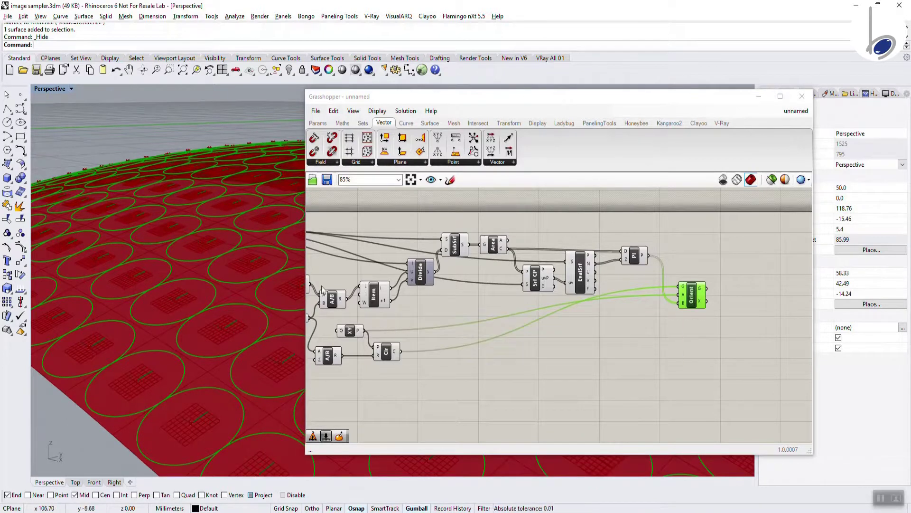
pyautogui.click(76, 481)
pyautogui.scroll(-10, 101, 402)
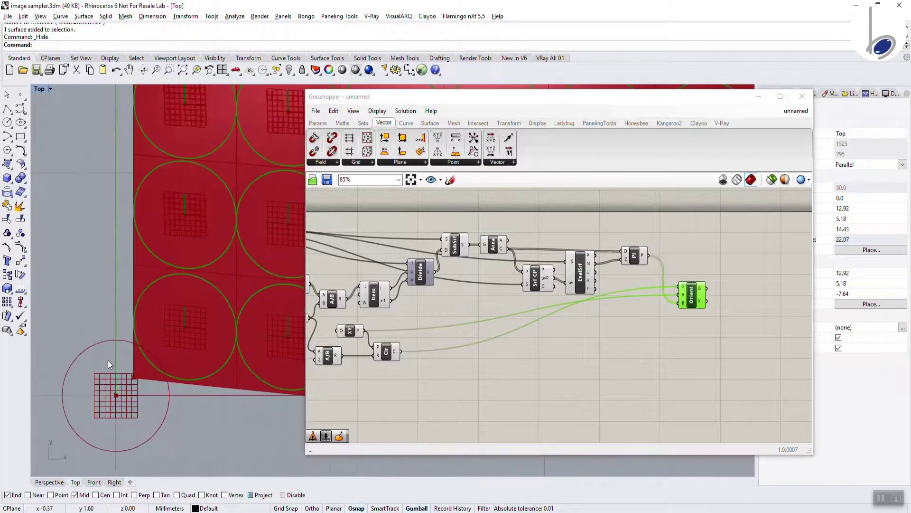
pyautogui.moveTo(227, 351); pyautogui.dragTo(110, 375, button='right')
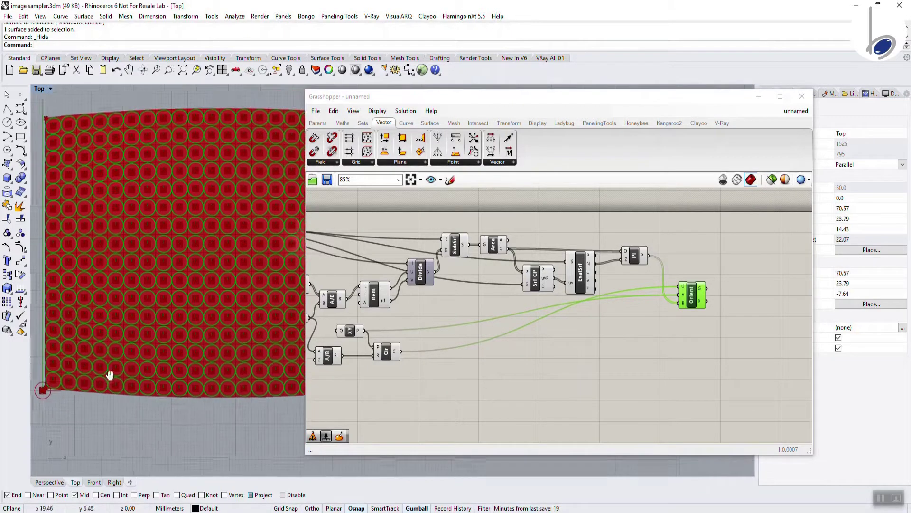
pyautogui.scroll(-5, 236, 344)
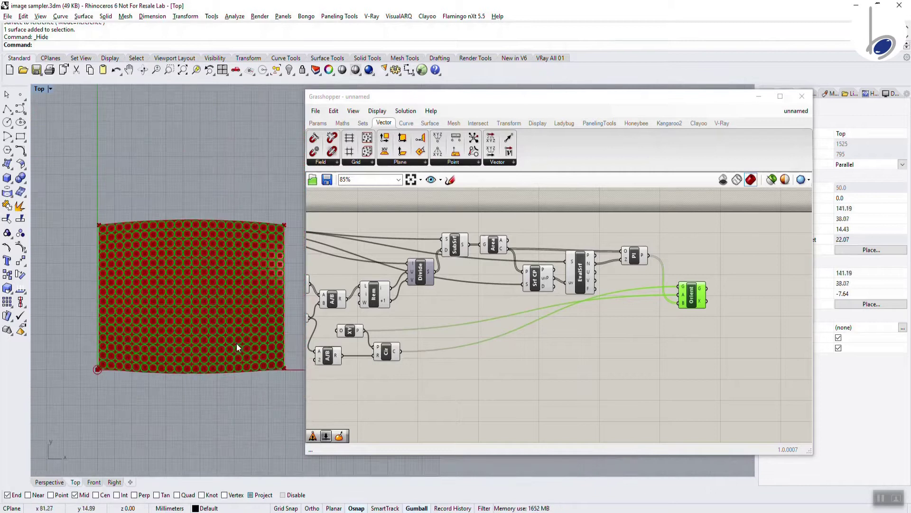
pyautogui.scroll(5, 189, 351)
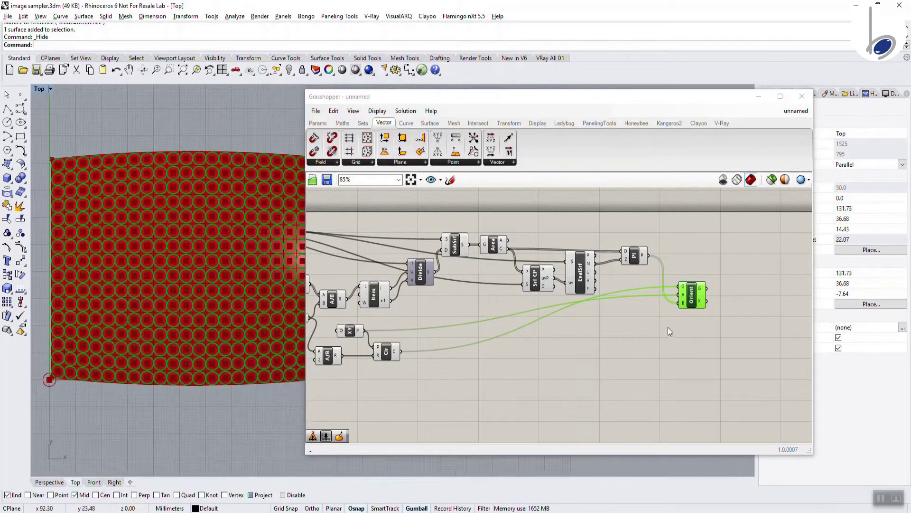
pyautogui.scroll(-4, 629, 323)
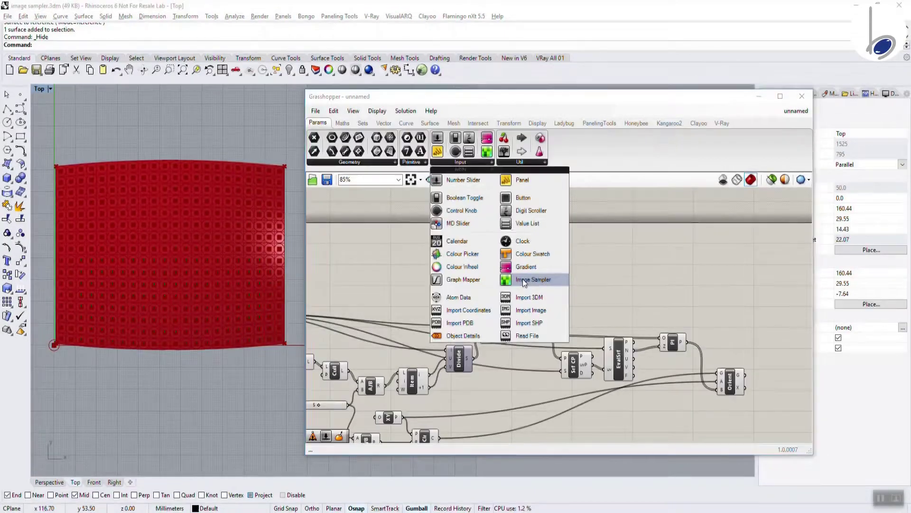
# Place an Image Sampler, wire Area's centroids into it, and load tree trans.png.
pyautogui.moveTo(523, 279); pyautogui.dragTo(600, 284)
pyautogui.scroll(2, 548, 293)
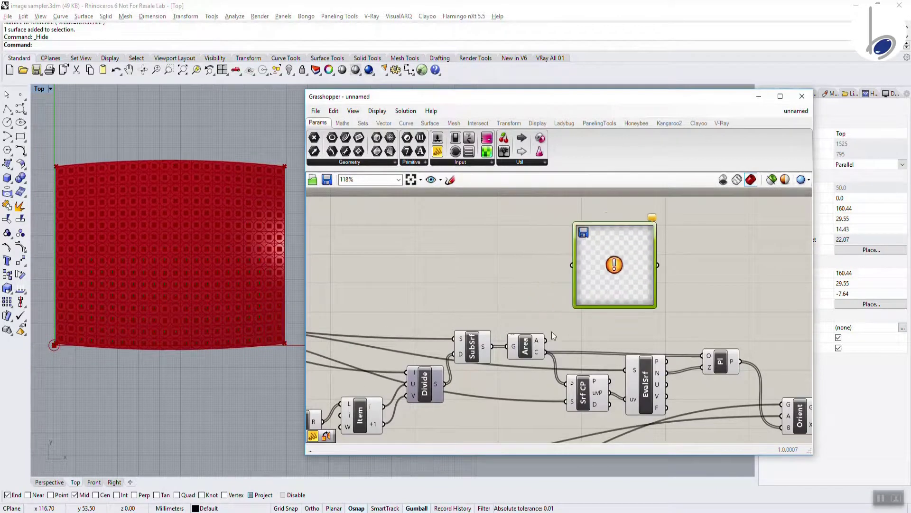
pyautogui.moveTo(554, 352); pyautogui.dragTo(570, 277)
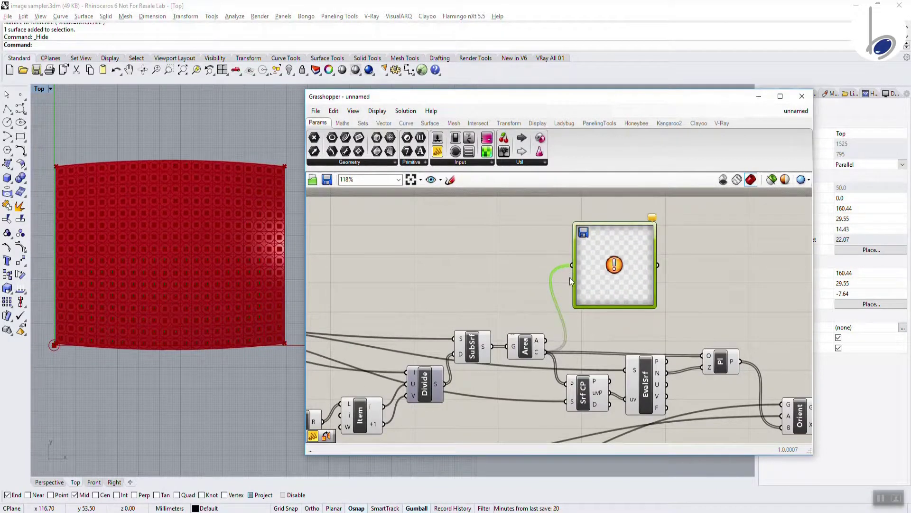
pyautogui.rightClick(618, 264)
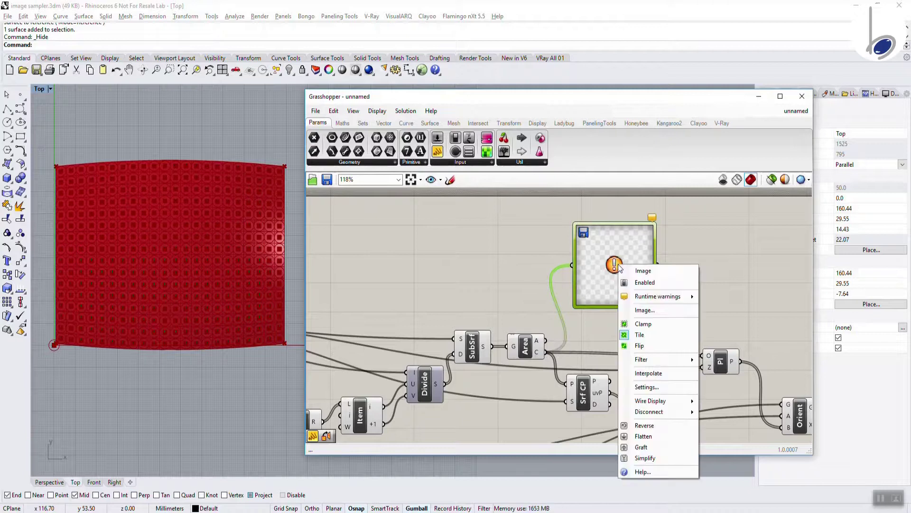
pyautogui.click(638, 311)
pyautogui.click(470, 176)
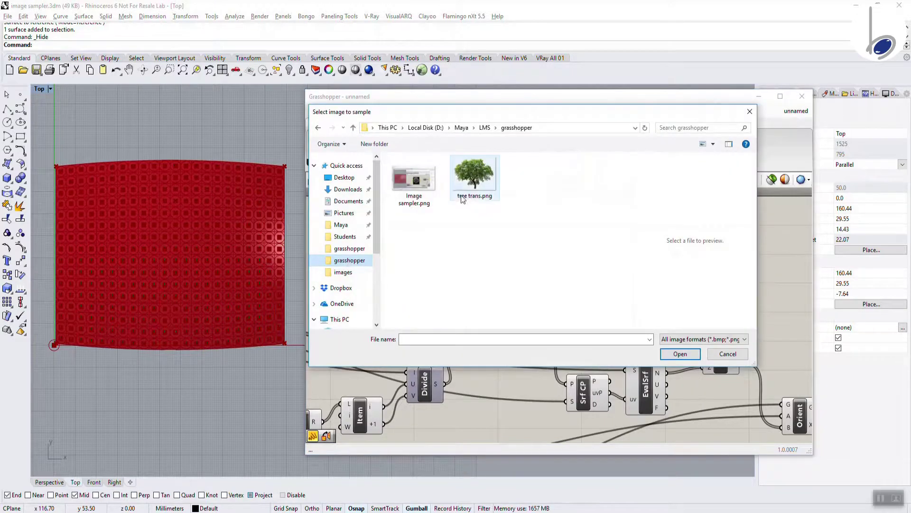
pyautogui.click(679, 353)
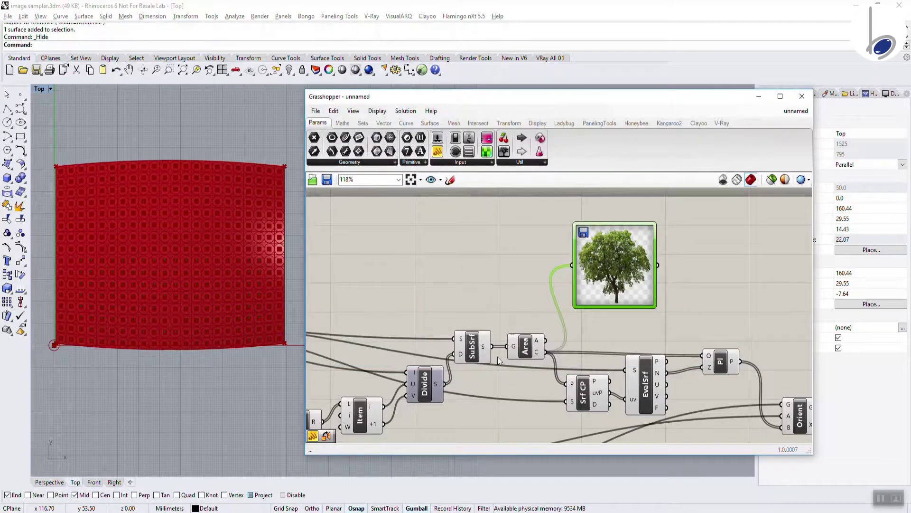
pyautogui.rightClick(614, 267)
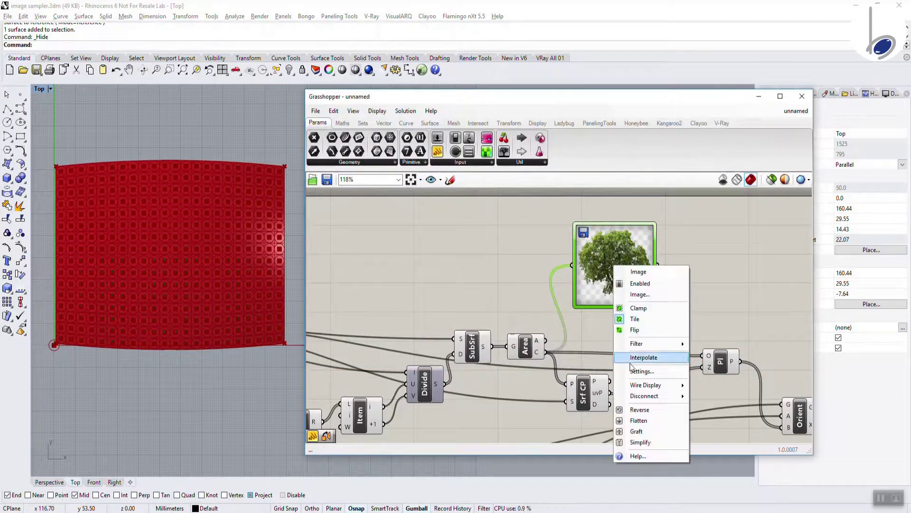
# Set the Image Sampler filter to Value (brightness) and open its Settings dialog.
pyautogui.click(636, 328)
pyautogui.rightClick(625, 279)
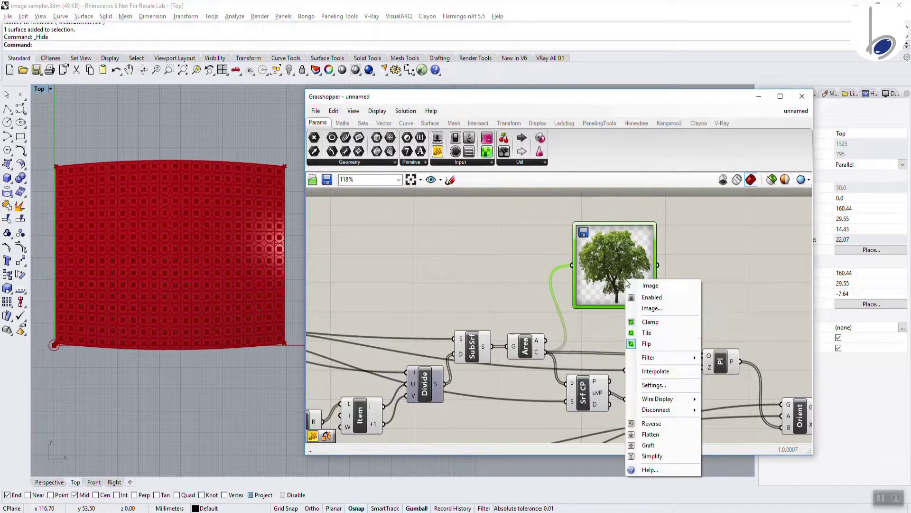
pyautogui.click(637, 332)
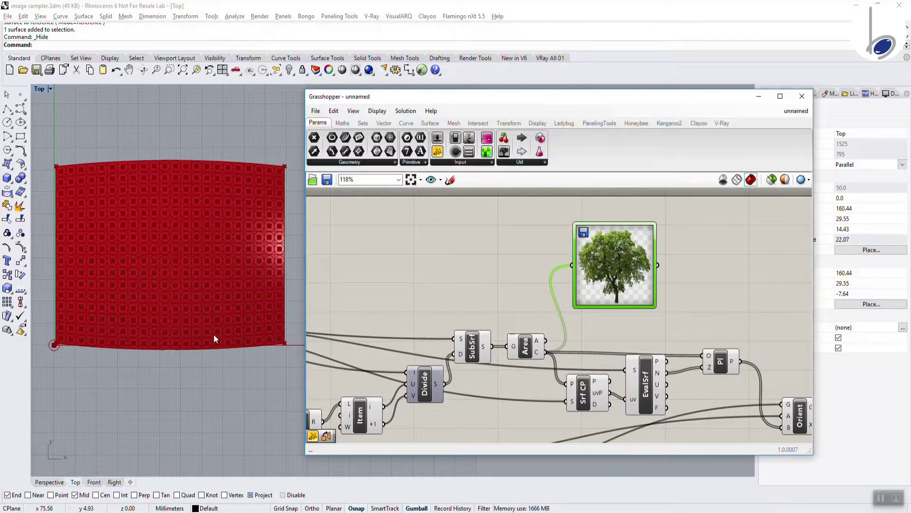
pyautogui.rightClick(631, 260)
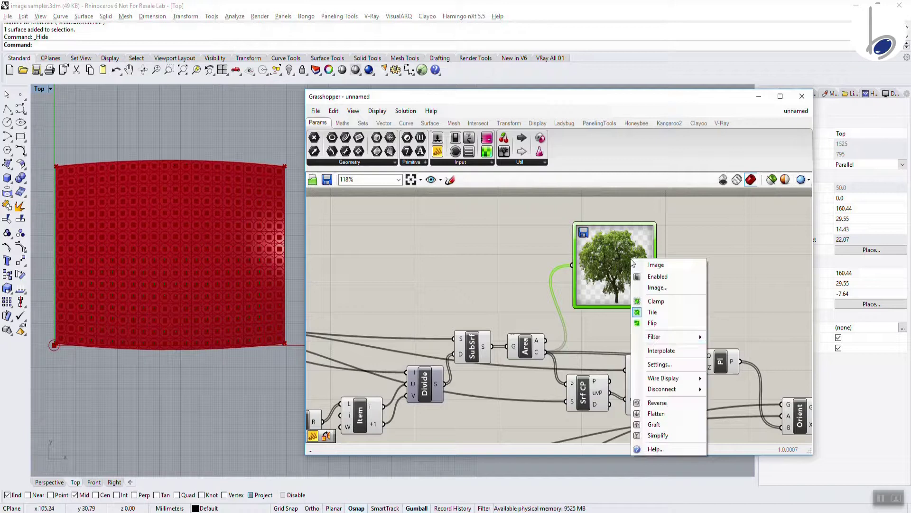
pyautogui.moveTo(684, 336)
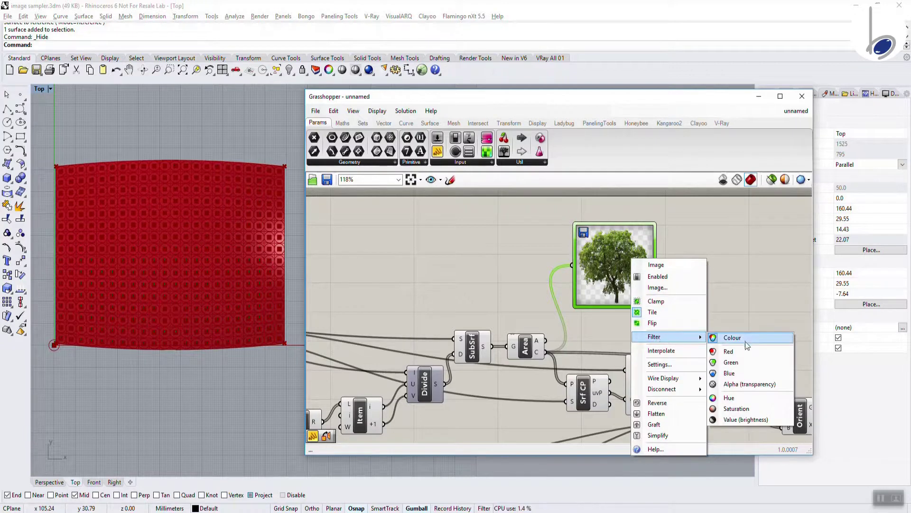
pyautogui.click(730, 420)
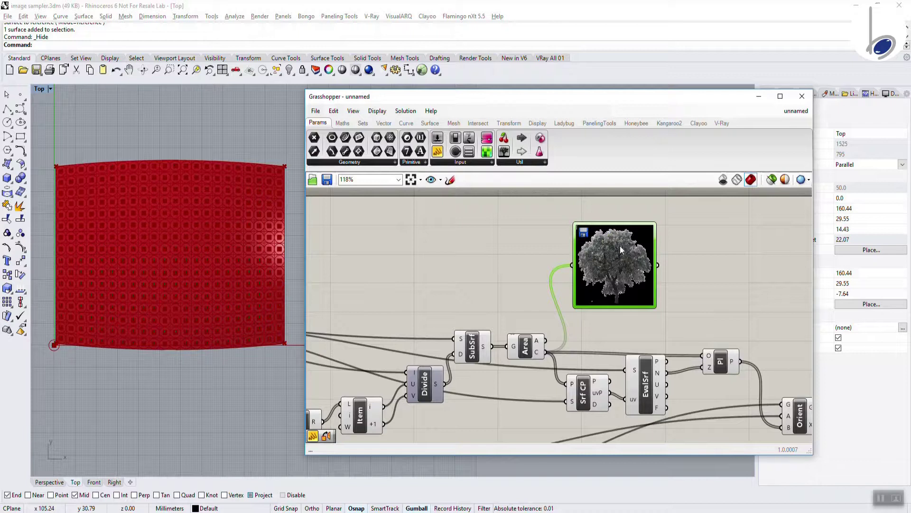
pyautogui.rightClick(619, 269)
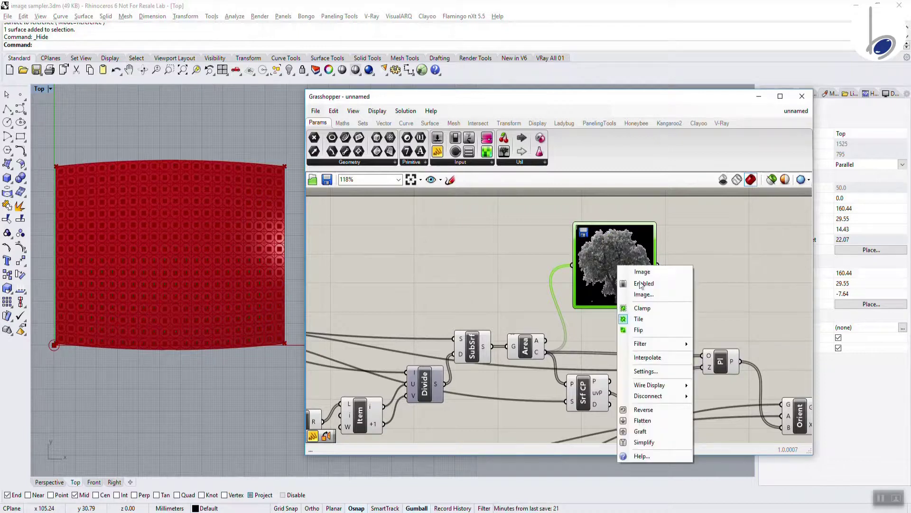
pyautogui.click(647, 377)
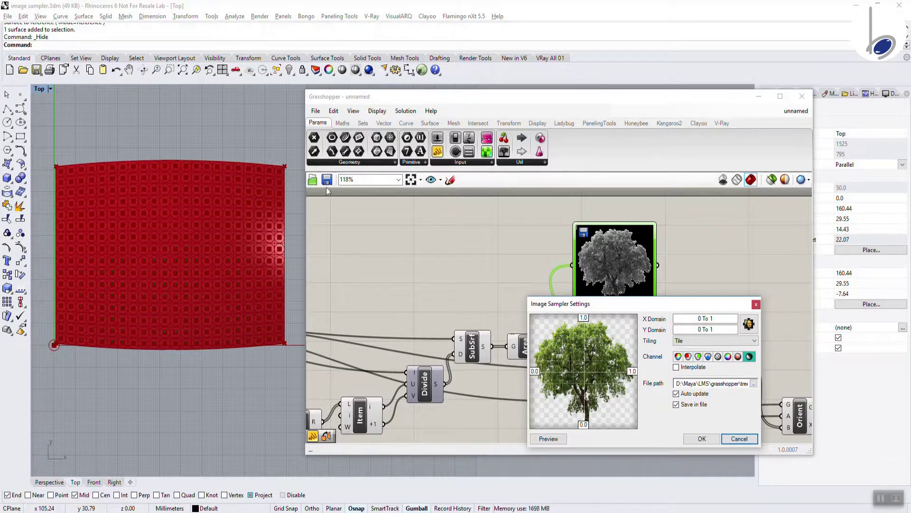
# Set the sampler domains to X 0 To 110 and Y 0 To 82.3, and confirm.
pyautogui.click(714, 318)
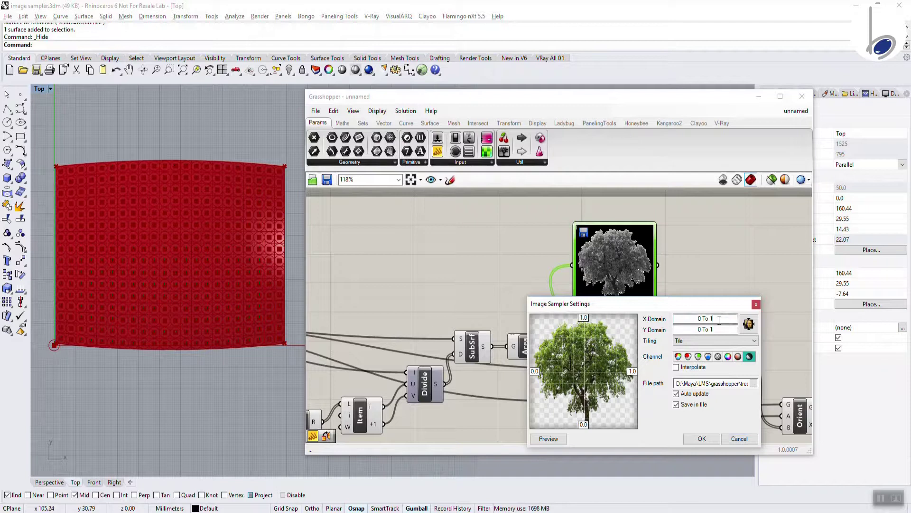
pyautogui.write('10')
pyautogui.click(731, 329)
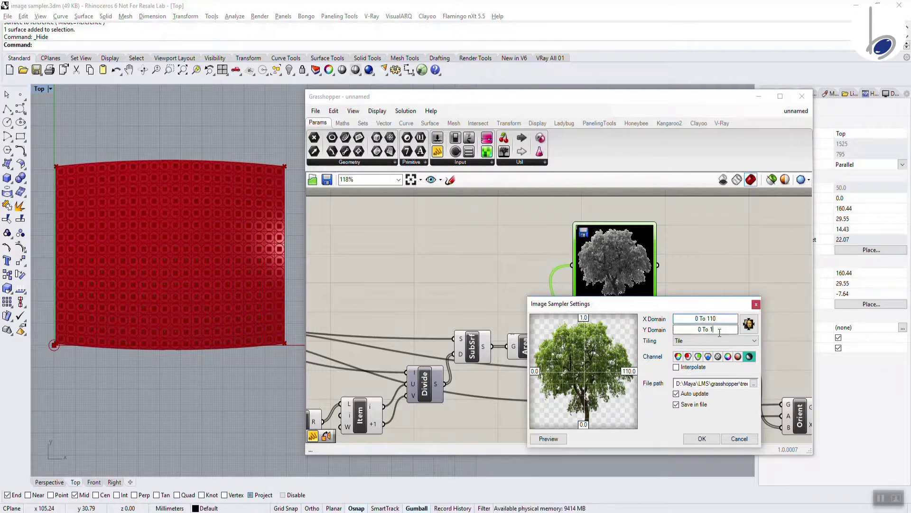
pyautogui.press('BackSpace')
pyautogui.write('82.3')
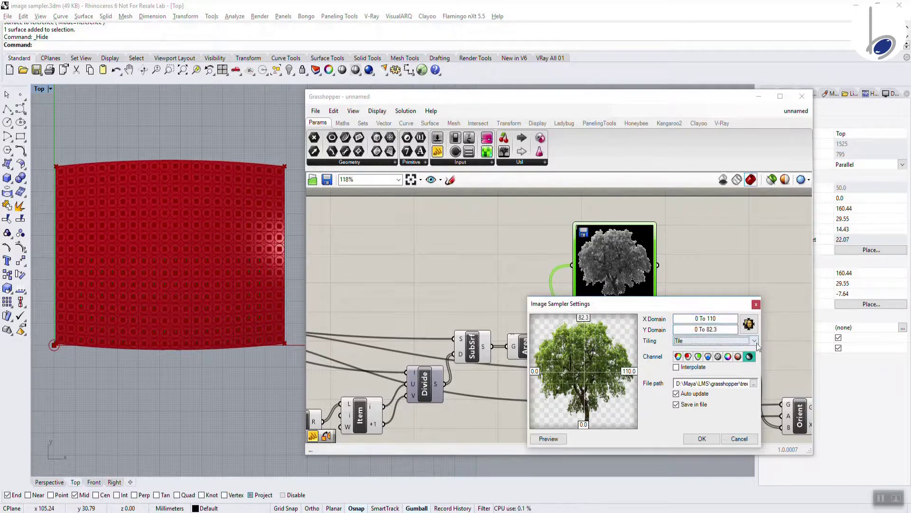
pyautogui.click(693, 440)
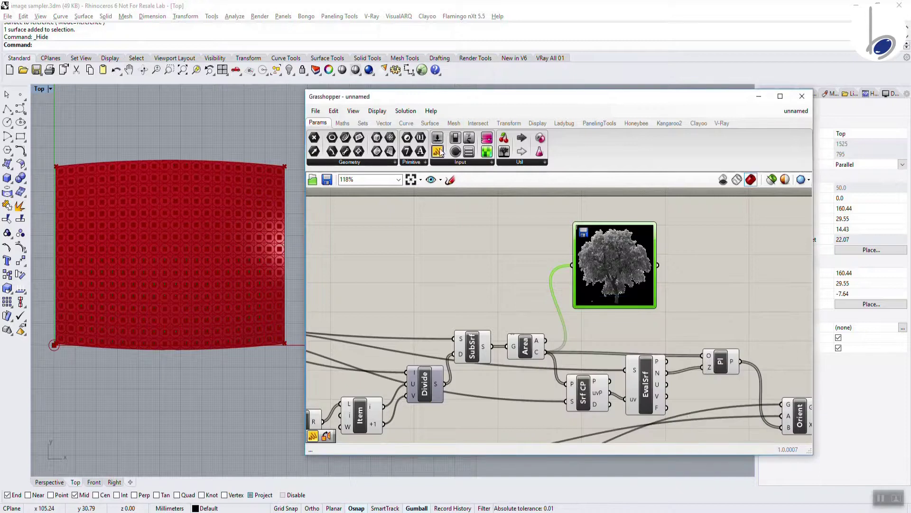
pyautogui.moveTo(438, 151); pyautogui.dragTo(723, 277)
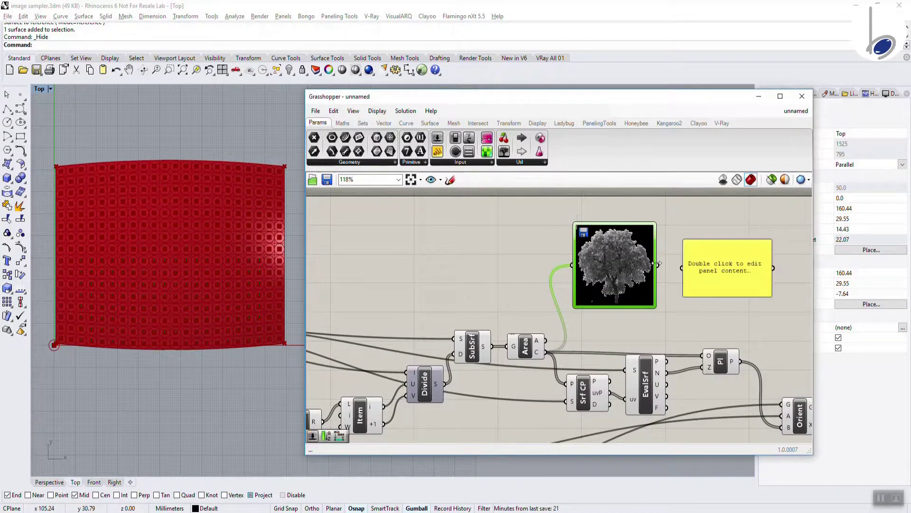
# Wire the Image Sampler output into a panel placed beside the sampler.
pyautogui.moveTo(660, 264); pyautogui.dragTo(721, 307)
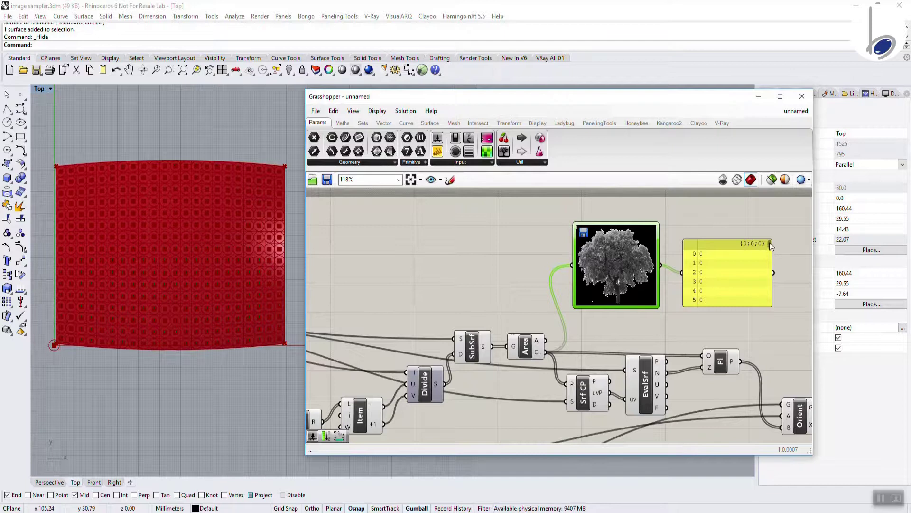
pyautogui.moveTo(770, 244); pyautogui.dragTo(761, 308)
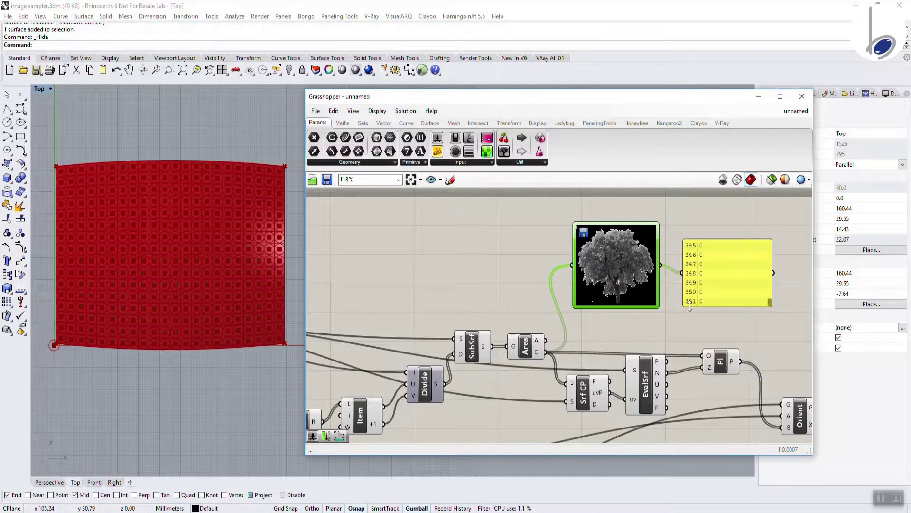
pyautogui.moveTo(769, 302); pyautogui.dragTo(770, 264)
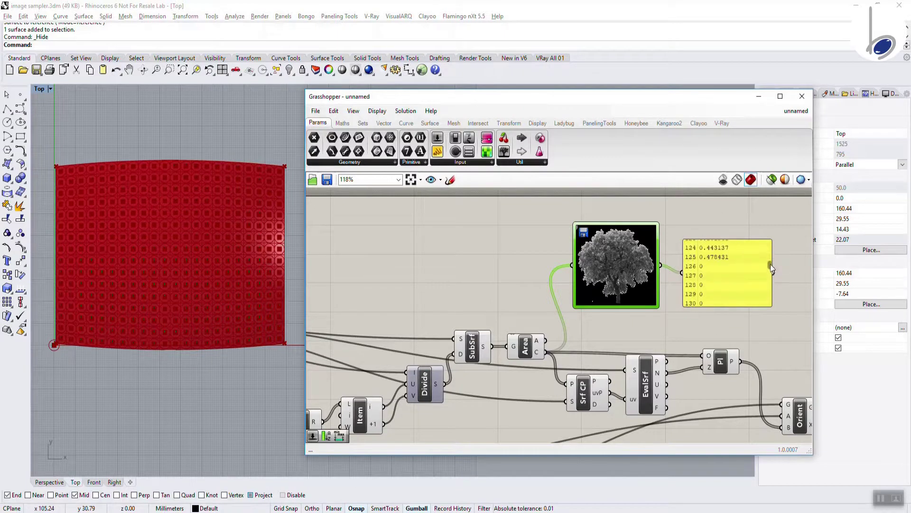
pyautogui.moveTo(734, 263); pyautogui.dragTo(505, 251, button='right')
pyautogui.moveTo(505, 251); pyautogui.dragTo(614, 225)
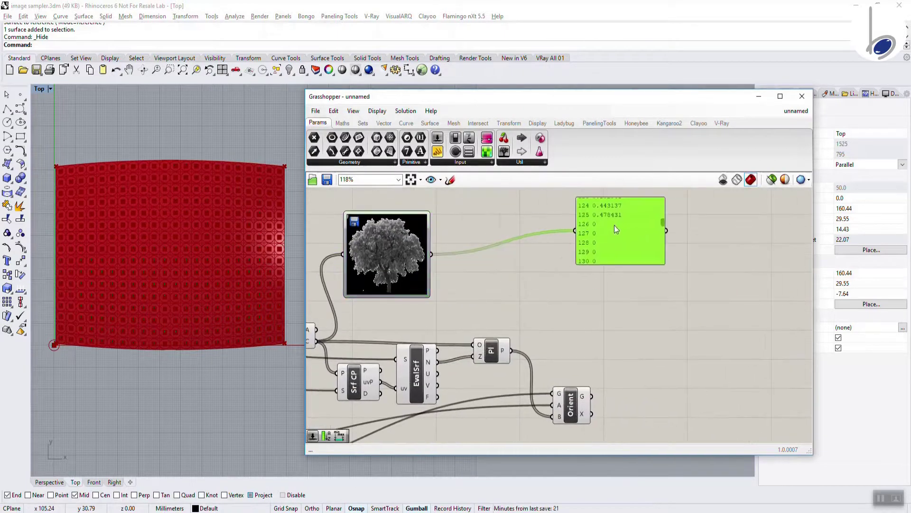
# Insert a Bounds component between sampler and panel so the panel reads 0 To 1.
pyautogui.click(362, 122)
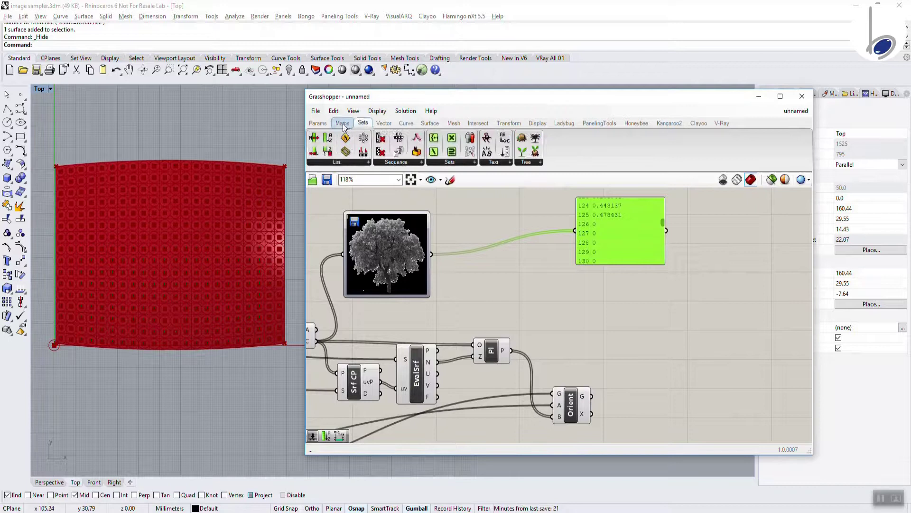
pyautogui.click(342, 122)
pyautogui.click(322, 163)
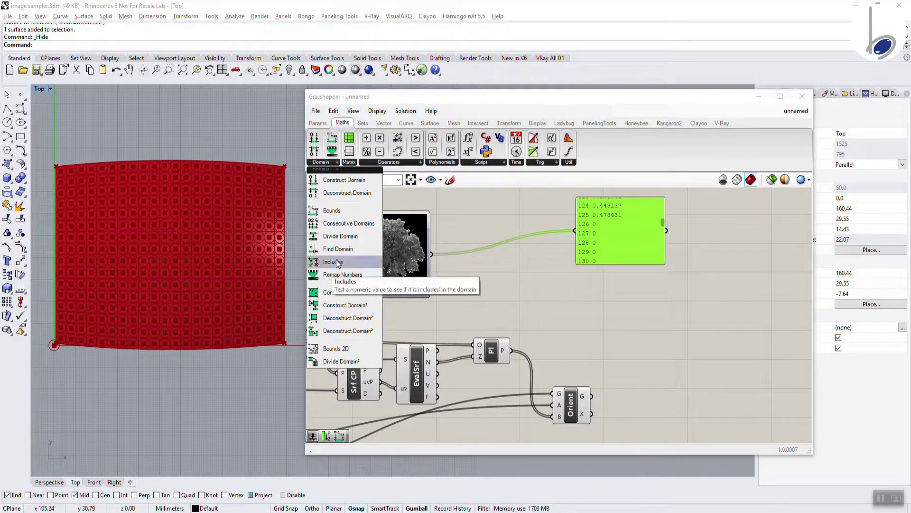
pyautogui.click(332, 210)
pyautogui.click(484, 273)
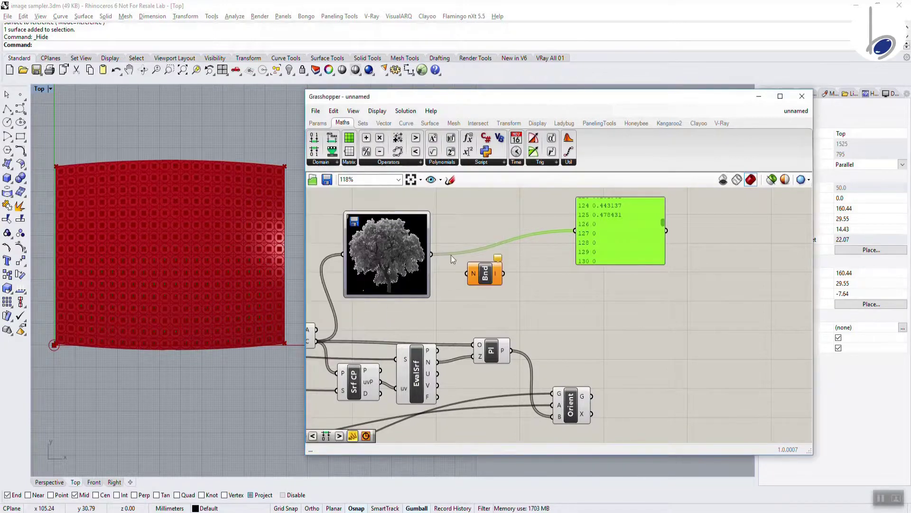
pyautogui.moveTo(431, 255); pyautogui.dragTo(575, 231)
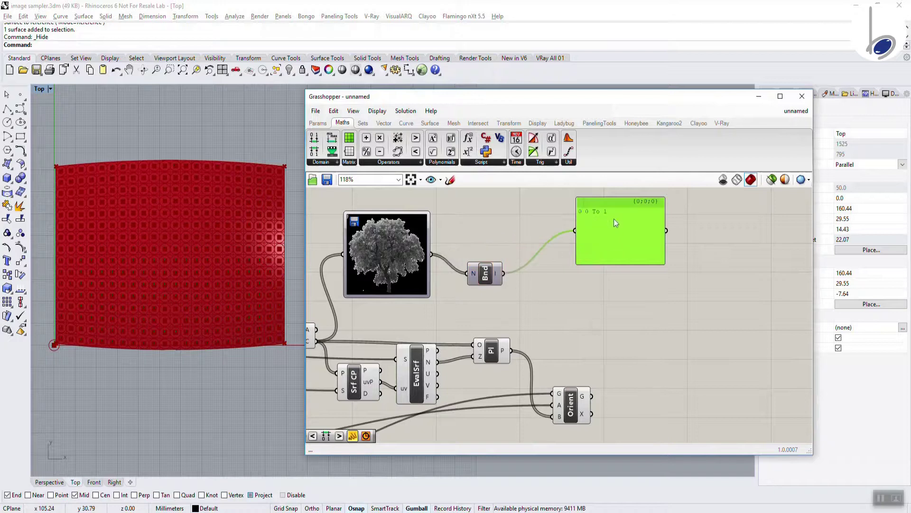
pyautogui.moveTo(486, 281); pyautogui.dragTo(502, 251)
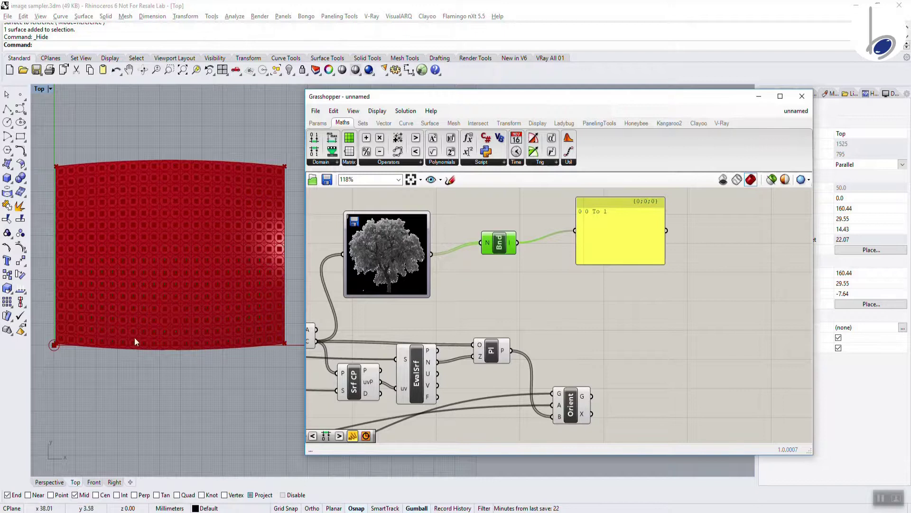
pyautogui.scroll(3, 166, 343)
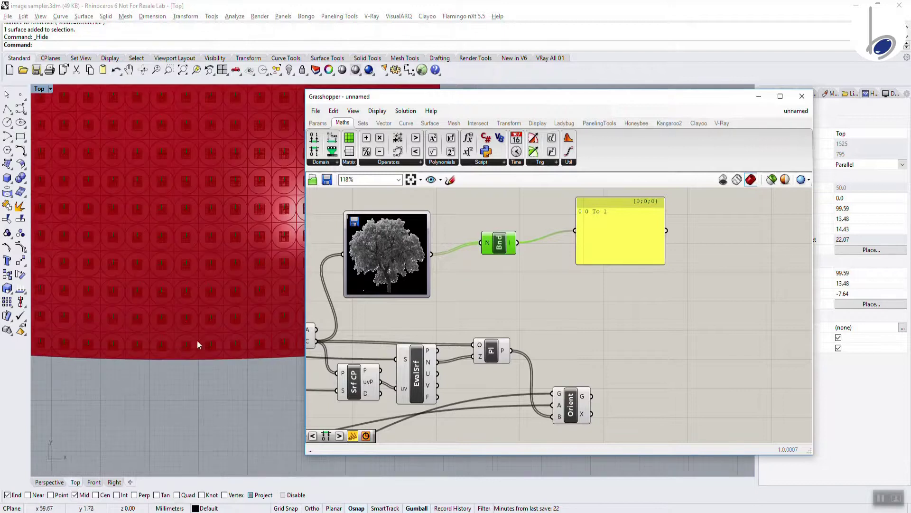
pyautogui.click(567, 408)
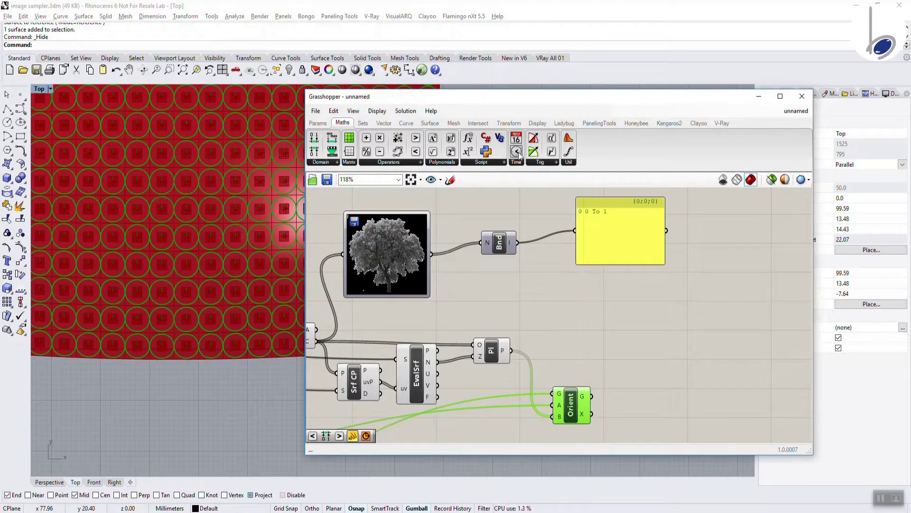
# Add a Scale NU component and feed it the oriented circles.
pyautogui.click(509, 122)
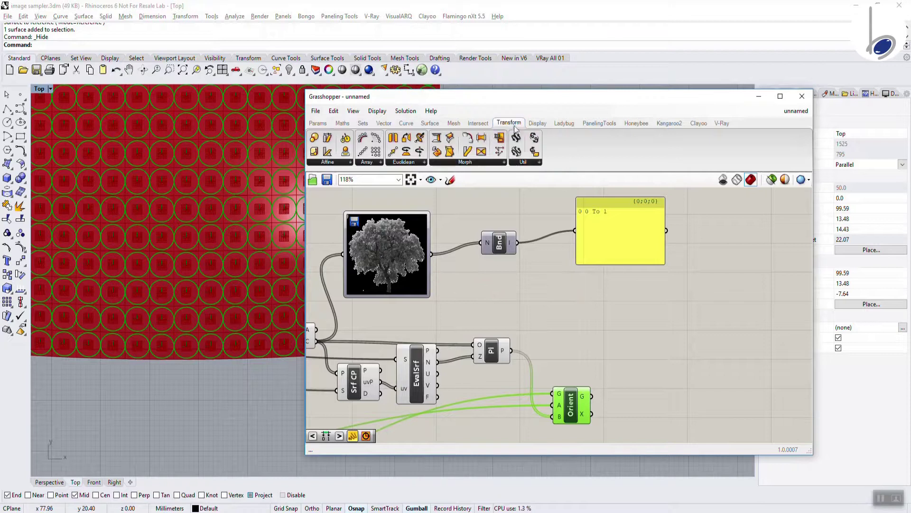
pyautogui.click(333, 164)
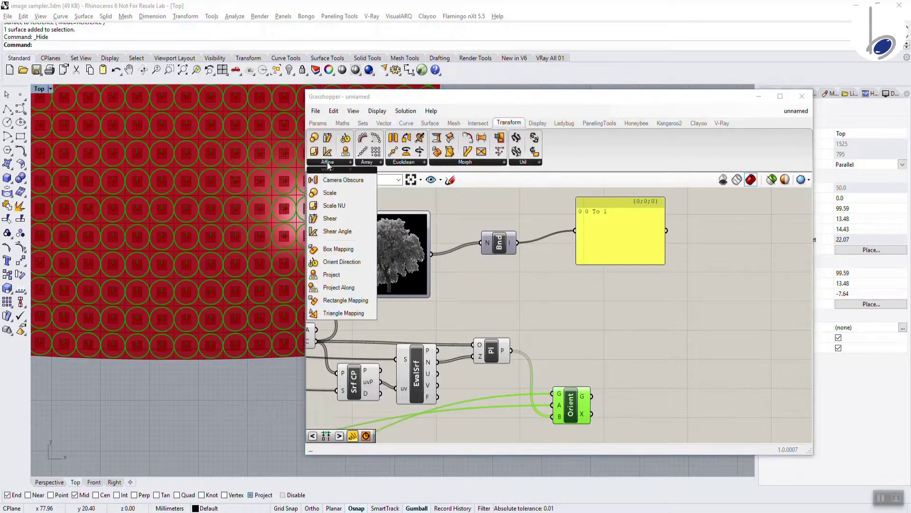
pyautogui.click(333, 206)
pyautogui.click(683, 336)
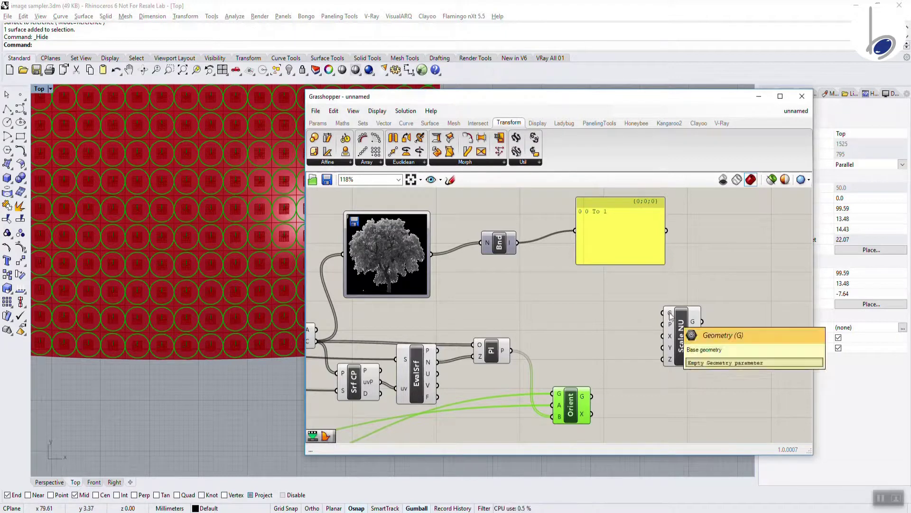
pyautogui.moveTo(590, 395); pyautogui.dragTo(663, 313)
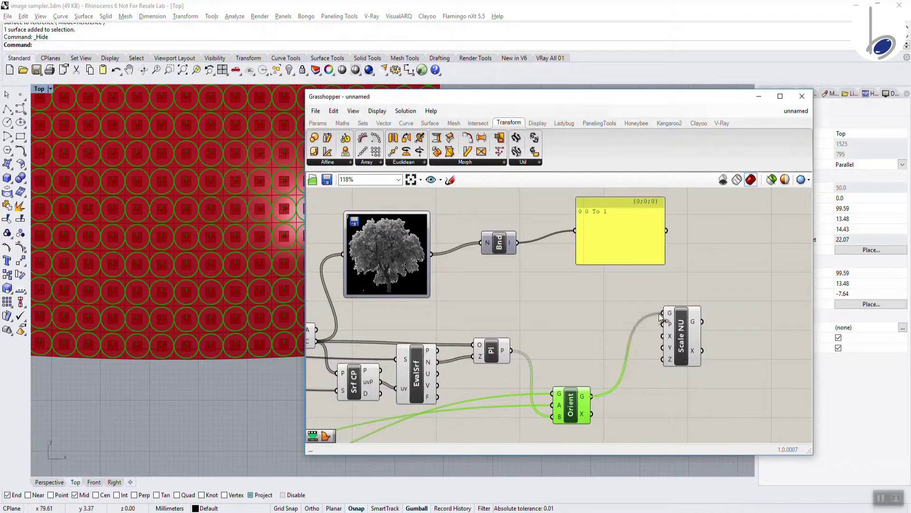
# Turn off the previews of Orient, Srf CP, EvalSrf and Pl.
pyautogui.rightClick(570, 404)
pyautogui.click(580, 422)
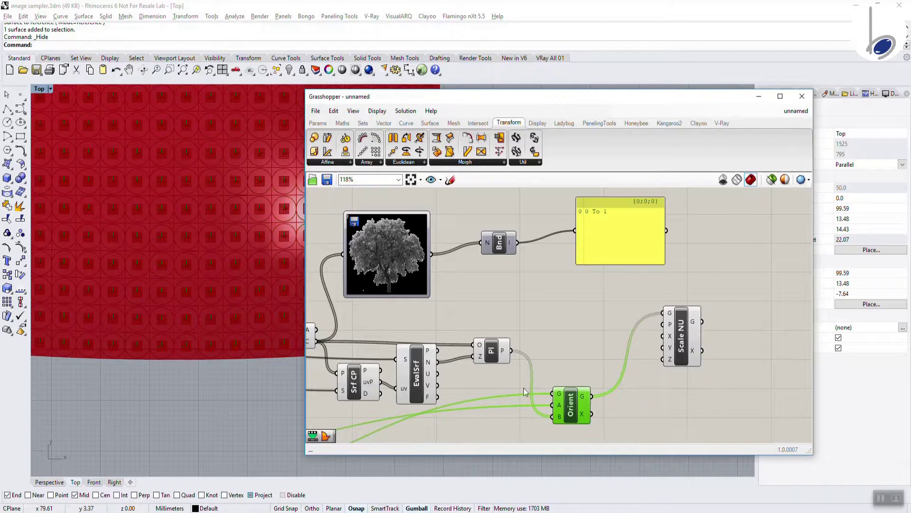
pyautogui.moveTo(515, 316); pyautogui.dragTo(293, 407)
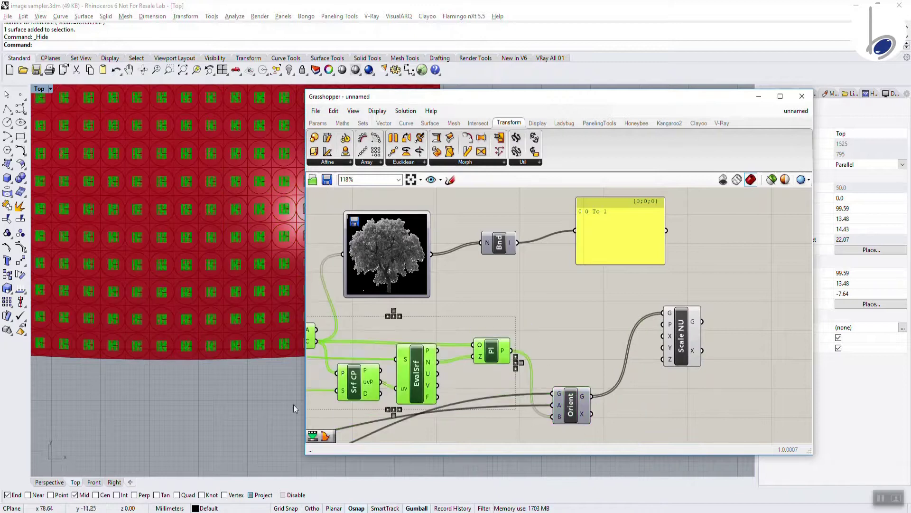
pyautogui.middleClick(411, 375)
pyautogui.click(439, 339)
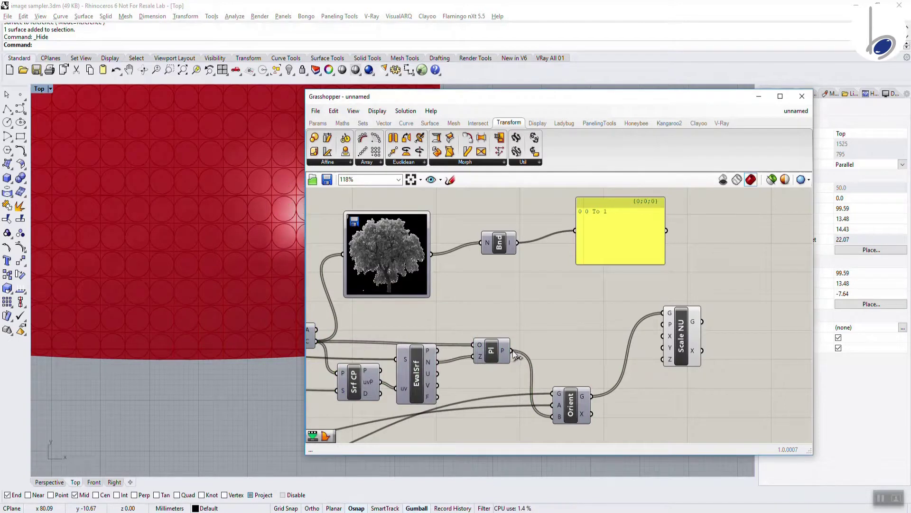
# Use the planes as Scale NU's base and the sampler values as its X and Y factors.
pyautogui.moveTo(510, 350); pyautogui.dragTo(667, 332)
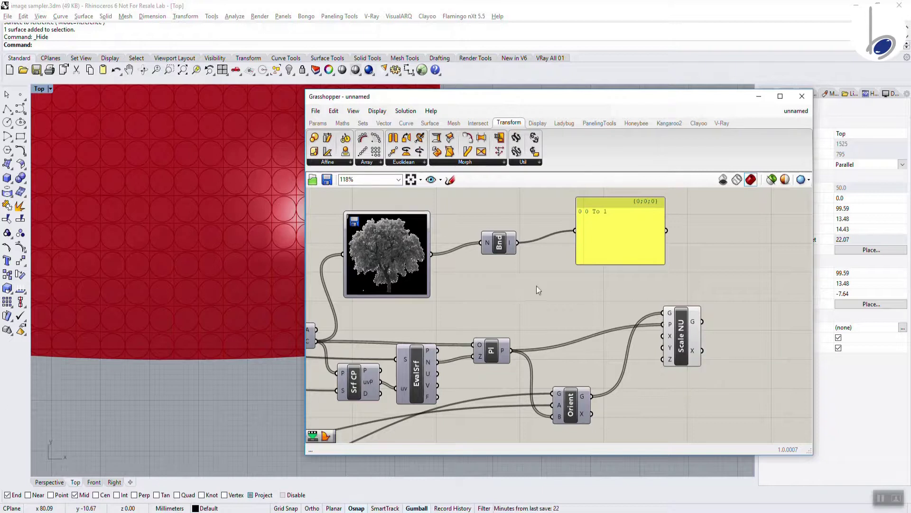
pyautogui.moveTo(432, 254)
pyautogui.mouseDown()
pyautogui.moveTo(626, 343)
pyautogui.moveTo(662, 336)
pyautogui.mouseUp()
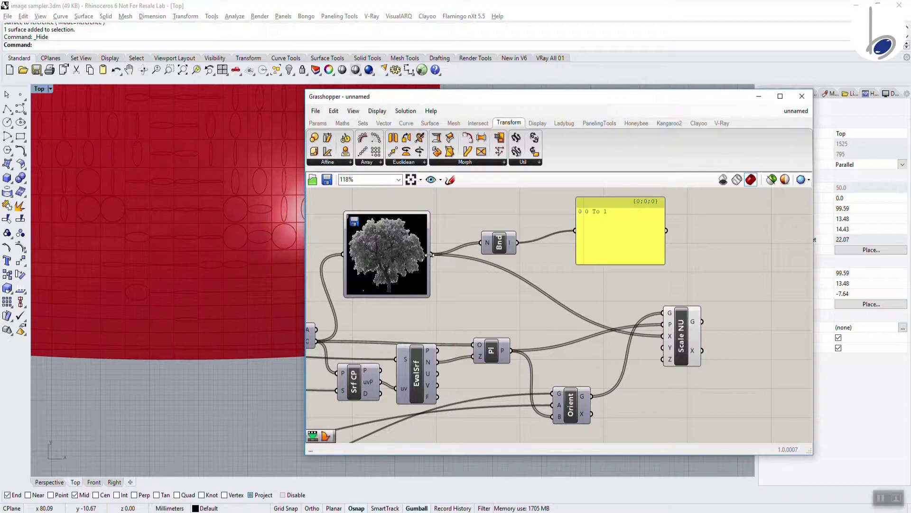
pyautogui.moveTo(431, 254); pyautogui.dragTo(663, 347)
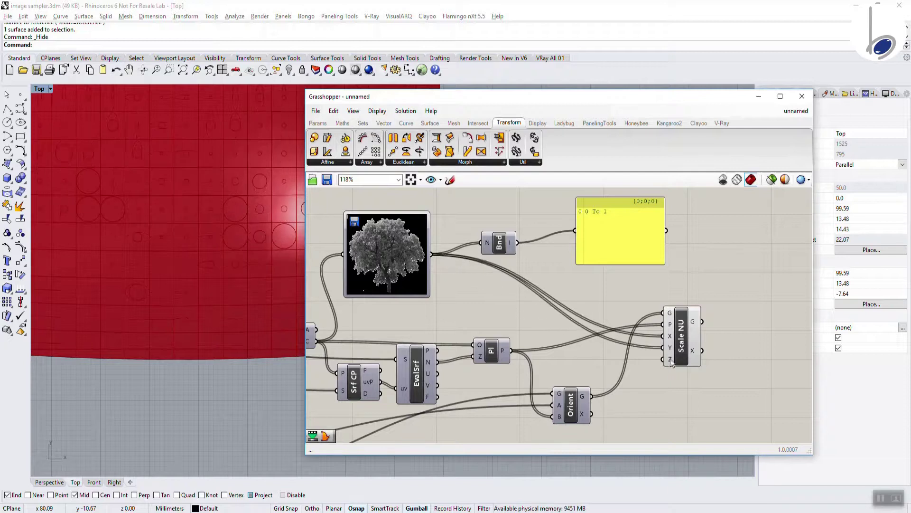
pyautogui.click(678, 351)
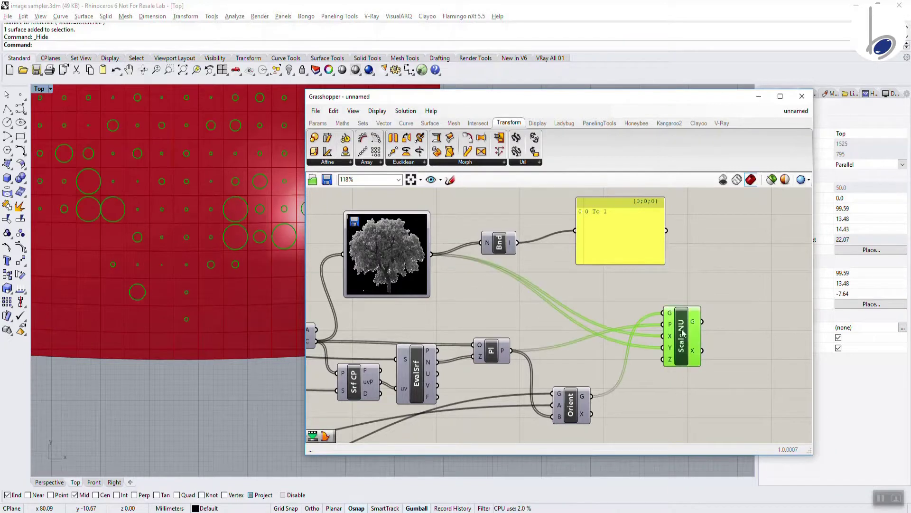
pyautogui.scroll(-5, 166, 260)
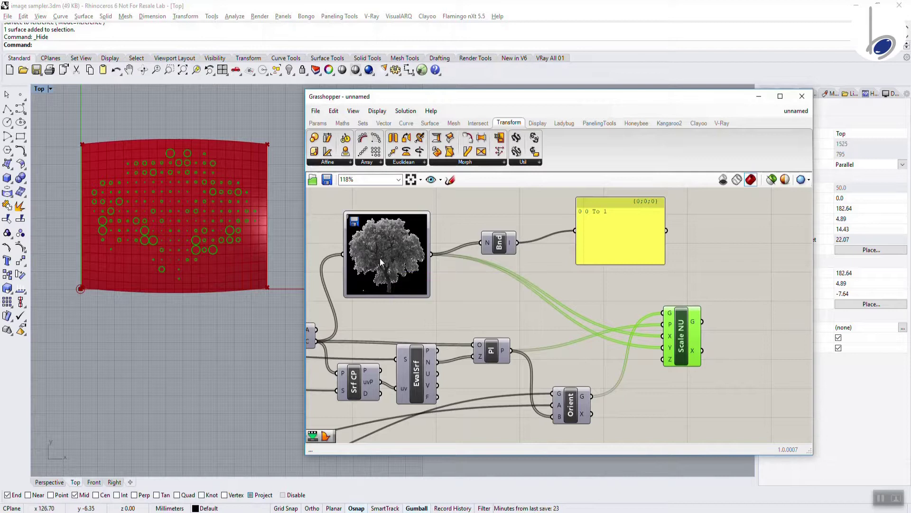
pyautogui.scroll(3, 256, 286)
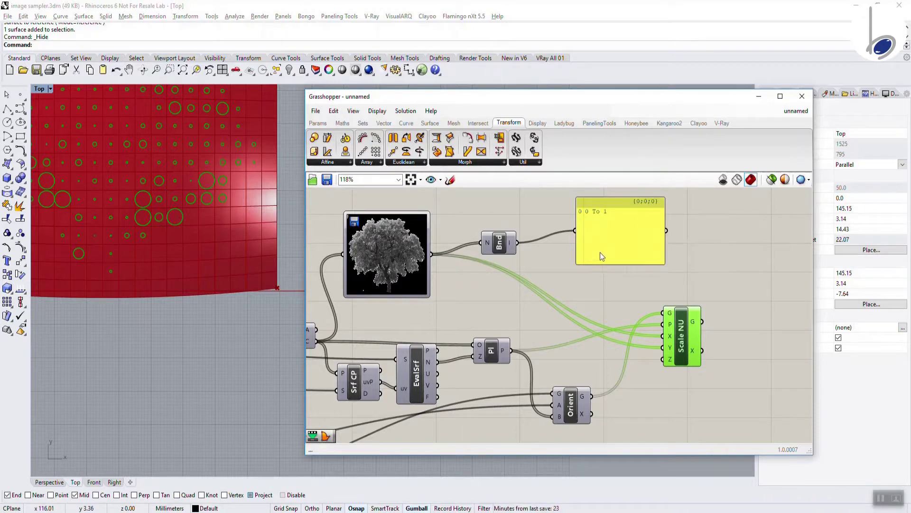
pyautogui.moveTo(602, 264); pyautogui.dragTo(604, 226)
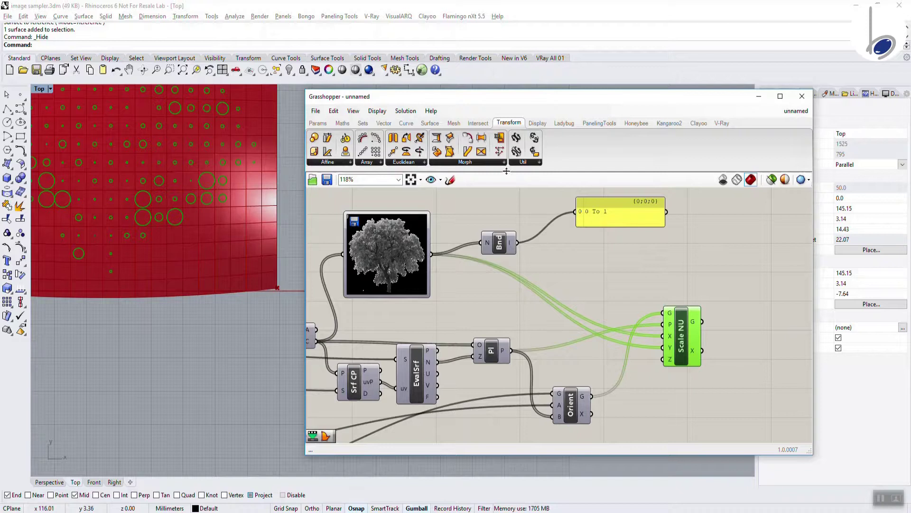
pyautogui.click(342, 123)
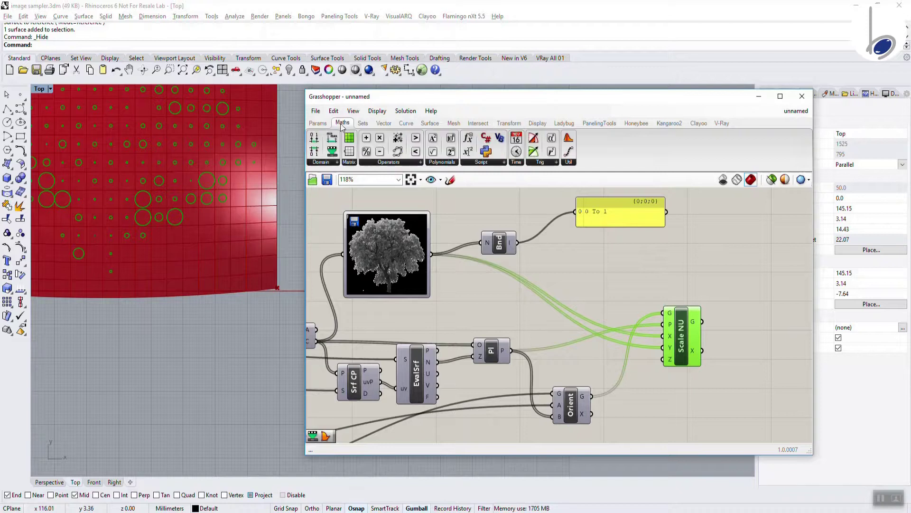
pyautogui.click(324, 163)
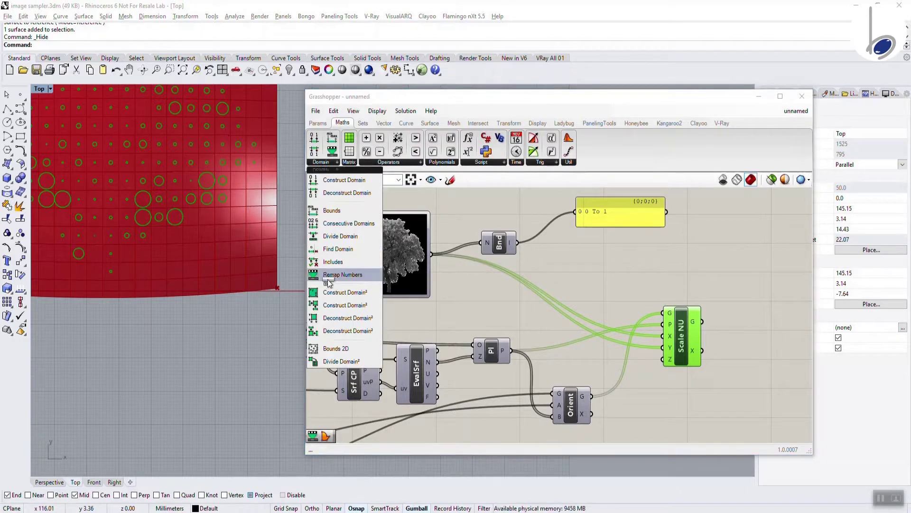
# Add a ReMap component taking the image values and their Bounds as source domain.
pyautogui.moveTo(328, 280); pyautogui.dragTo(504, 293)
pyautogui.moveTo(565, 284); pyautogui.dragTo(566, 287)
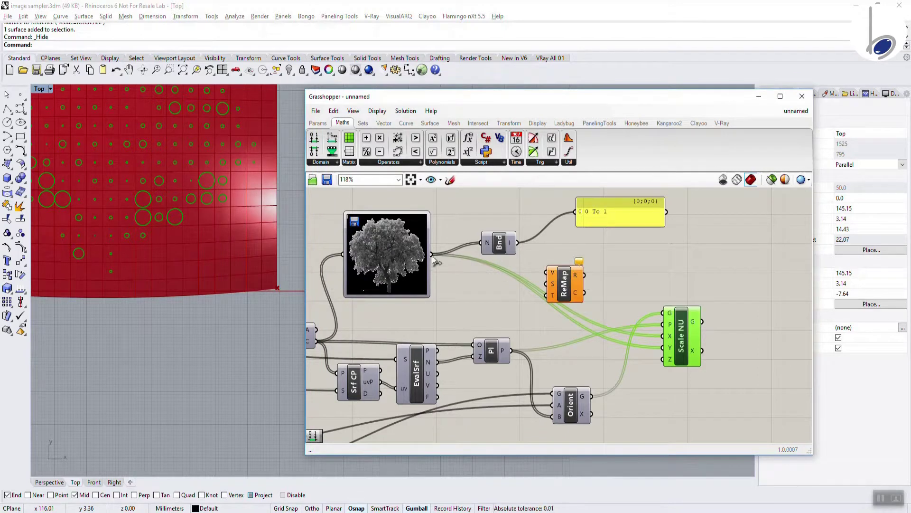
pyautogui.moveTo(432, 255); pyautogui.dragTo(546, 273)
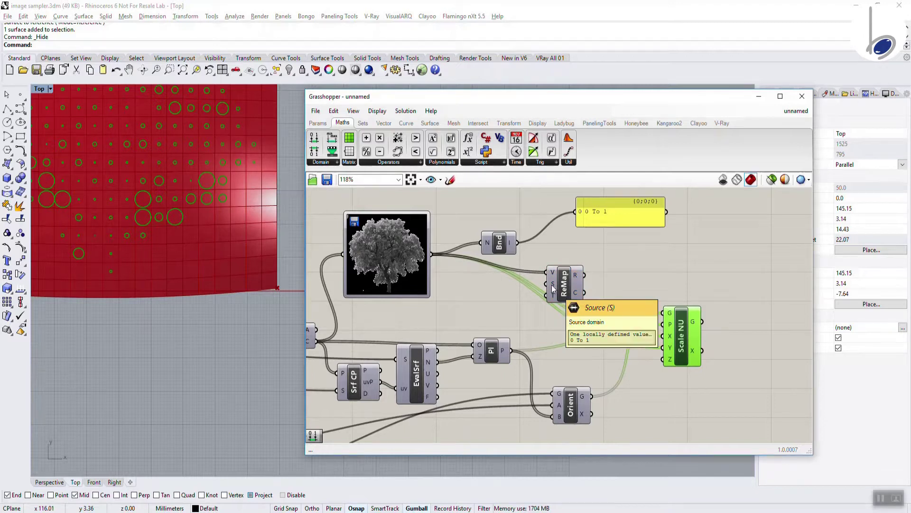
pyautogui.moveTo(520, 247); pyautogui.dragTo(592, 288)
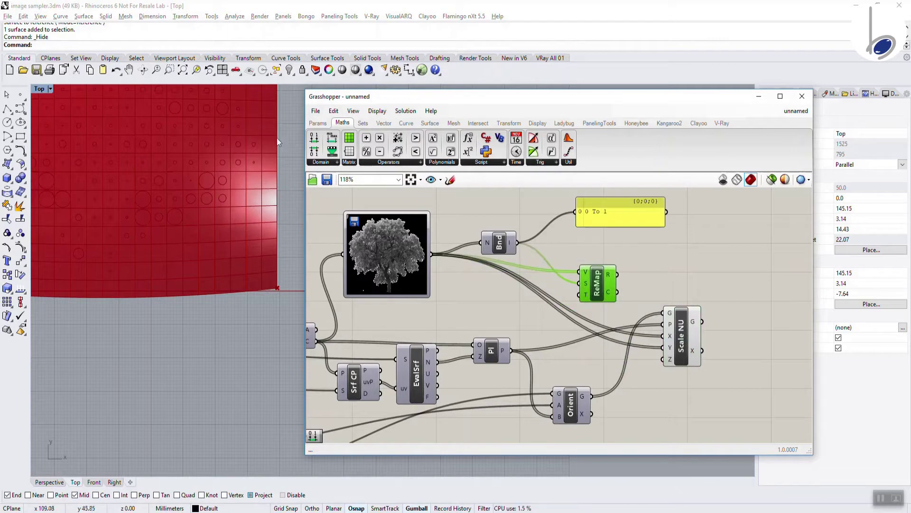
# Add a Construct Domain with A set to 0.2 and B set to 0.8.
pyautogui.click(317, 164)
pyautogui.moveTo(340, 189); pyautogui.dragTo(525, 304)
pyautogui.rightClick(514, 293)
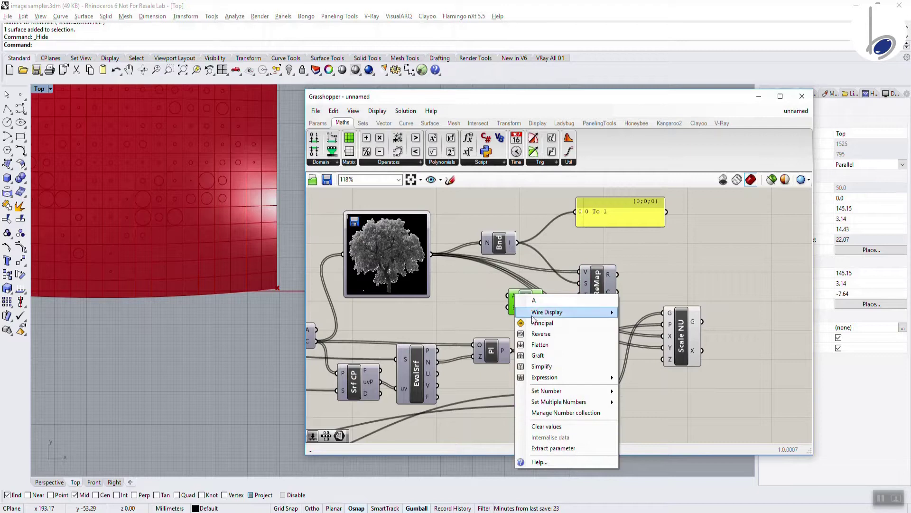
pyautogui.hotkey('ctrl', 'a')
pyautogui.write('0.2')
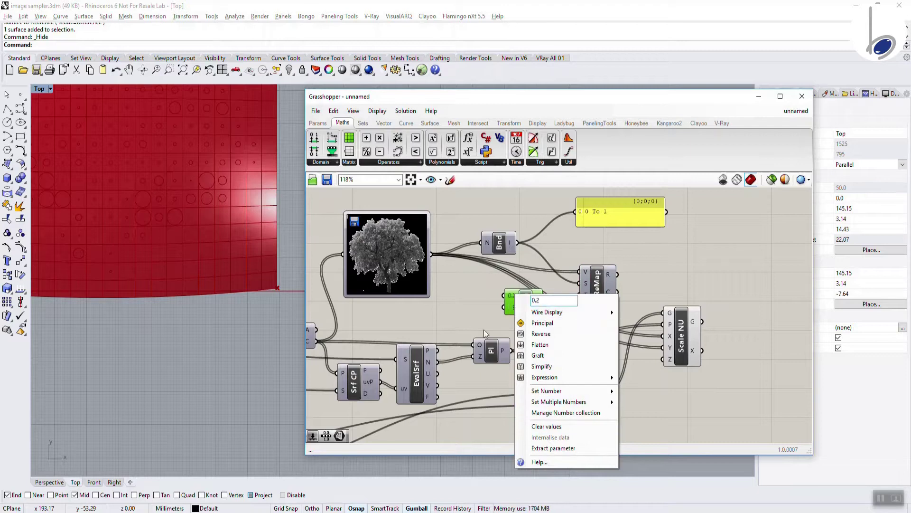
pyautogui.moveTo(535, 392)
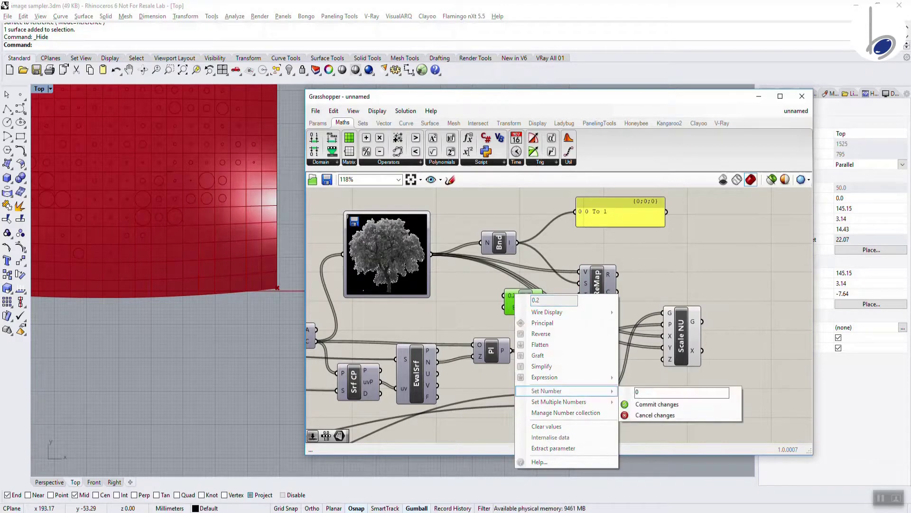
pyautogui.click(645, 415)
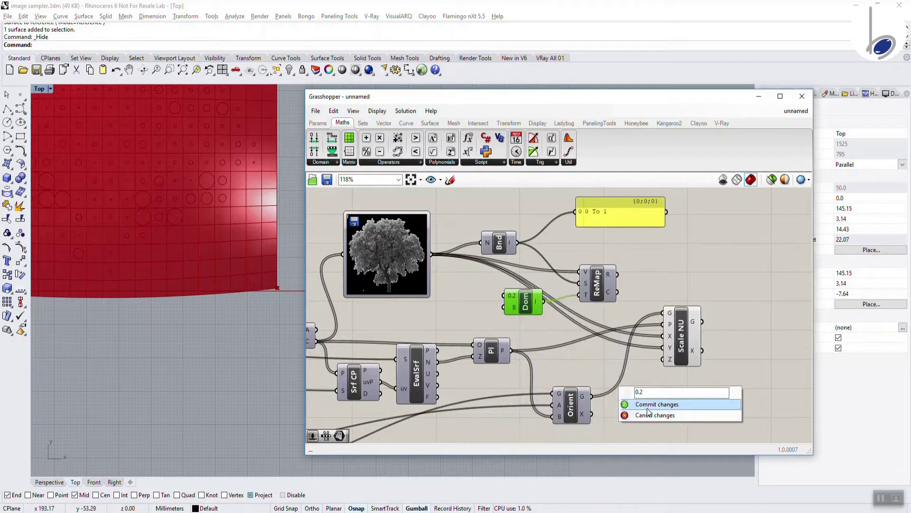
pyautogui.rightClick(513, 306)
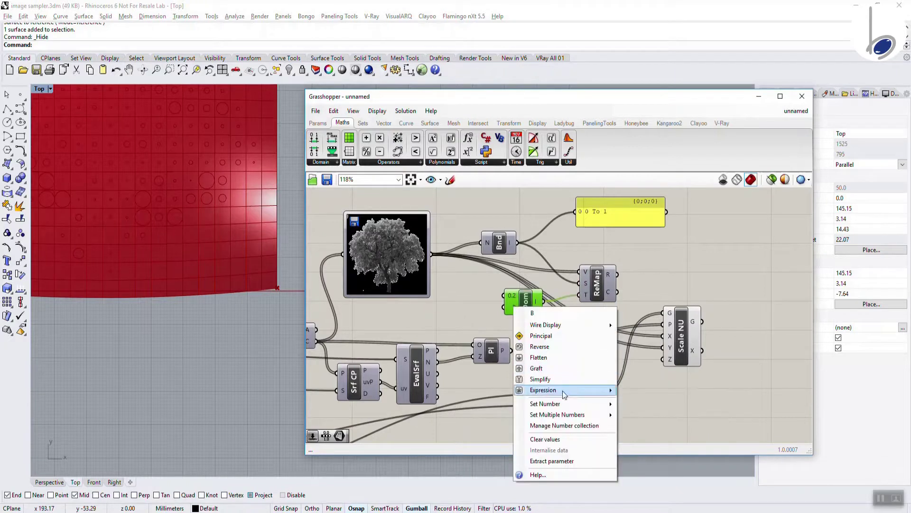
pyautogui.moveTo(564, 410)
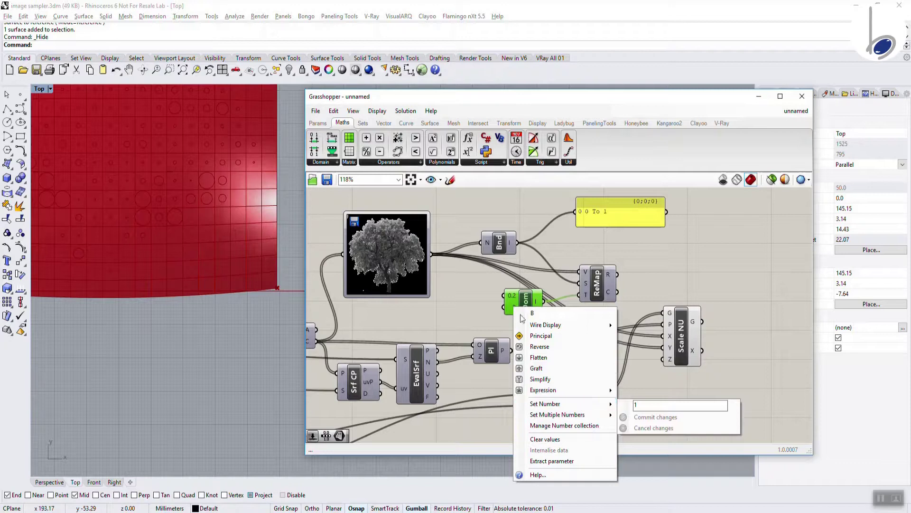
pyautogui.write('0.8')
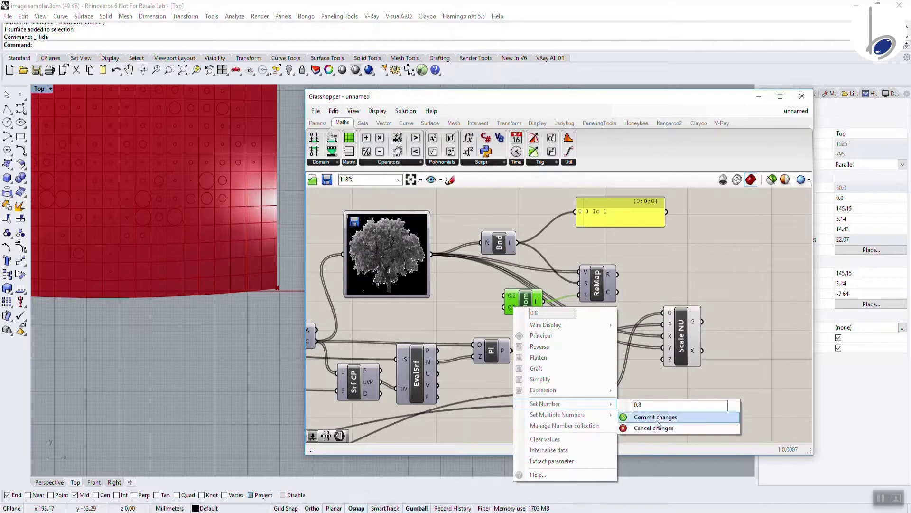
pyautogui.click(654, 416)
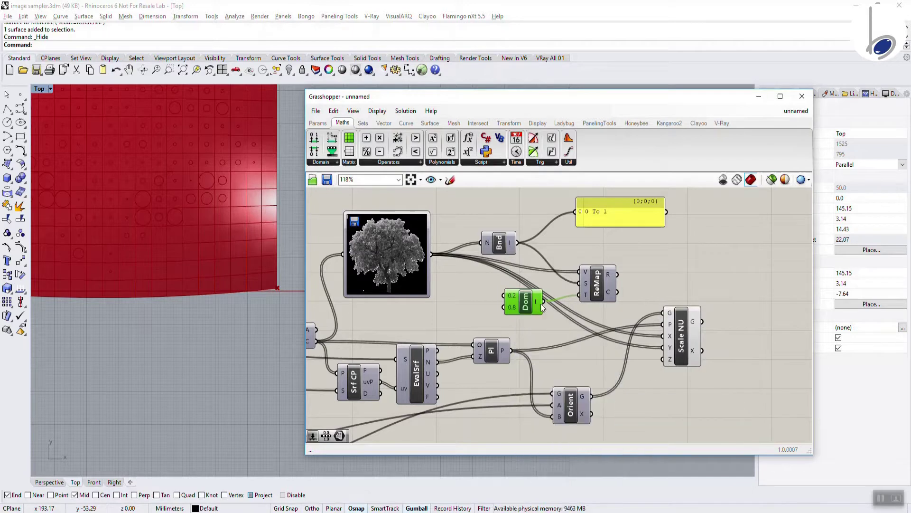
pyautogui.moveTo(525, 303); pyautogui.dragTo(514, 297)
# Wire ReMap's R output into Scale NU's X and Y factors and preview the resized circles.
pyautogui.click(596, 295)
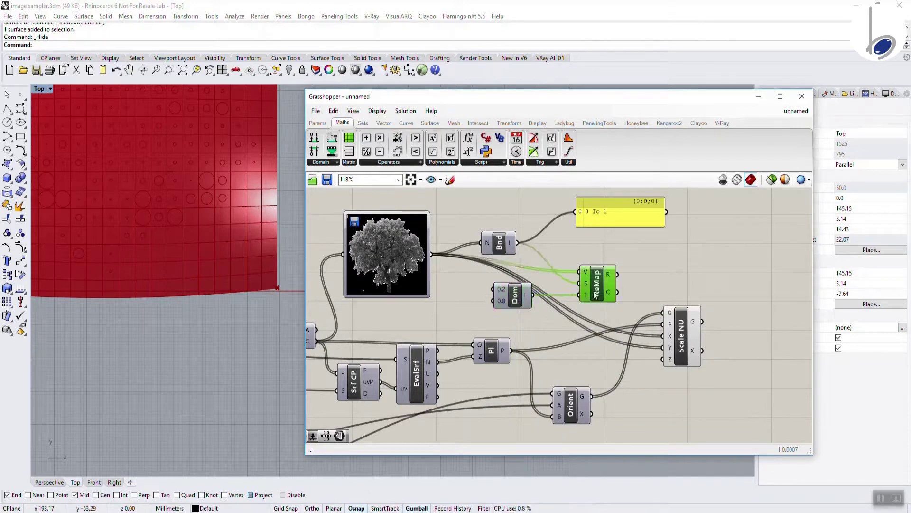
pyautogui.moveTo(596, 295); pyautogui.dragTo(663, 336)
pyautogui.moveTo(607, 284); pyautogui.dragTo(663, 347)
pyautogui.click(183, 257)
pyautogui.scroll(-3, 170, 294)
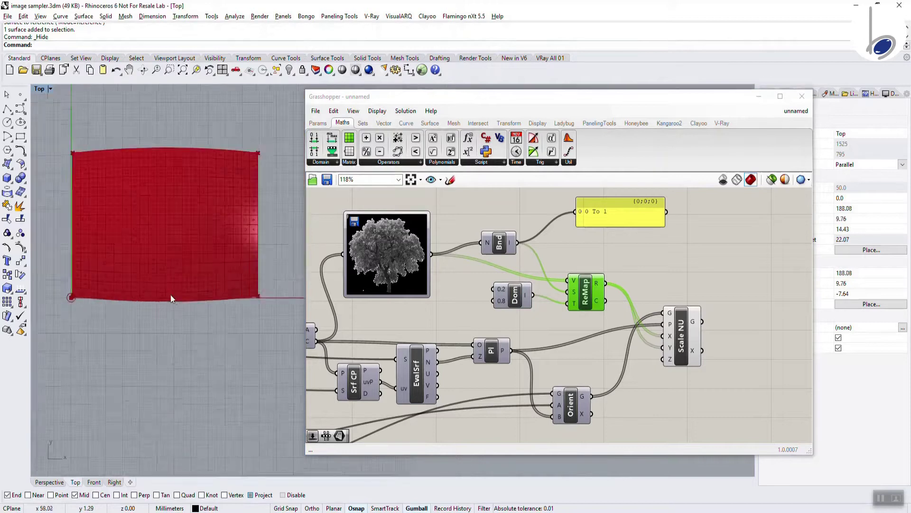
pyautogui.click(682, 337)
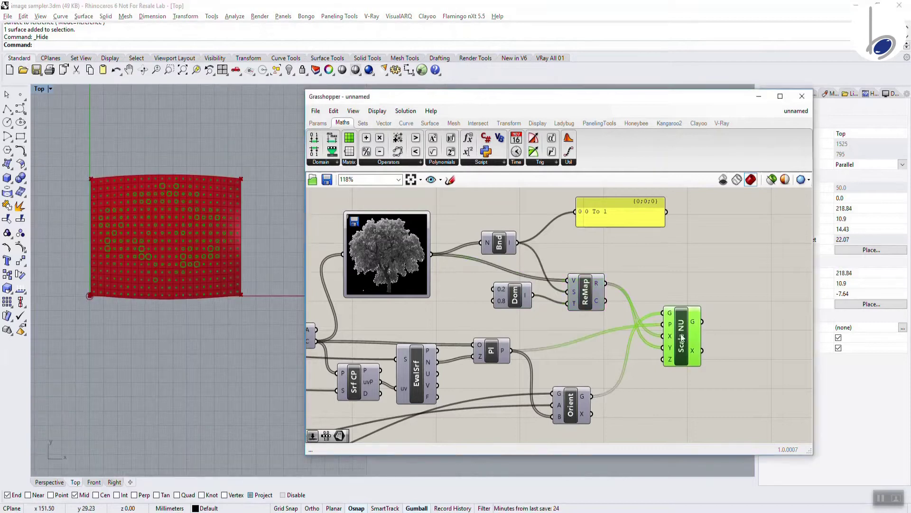
pyautogui.scroll(2, 240, 292)
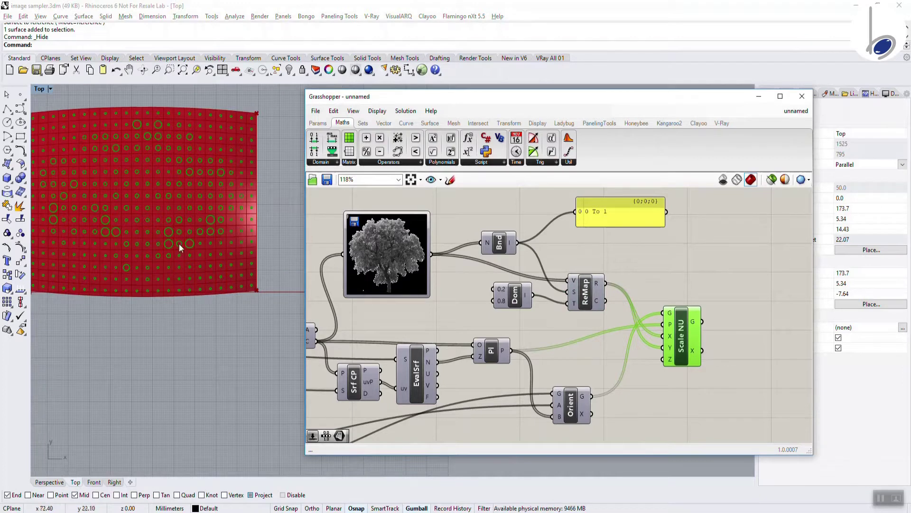
# Switch the Image Sampler's settings to sample the full colour channel.
pyautogui.rightClick(389, 251)
pyautogui.moveTo(167, 252); pyautogui.dragTo(189, 337, button='right')
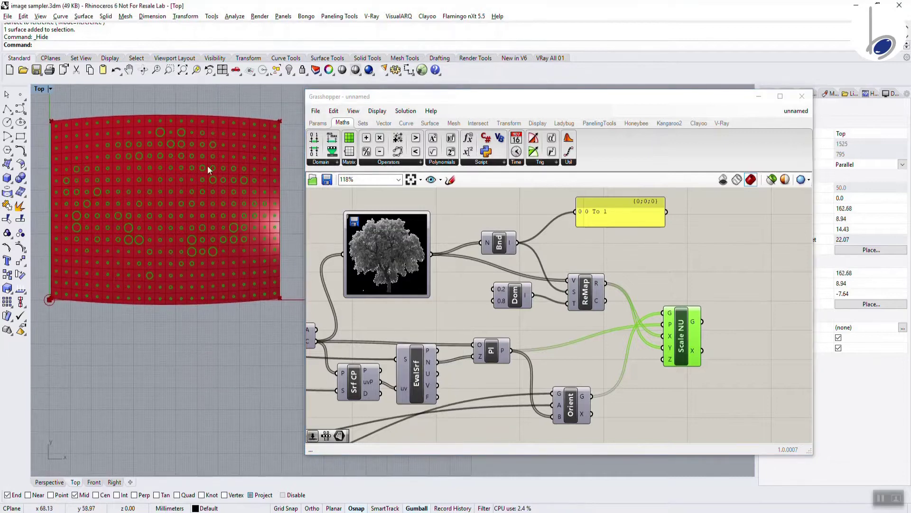
pyautogui.rightClick(383, 249)
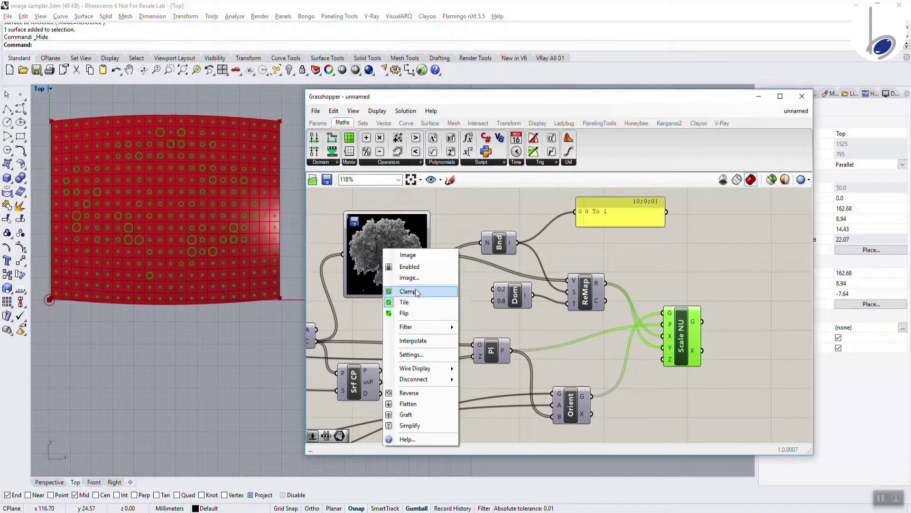
pyautogui.click(417, 355)
pyautogui.moveTo(502, 276); pyautogui.dragTo(638, 195)
pyautogui.click(603, 250)
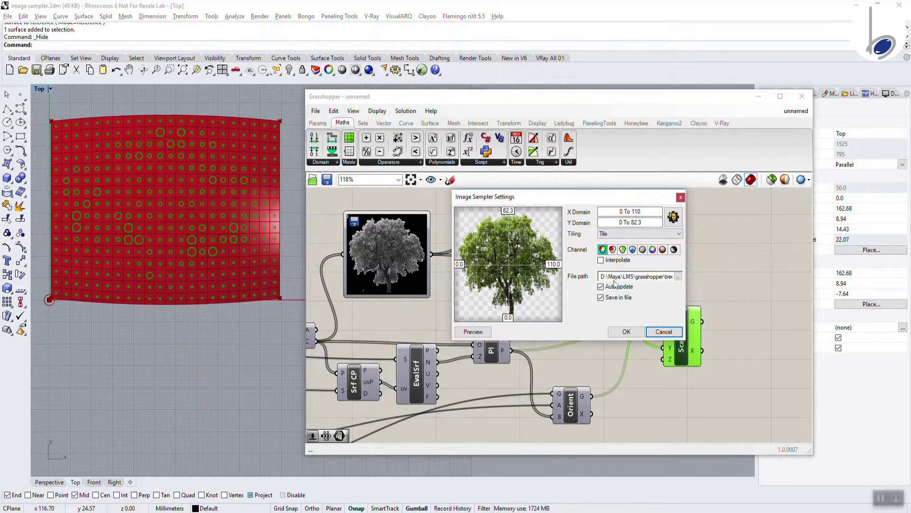
pyautogui.click(626, 331)
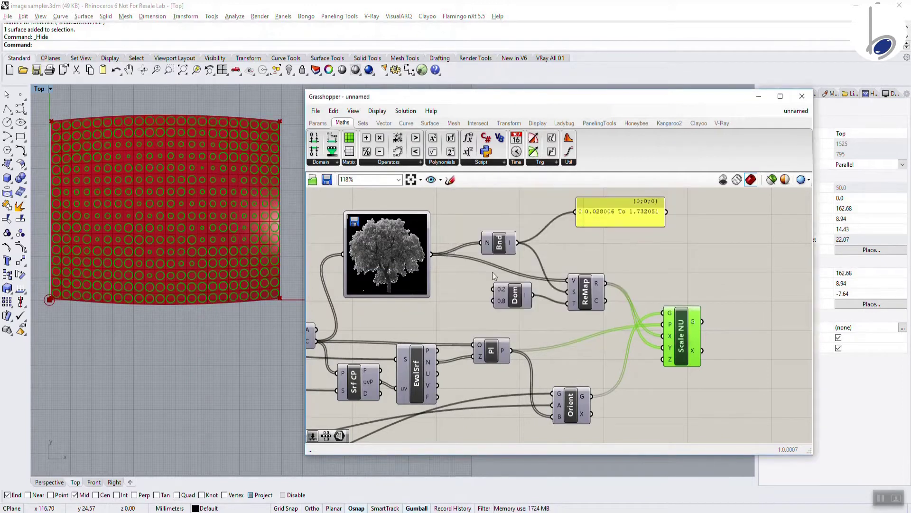
# Try the Image Sampler's Red, Green and Blue filters in turn.
pyautogui.rightClick(398, 261)
pyautogui.moveTo(443, 337)
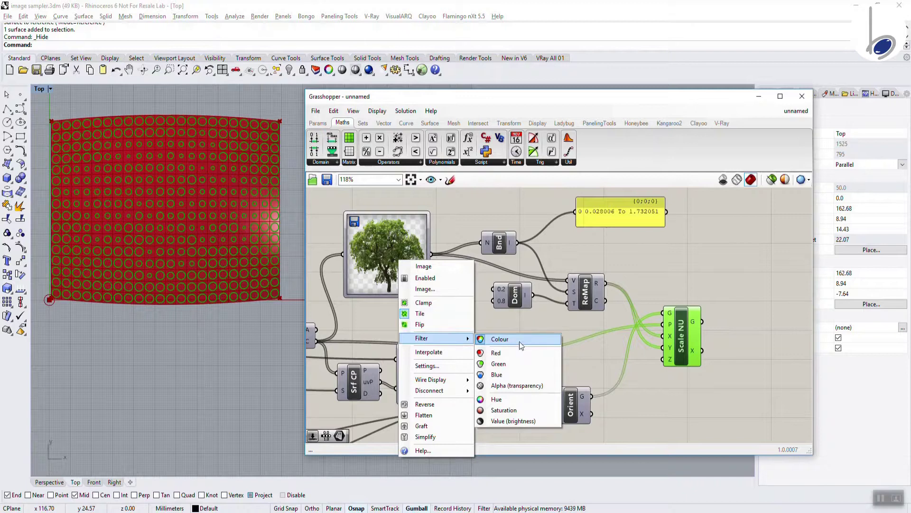
pyautogui.click(517, 355)
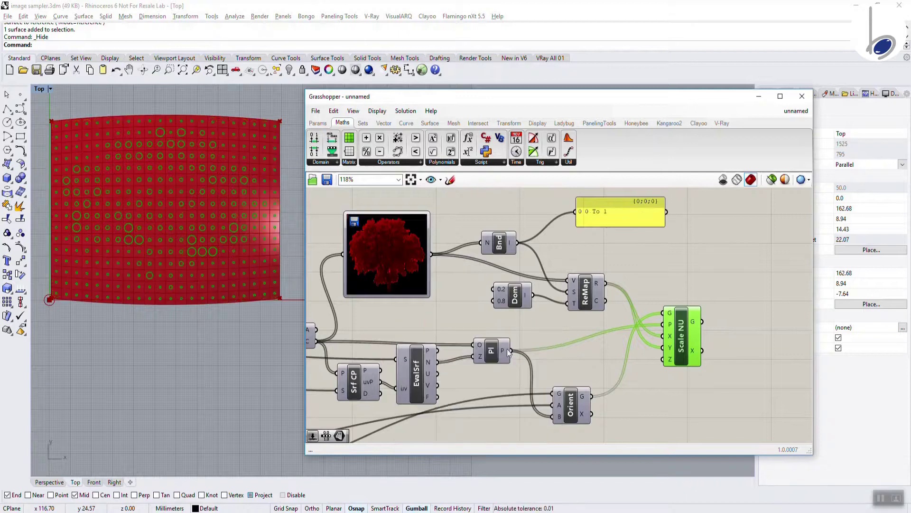
pyautogui.rightClick(396, 256)
pyautogui.moveTo(430, 335)
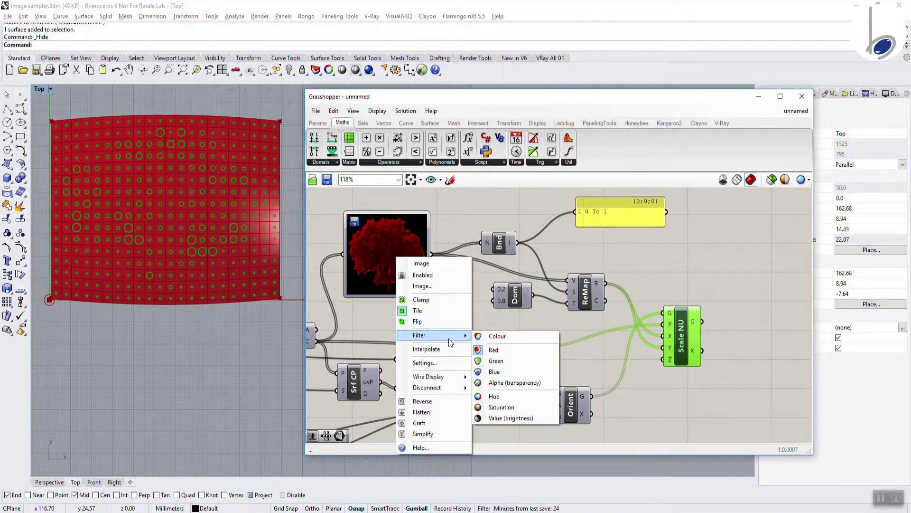
pyautogui.click(499, 360)
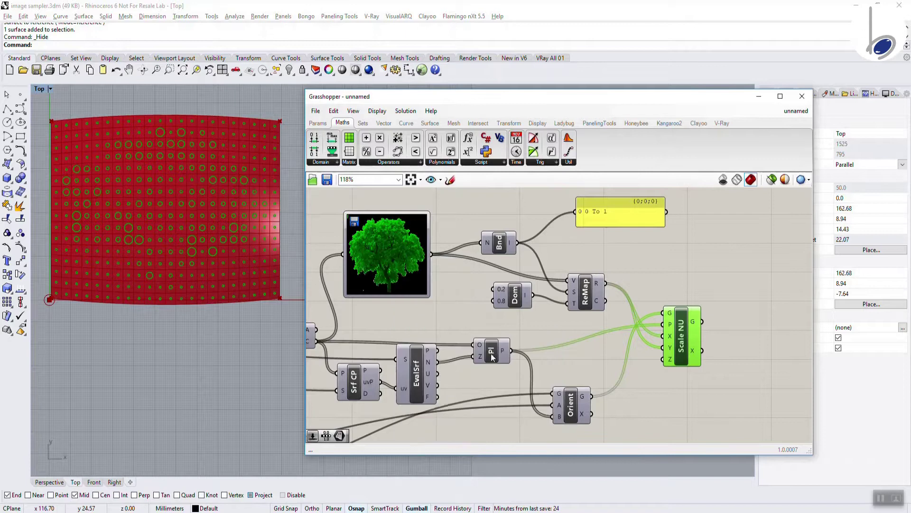
pyautogui.rightClick(403, 269)
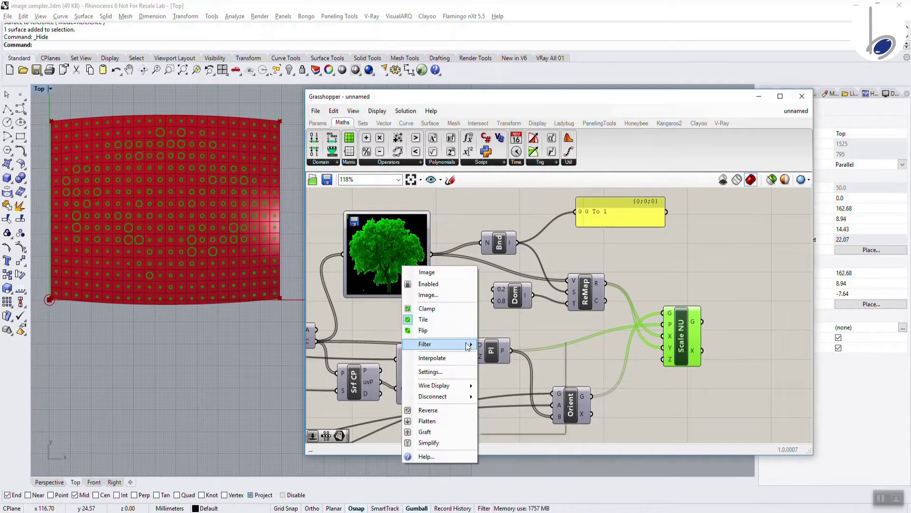
pyautogui.moveTo(468, 344)
pyautogui.click(499, 380)
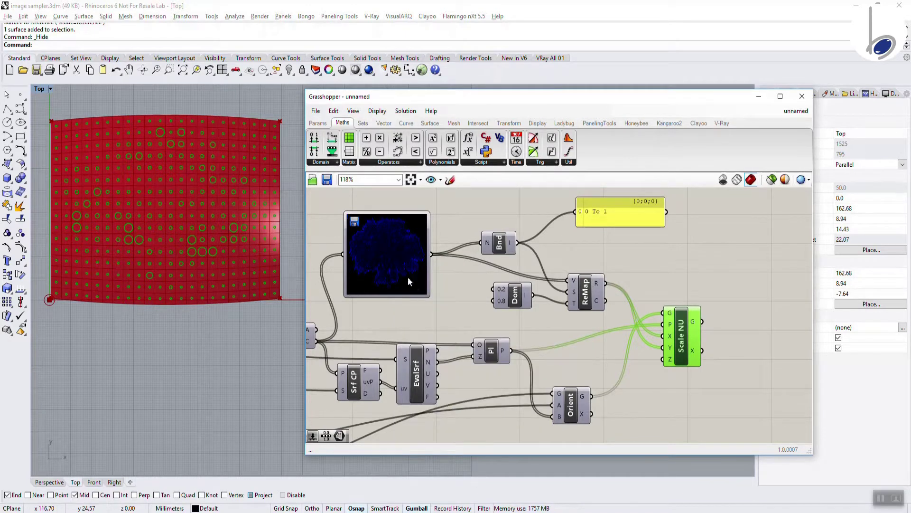
# Try the Image Sampler's Hue and Saturation filters.
pyautogui.rightClick(397, 266)
pyautogui.moveTo(445, 347)
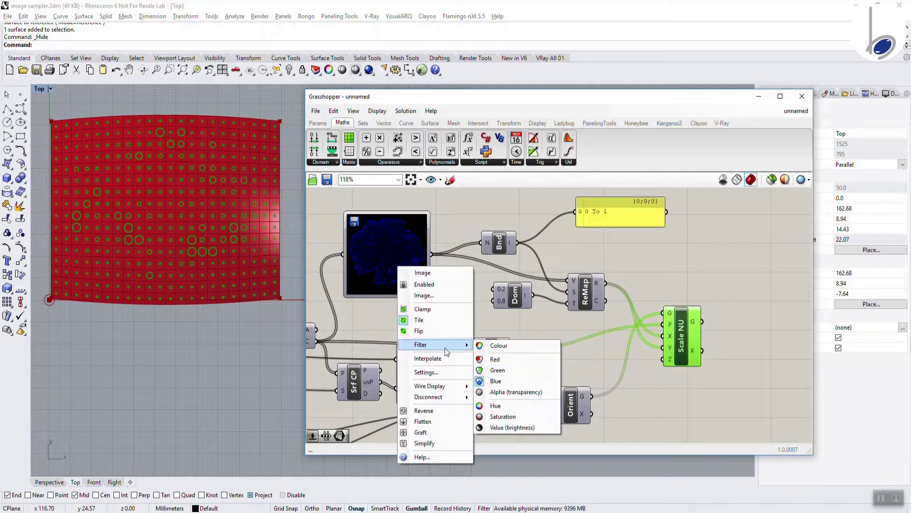
pyautogui.click(514, 405)
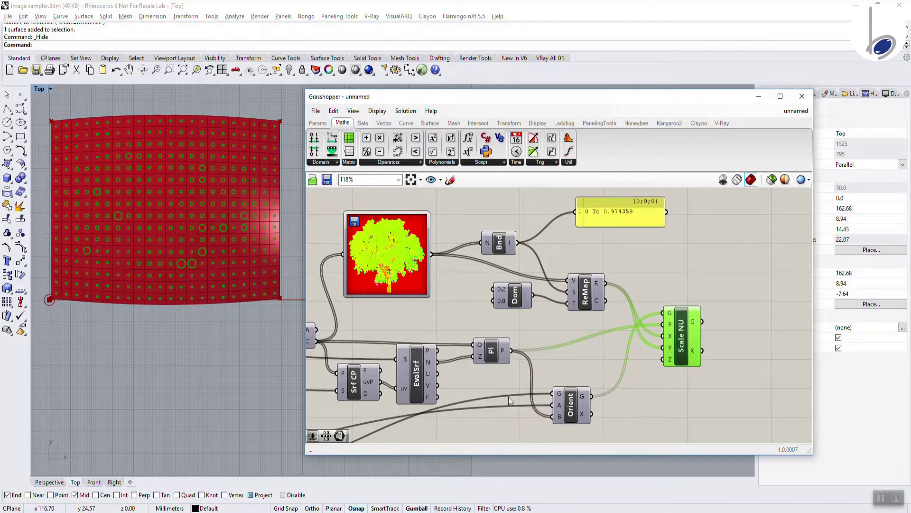
pyautogui.rightClick(398, 272)
pyautogui.moveTo(458, 347)
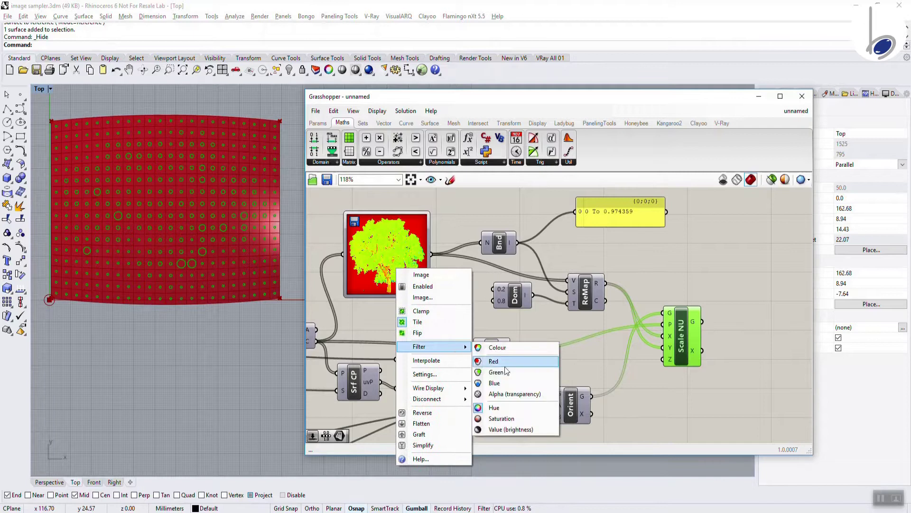
pyautogui.click(502, 418)
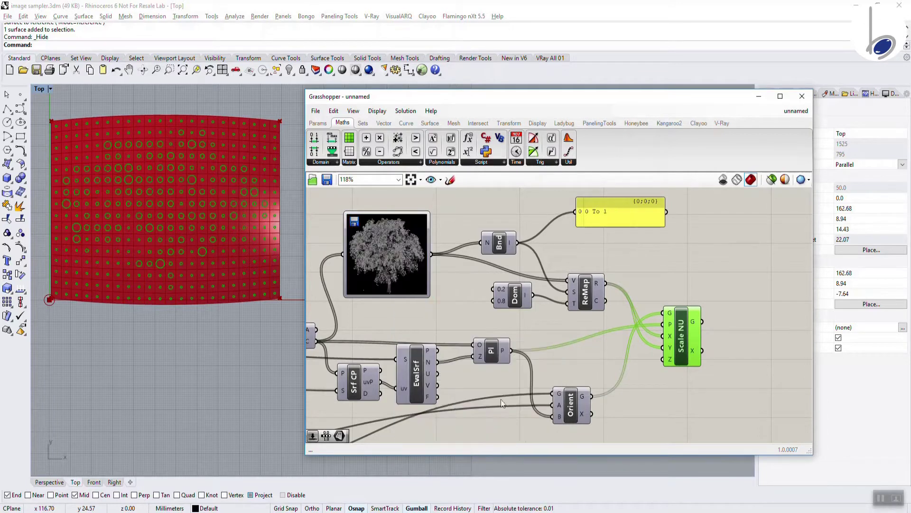
pyautogui.rightClick(401, 264)
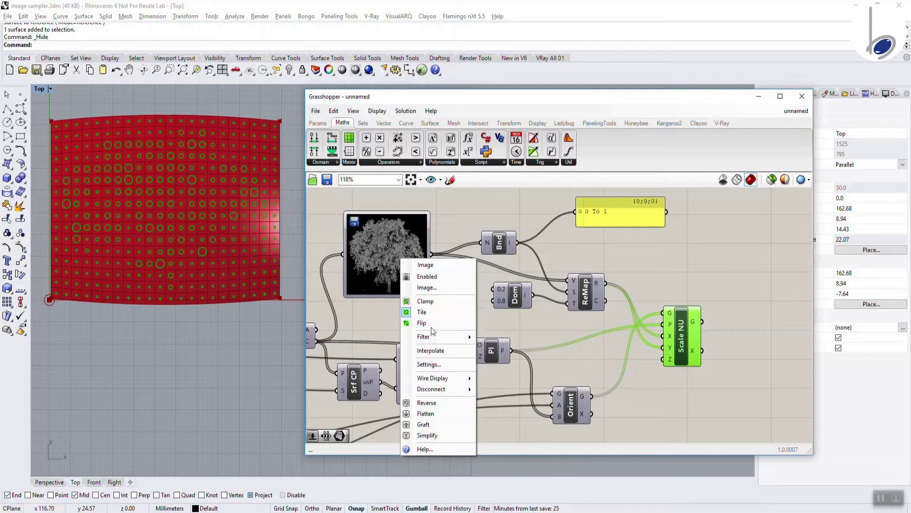
# Set the Image Sampler filter to Value to sample brightness.
pyautogui.click(510, 420)
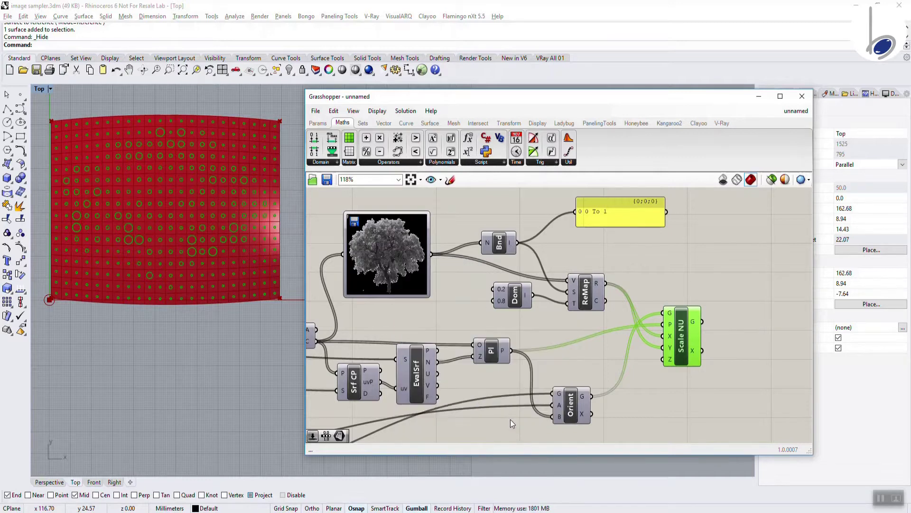
pyautogui.moveTo(182, 240); pyautogui.dragTo(199, 220, button='right')
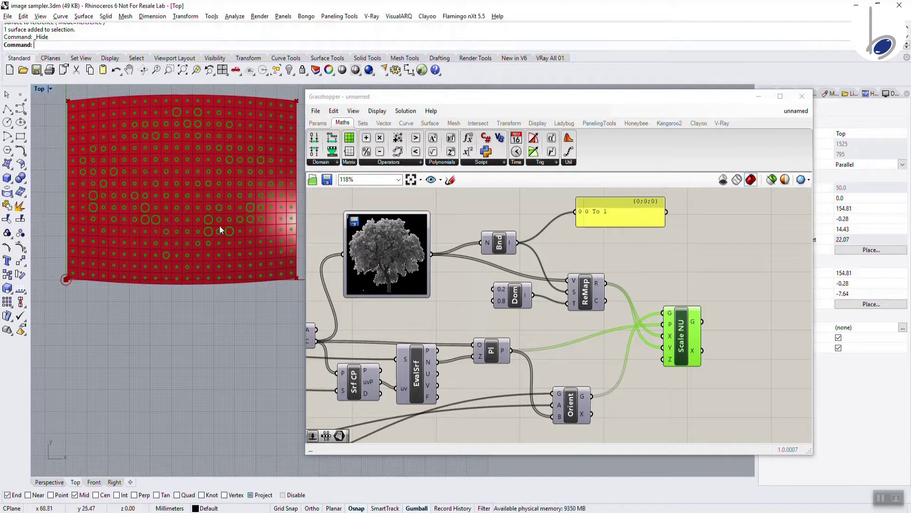
pyautogui.moveTo(370, 271); pyautogui.dragTo(426, 252, button='right')
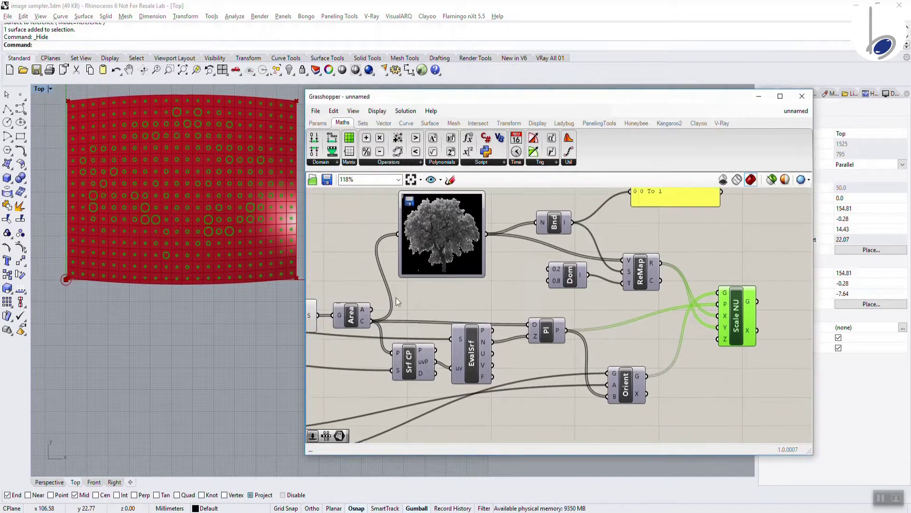
pyautogui.scroll(-2, 395, 297)
pyautogui.moveTo(396, 298); pyautogui.dragTo(628, 279, button='right')
pyautogui.scroll(-2, 451, 338)
pyautogui.moveTo(451, 338); pyautogui.dragTo(616, 317, button='right')
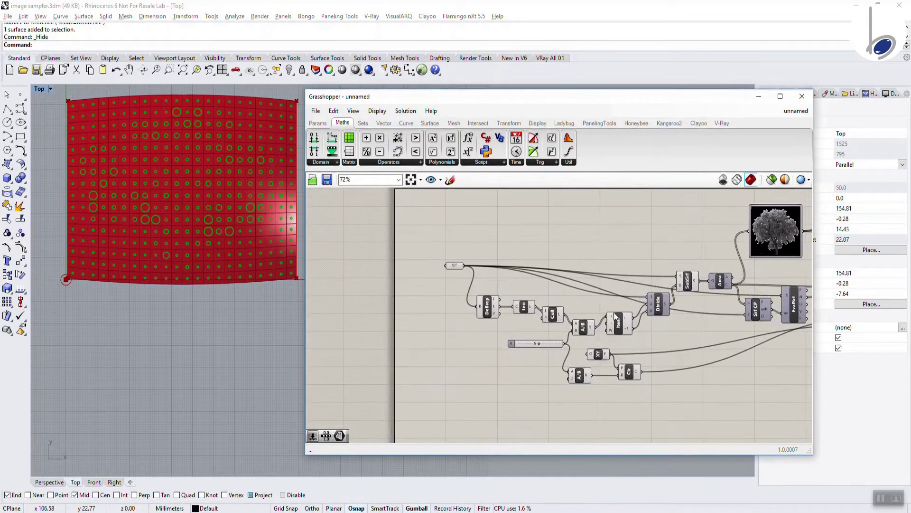
pyautogui.scroll(5, 533, 349)
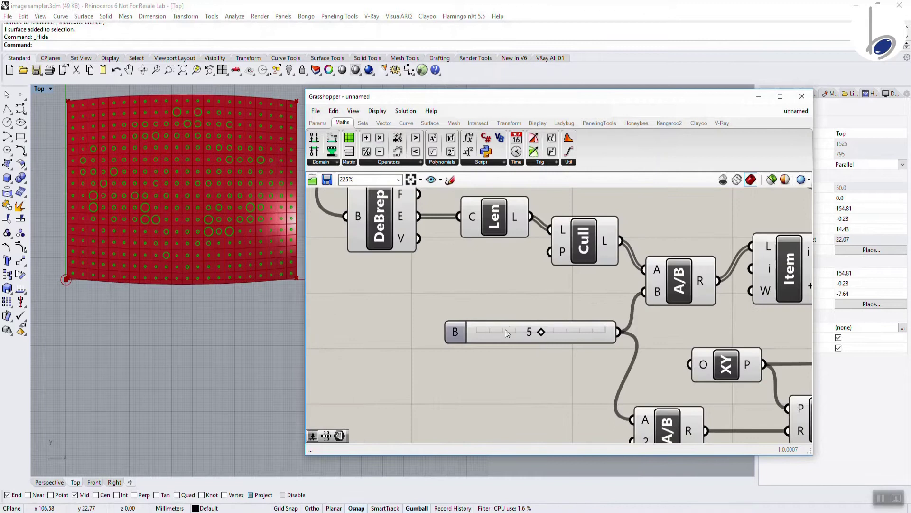
# Lower slider B from 5 to 1, then set it to 2.
pyautogui.doubleClick(505, 328)
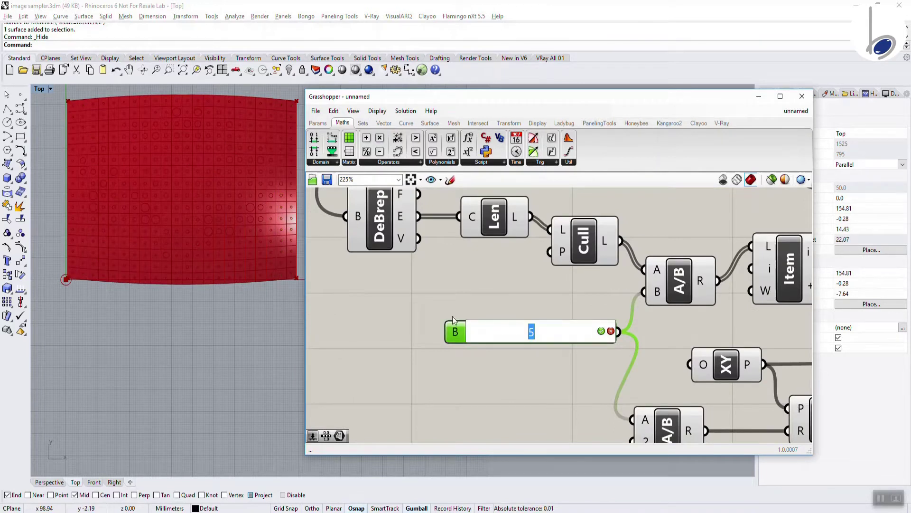
pyautogui.write('1')
pyautogui.press('Return')
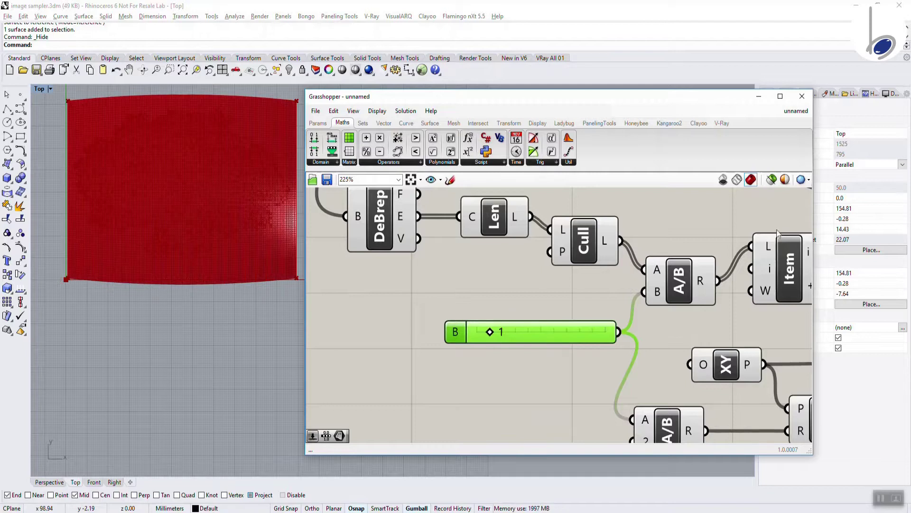
pyautogui.moveTo(681, 235); pyautogui.dragTo(348, 230, button='right')
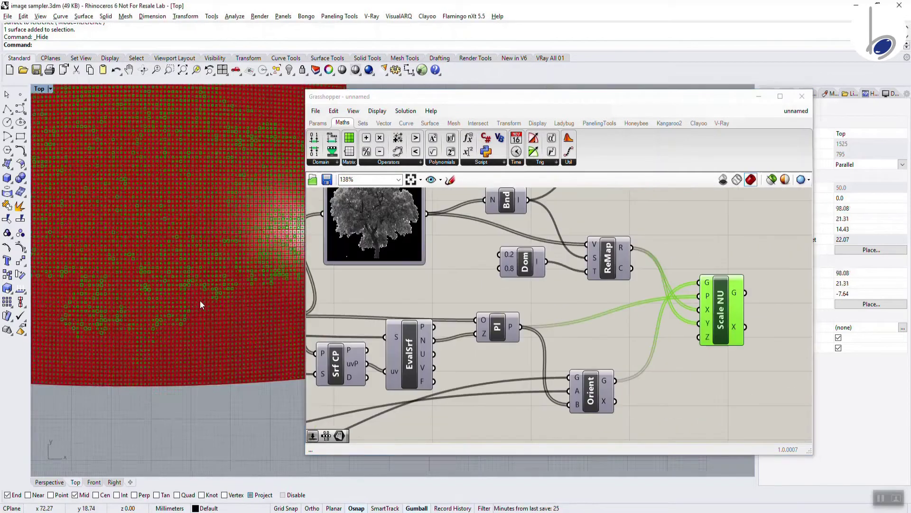
pyautogui.scroll(-3, 200, 300)
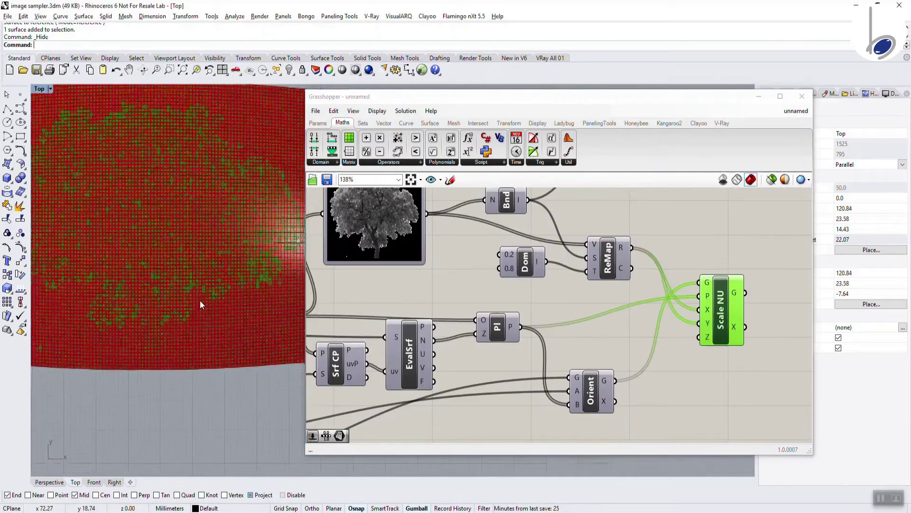
pyautogui.moveTo(310, 332); pyautogui.dragTo(739, 283, button='right')
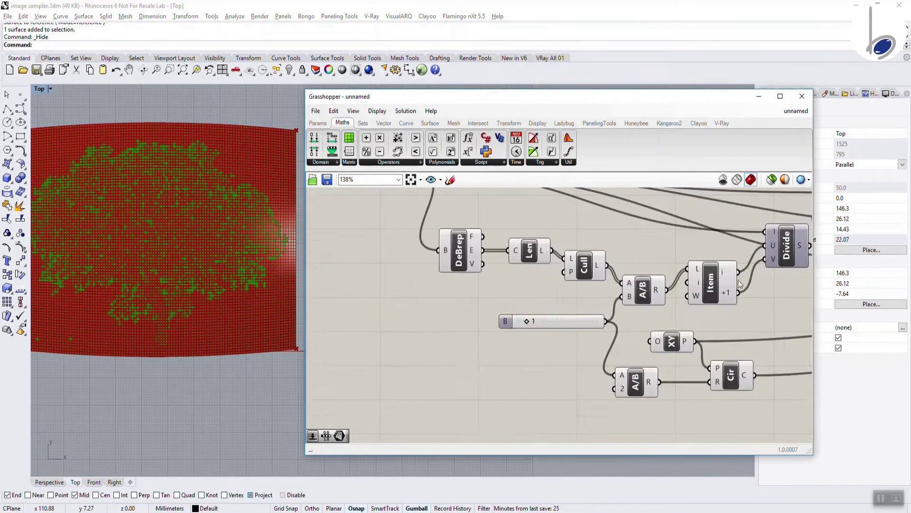
pyautogui.click(561, 320)
pyautogui.doubleClick(561, 321)
pyautogui.write('2')
pyautogui.press('Return')
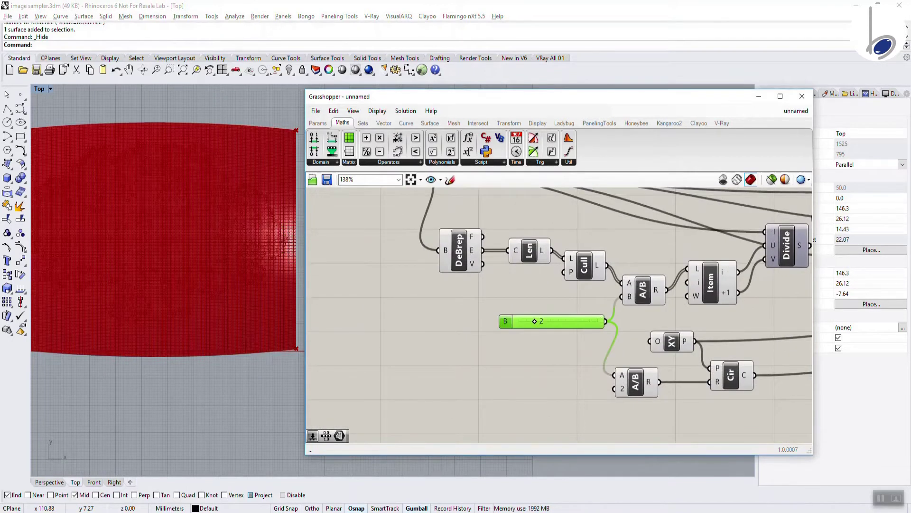
# Select the Scale NU component to preview the denser circle grid.
pyautogui.moveTo(618, 261); pyautogui.dragTo(423, 304, button='right')
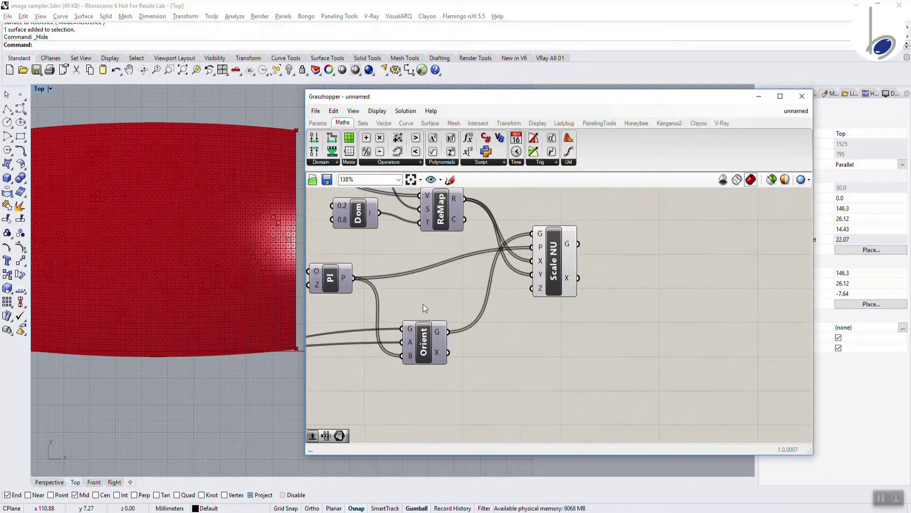
pyautogui.click(556, 252)
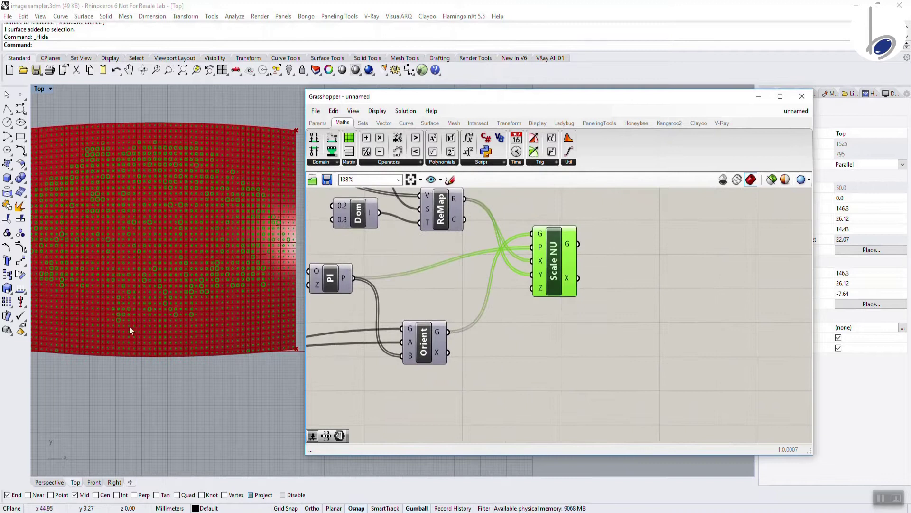
pyautogui.moveTo(129, 325); pyautogui.dragTo(164, 326, button='right')
# Review the Image Sampler's X and Y domains, keeping them unchanged.
pyautogui.scroll(-1, 166, 320)
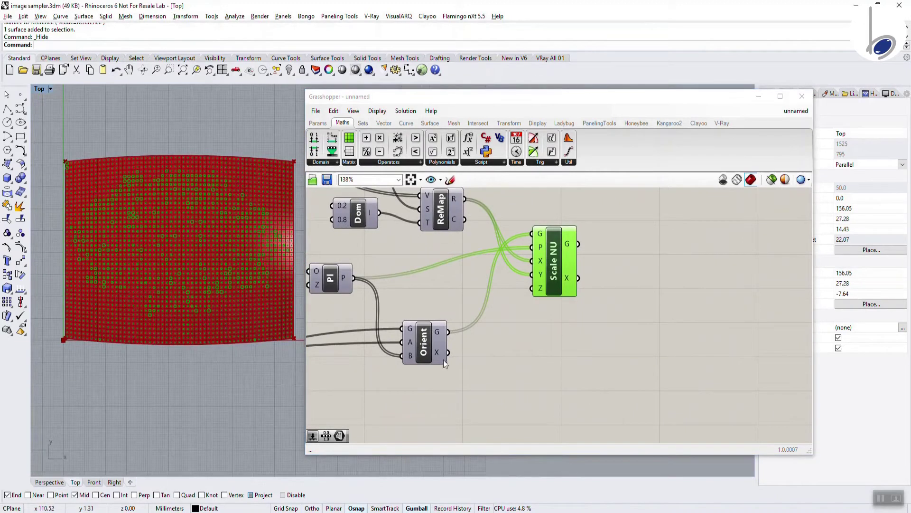
pyautogui.moveTo(434, 333); pyautogui.dragTo(544, 348, button='right')
pyautogui.moveTo(342, 238); pyautogui.dragTo(473, 290, button='right')
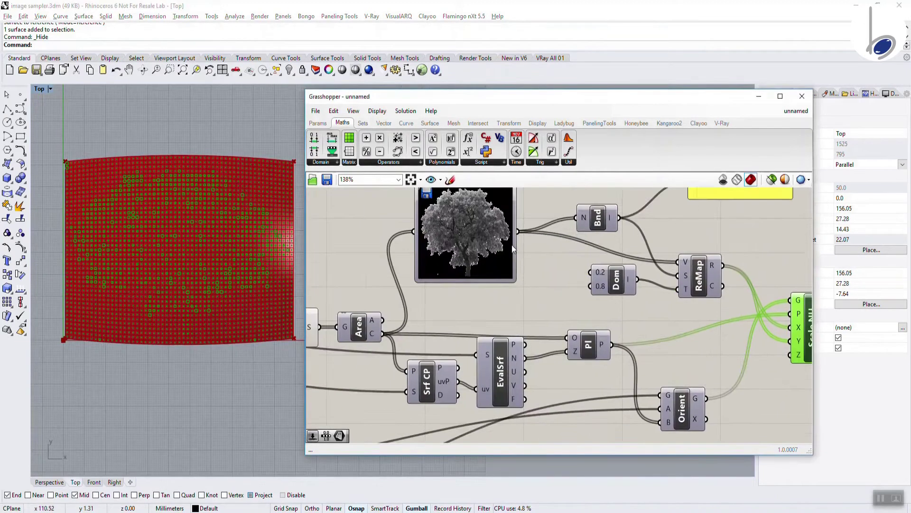
pyautogui.rightClick(471, 231)
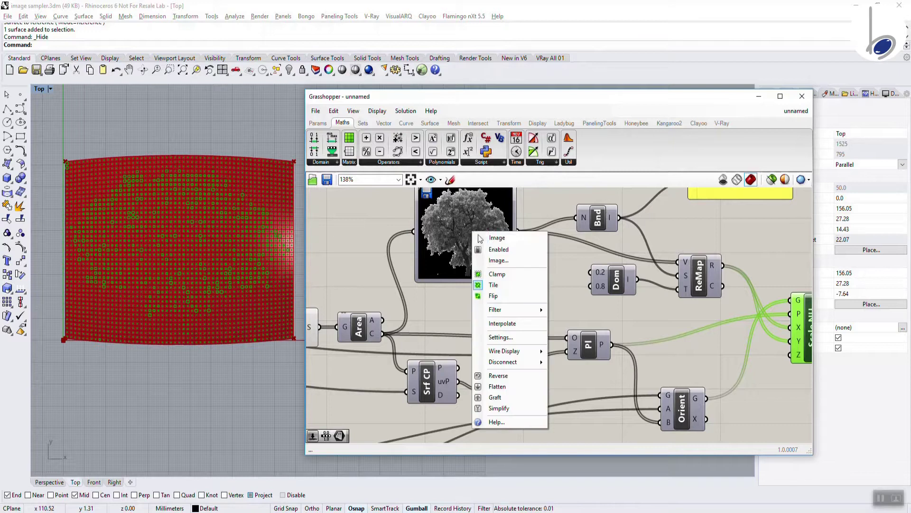
pyautogui.click(517, 312)
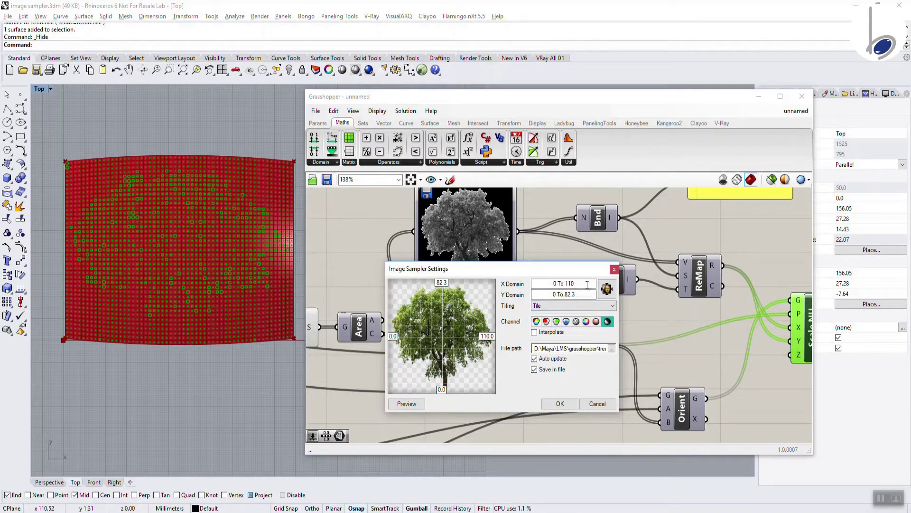
pyautogui.click(559, 404)
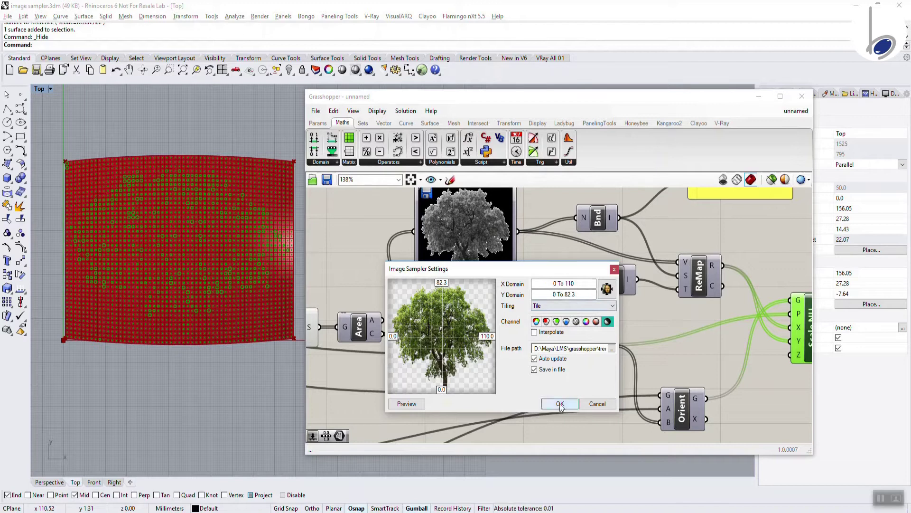
# Unhide the bent surface and centre it on the origin with Align, Center, 0.
pyautogui.click(119, 260)
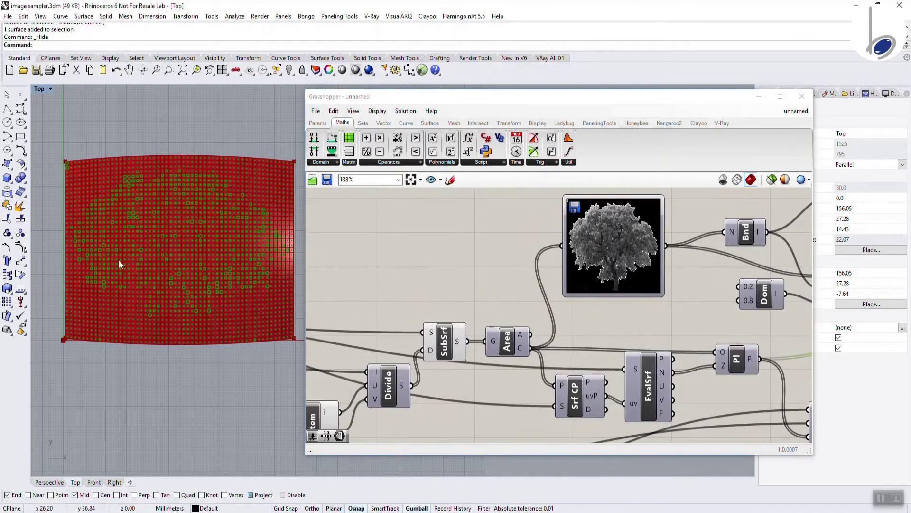
pyautogui.hotkey('ctrl', 'shift', 'h')
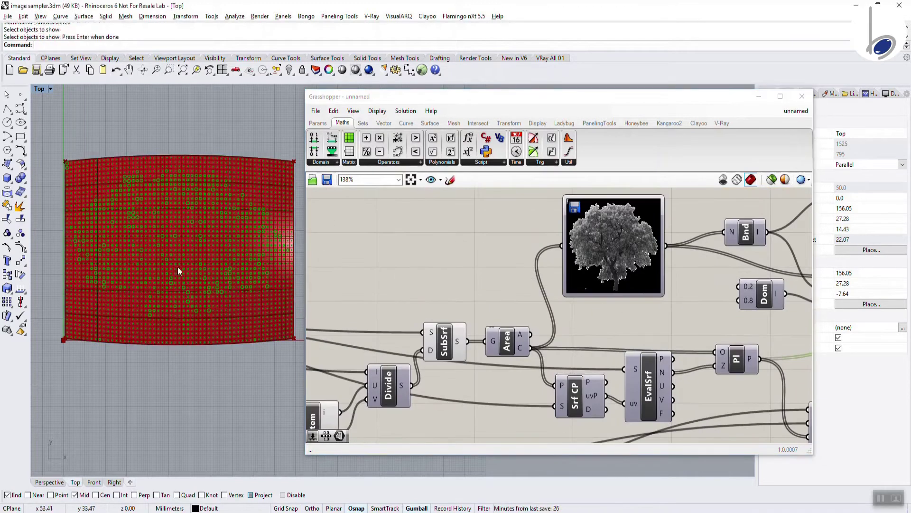
pyautogui.scroll(-5, 177, 266)
pyautogui.click(190, 266)
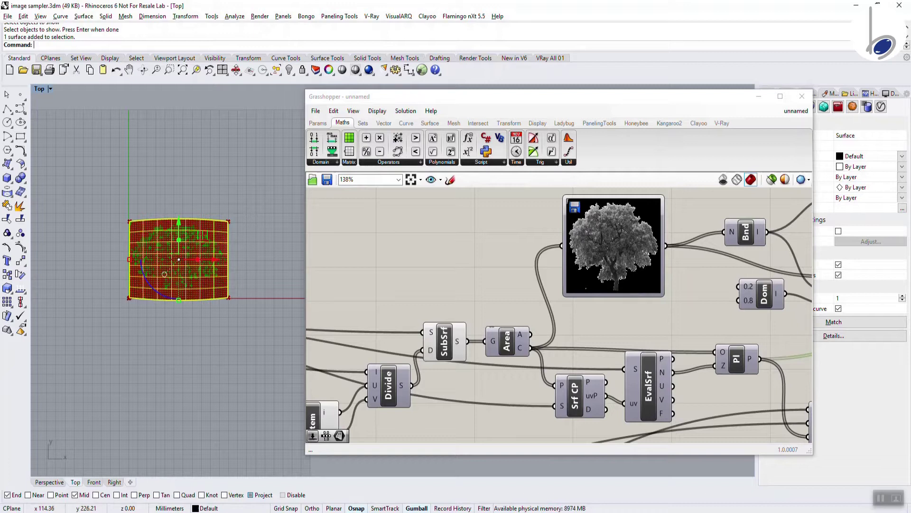
pyautogui.write('Align')
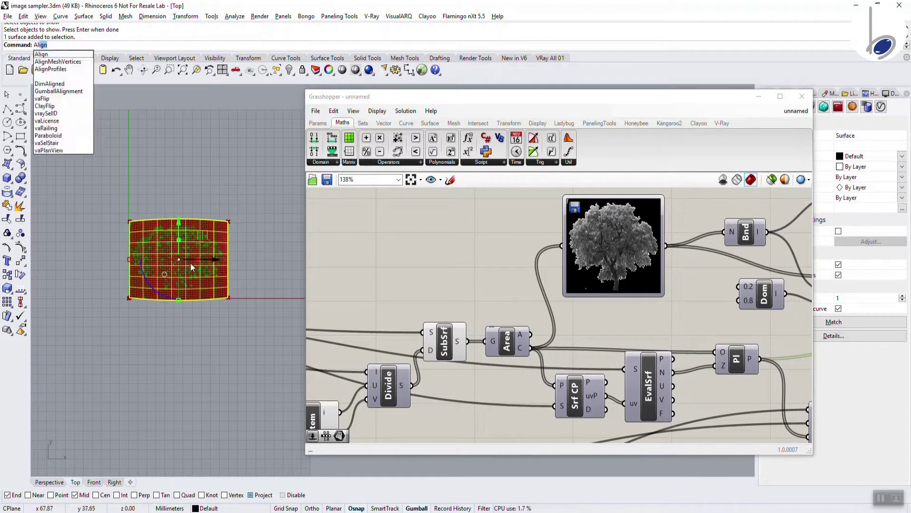
pyautogui.press('Return')
pyautogui.write('c')
pyautogui.press('Return')
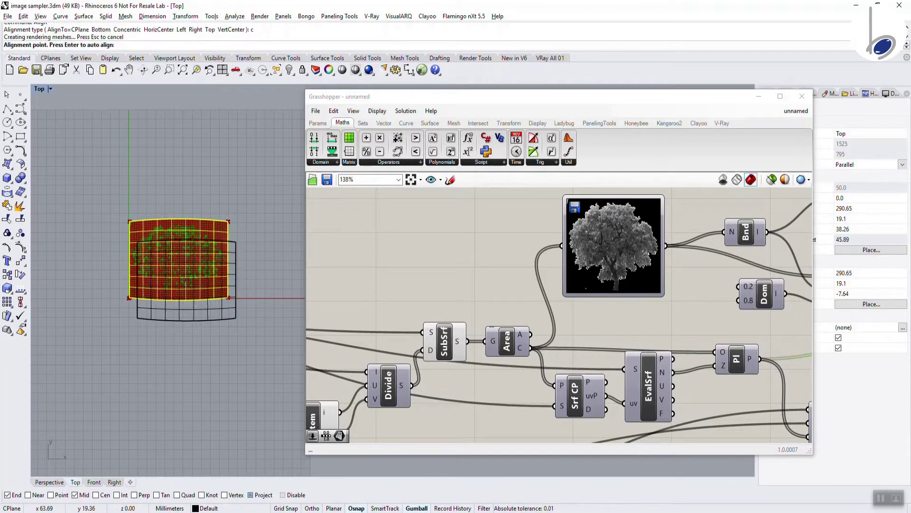
pyautogui.write('0')
pyautogui.press('Return')
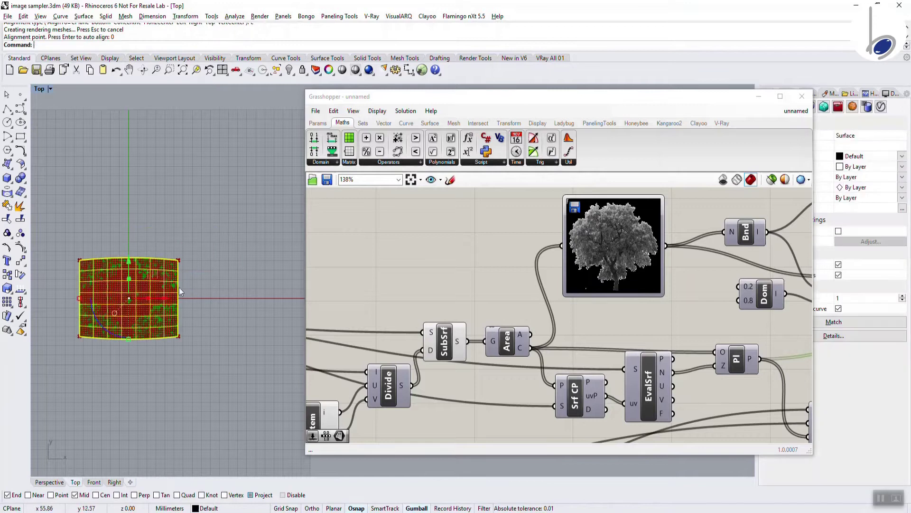
pyautogui.click(218, 295)
# Toggle the Image Sampler's Tile and flip options to compare the pattern.
pyautogui.scroll(3, 143, 282)
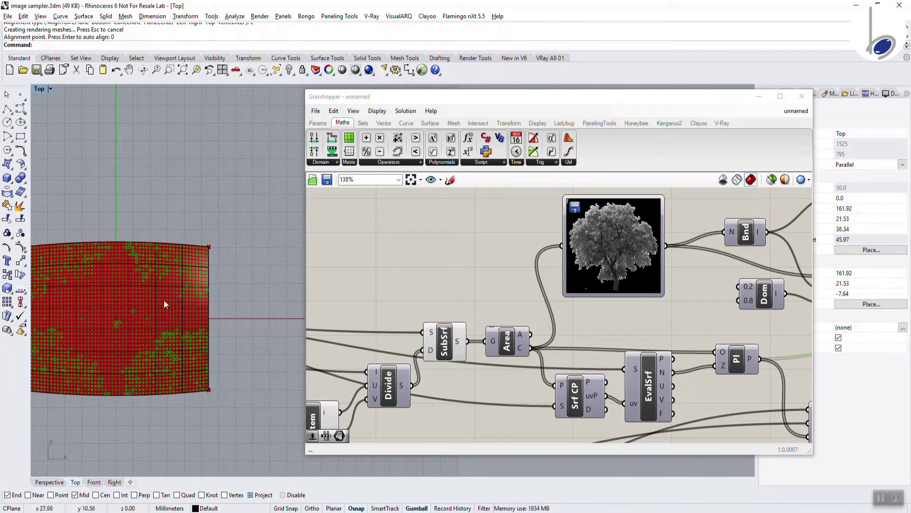
pyautogui.rightClick(599, 255)
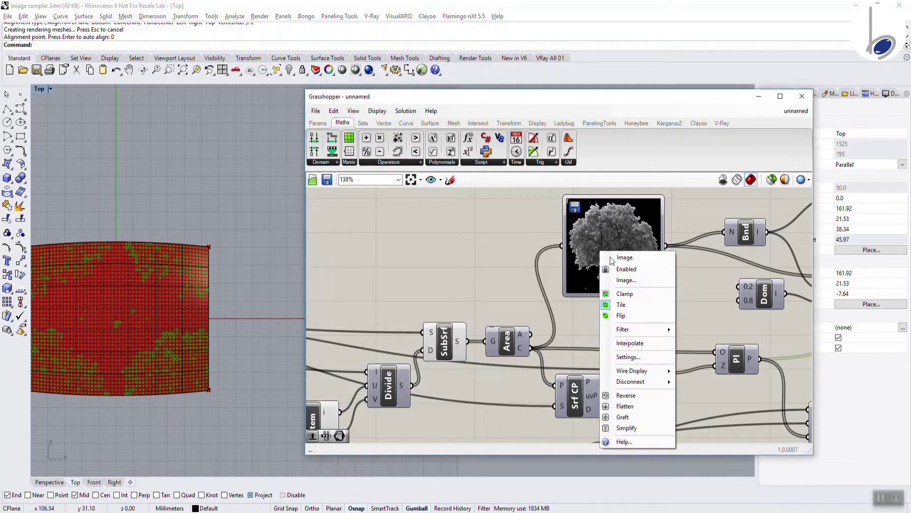
pyautogui.click(639, 302)
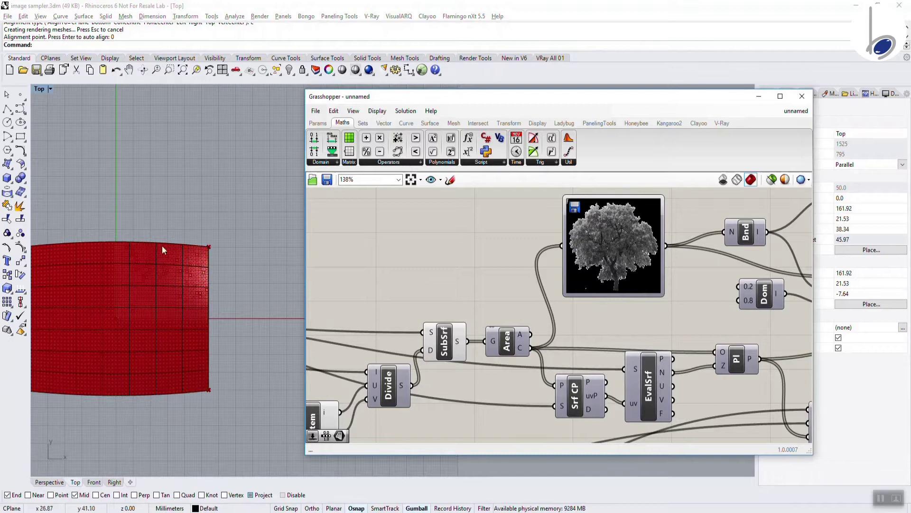
pyautogui.rightClick(628, 239)
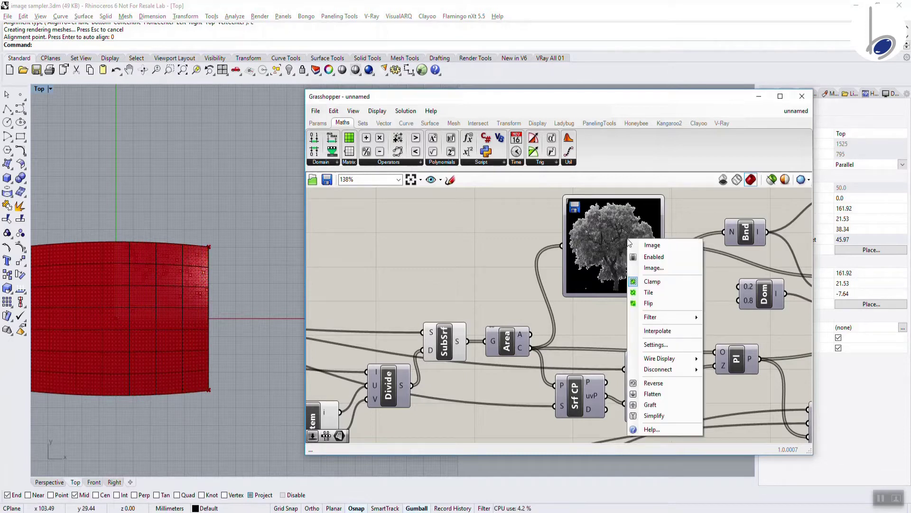
pyautogui.click(654, 303)
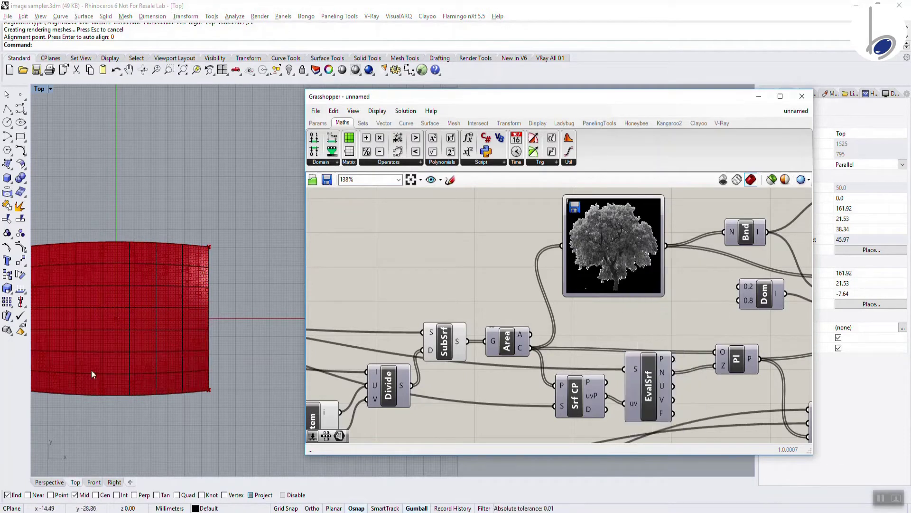
pyautogui.rightClick(607, 251)
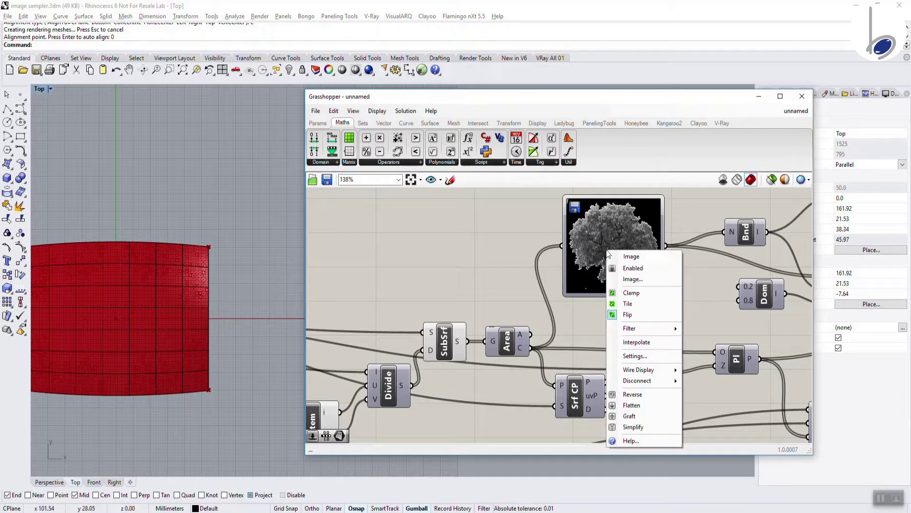
pyautogui.click(619, 316)
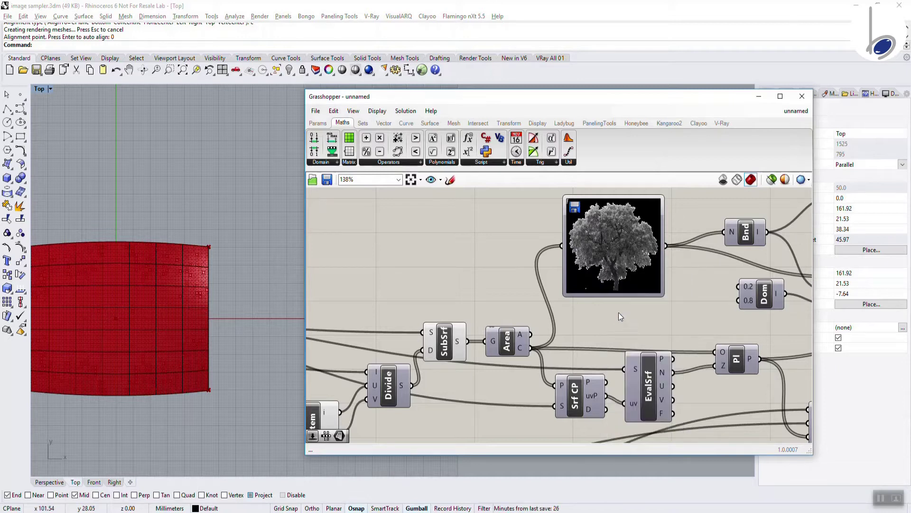
pyautogui.rightClick(625, 279)
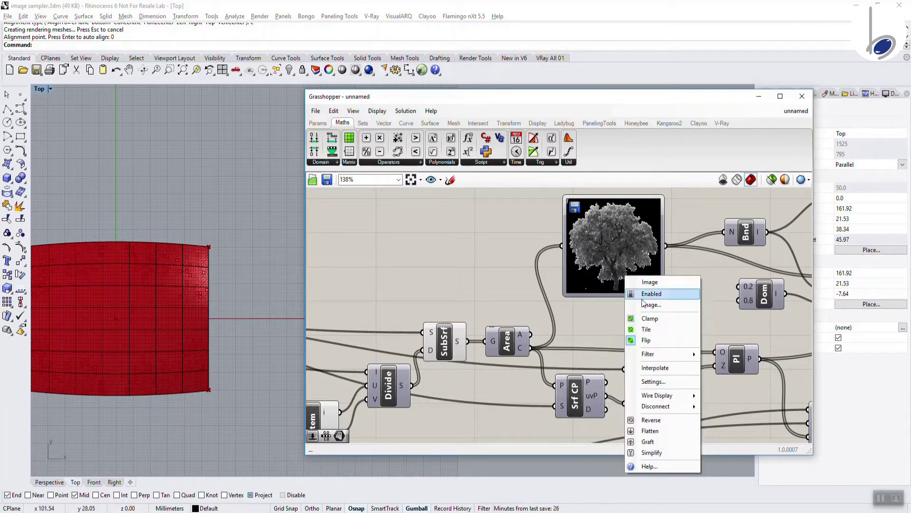
pyautogui.click(640, 330)
# Select Scale NU to highlight its circles in green on the red surface.
pyautogui.moveTo(121, 324); pyautogui.dragTo(202, 299, button='right')
pyautogui.scroll(2, 199, 295)
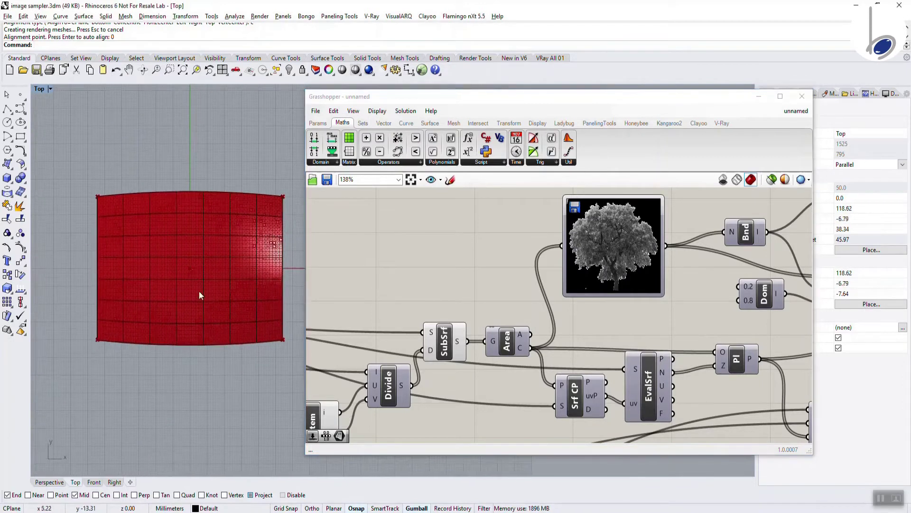
pyautogui.rightClick(614, 274)
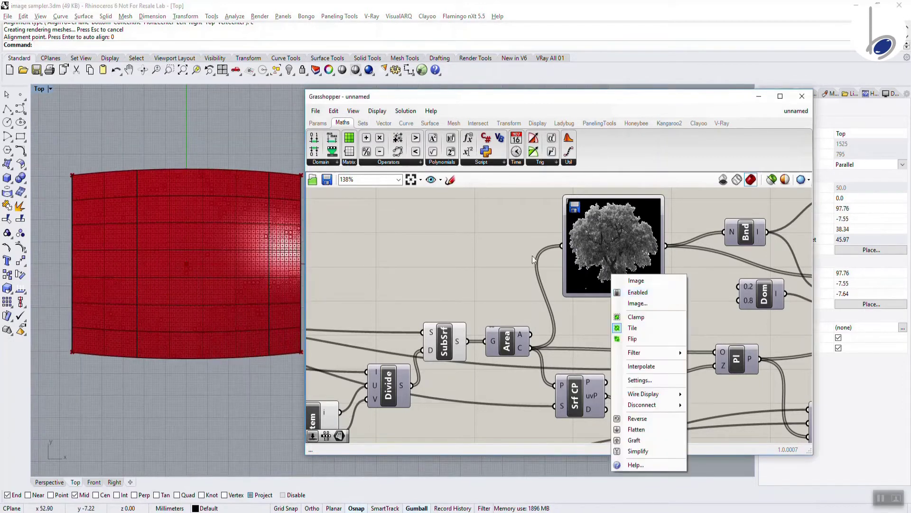
pyautogui.moveTo(509, 244); pyautogui.dragTo(325, 246, button='right')
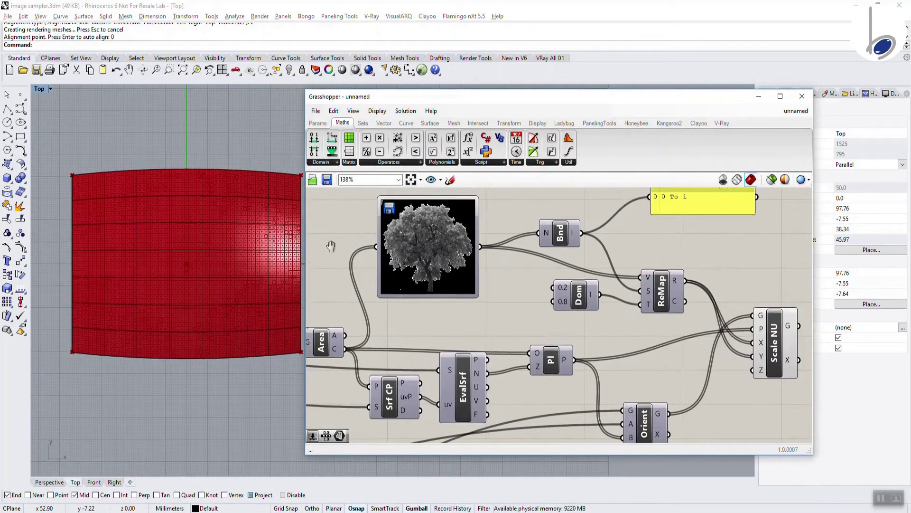
pyautogui.click(778, 339)
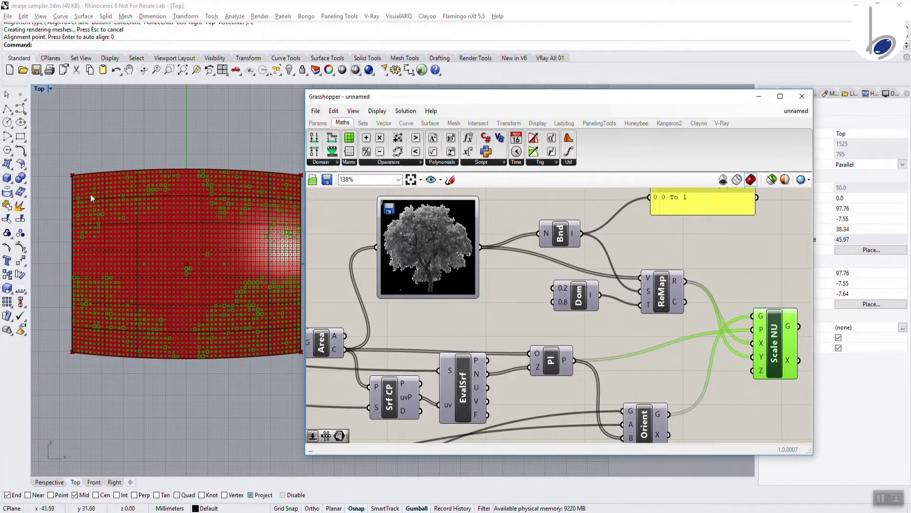
pyautogui.rightClick(459, 258)
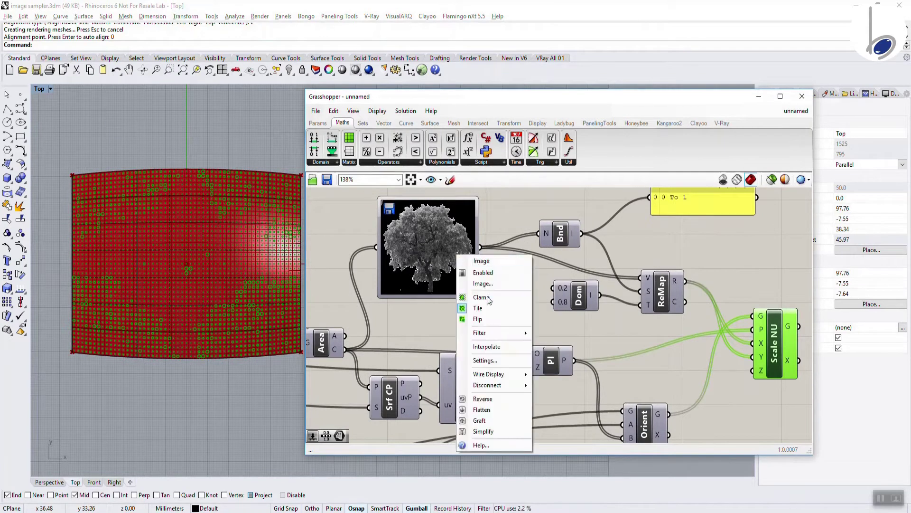
# Add an ordinate dimension showing the surface's 54.16 extent from the origin.
pyautogui.click(485, 360)
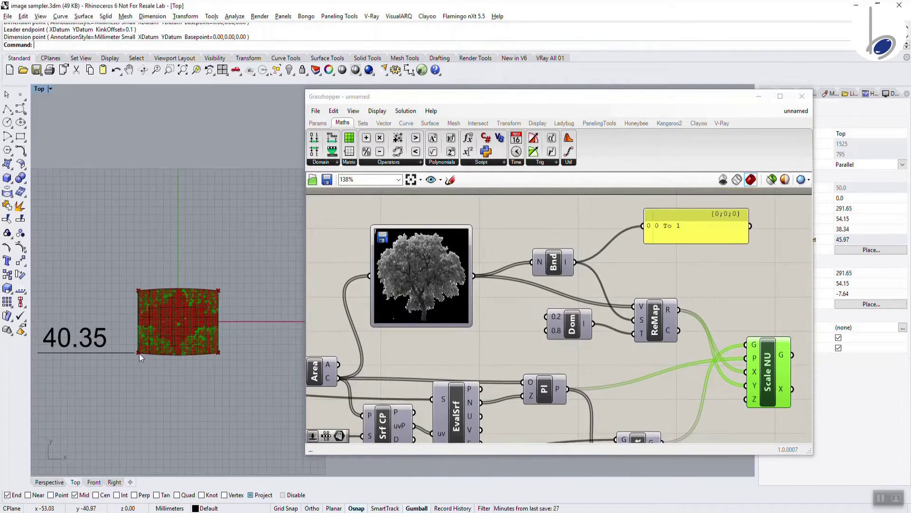
pyautogui.click(139, 353)
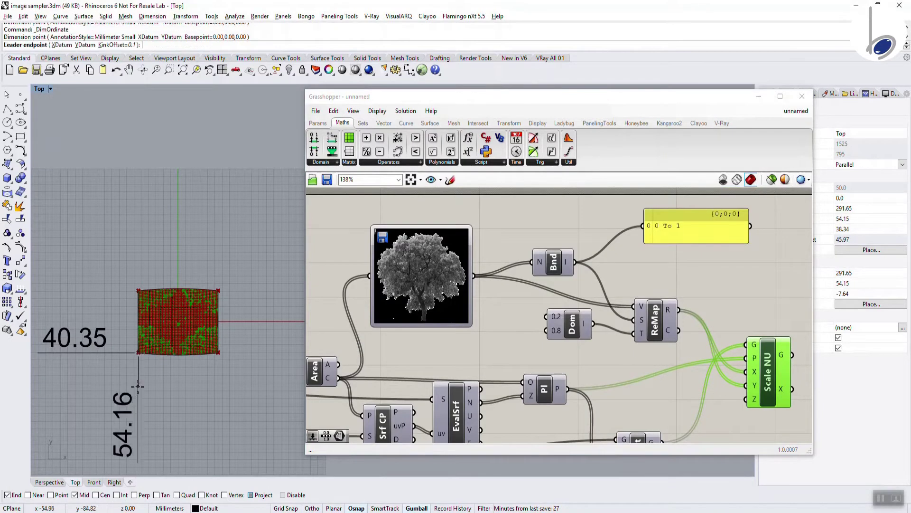
pyautogui.click(138, 459)
pyautogui.press('Return')
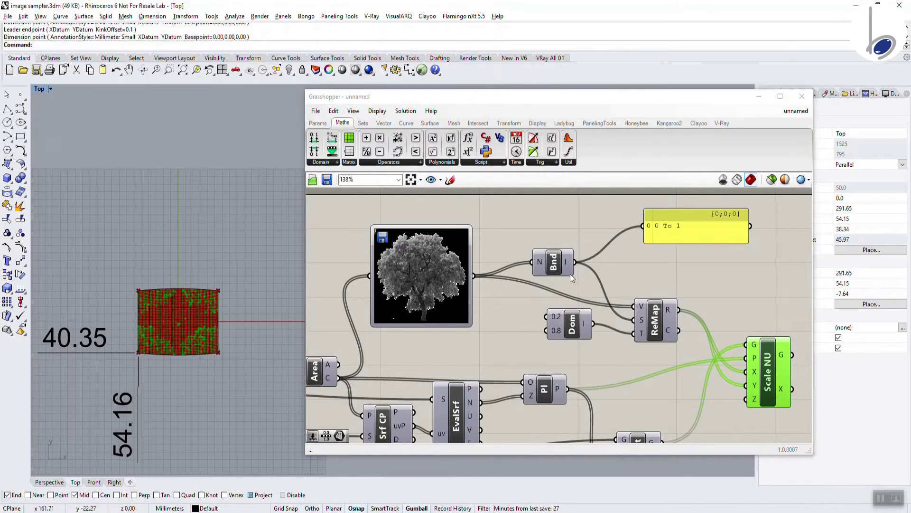
# Enter X domain -54.16 To 54.16 and Y domain -40.35 To 40.35 in the sampler settings.
pyautogui.rightClick(450, 281)
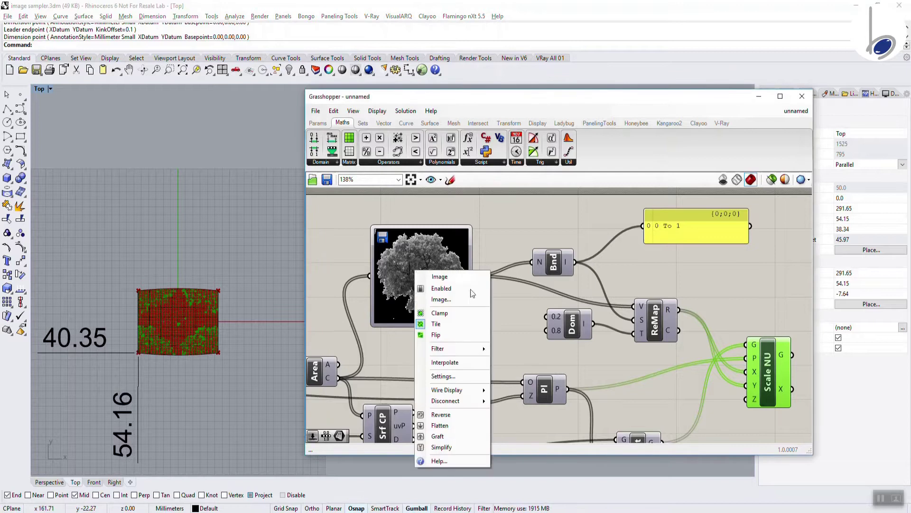
pyautogui.click(442, 378)
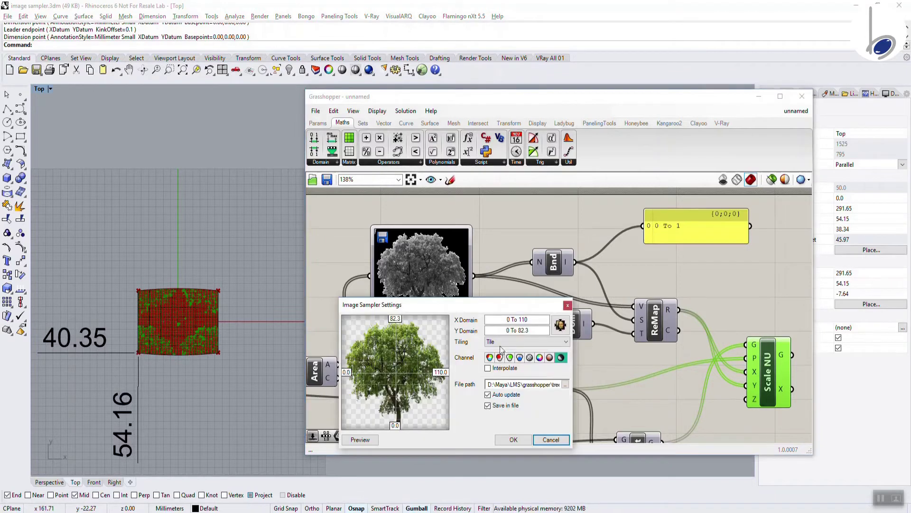
pyautogui.write('-5')
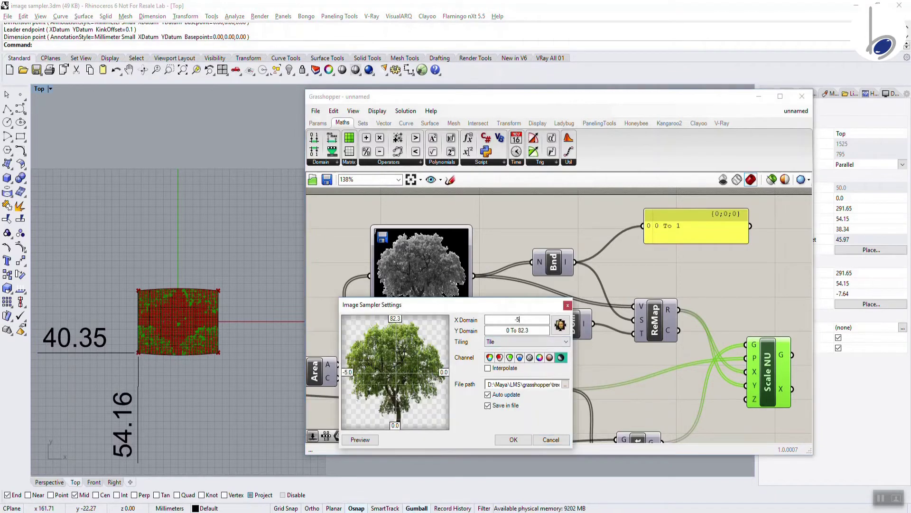
pyautogui.write('4.16 T')
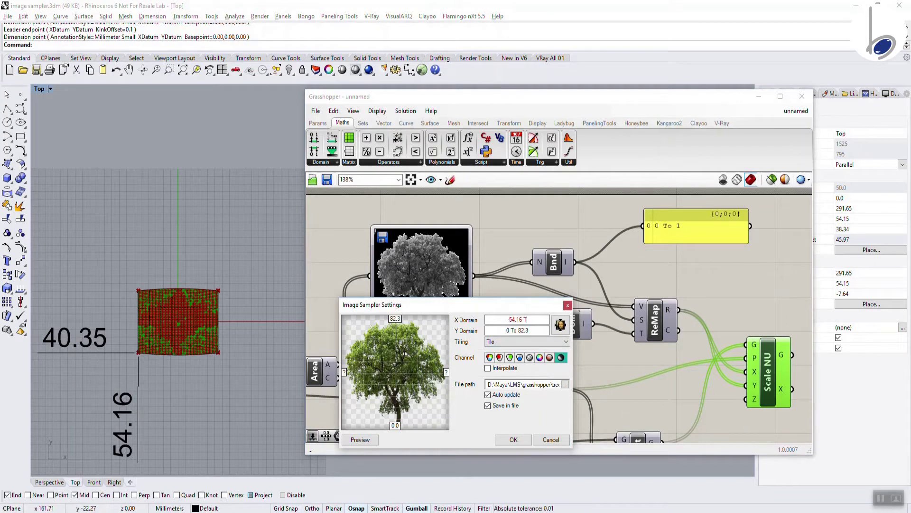
pyautogui.press('BackSpace')
pyautogui.press('BackSpace')
pyautogui.press('BackSpace')
pyautogui.press('BackSpace')
pyautogui.press('BackSpace')
pyautogui.write('To ')
pyautogui.write('54.16')
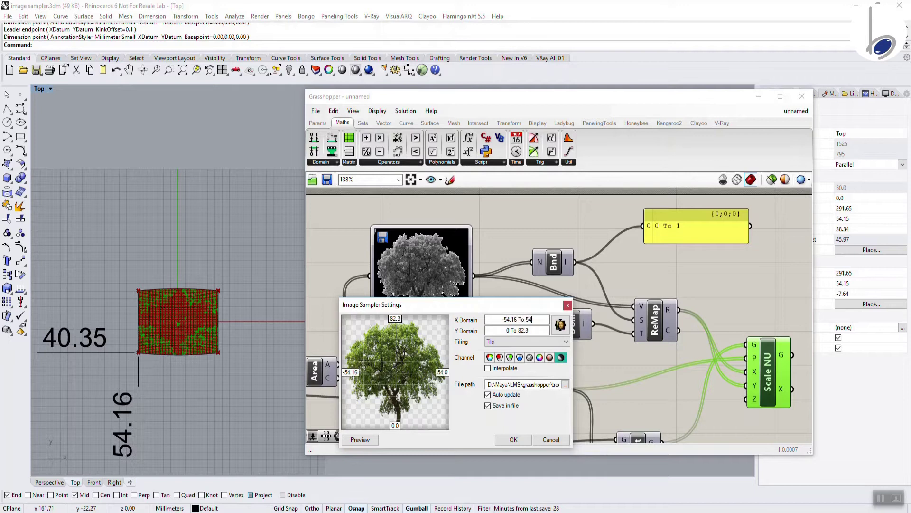
pyautogui.press('Tab')
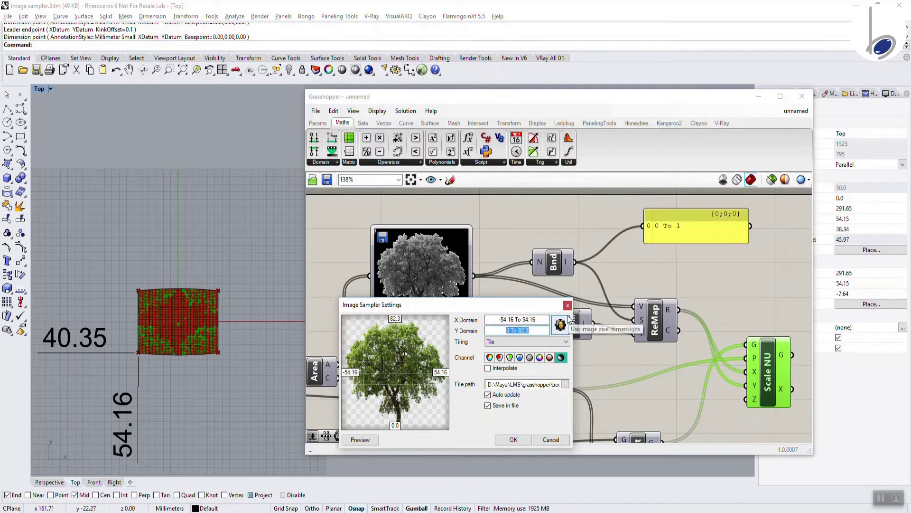
pyautogui.write('-40')
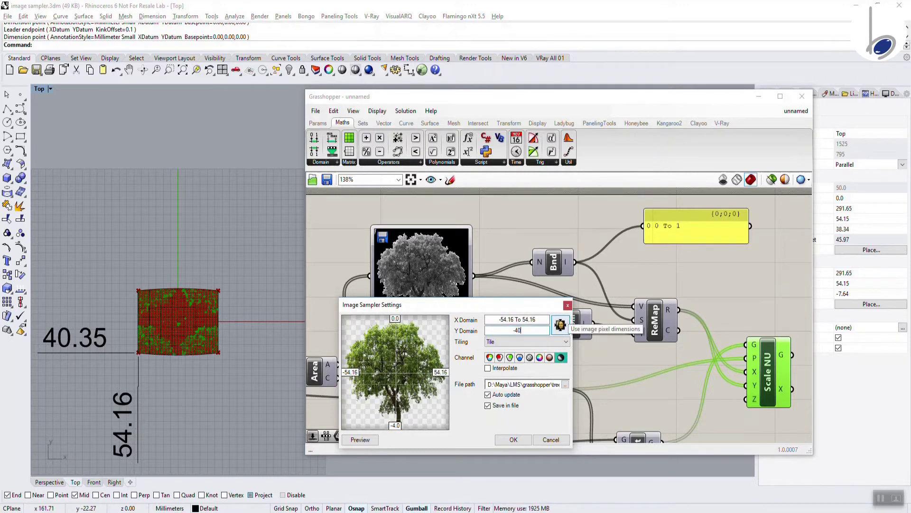
pyautogui.write('.35')
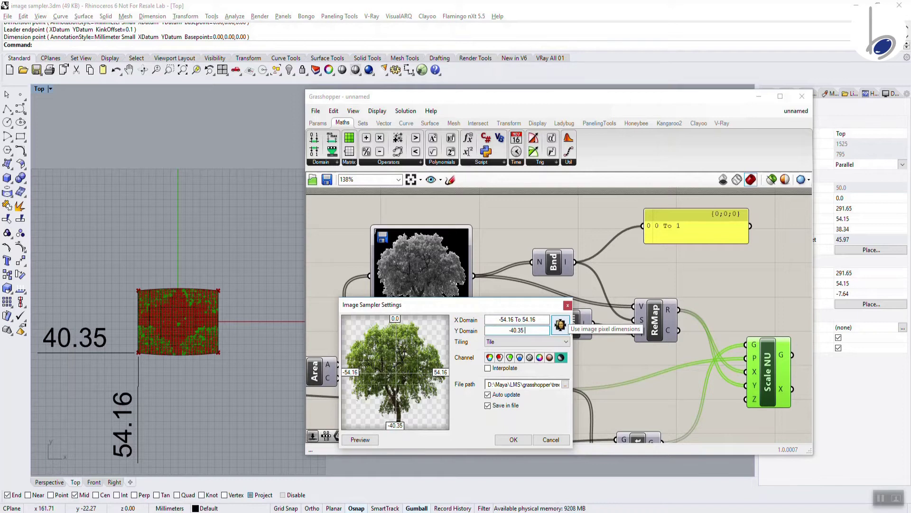
pyautogui.write(' to')
pyautogui.write('40.35')
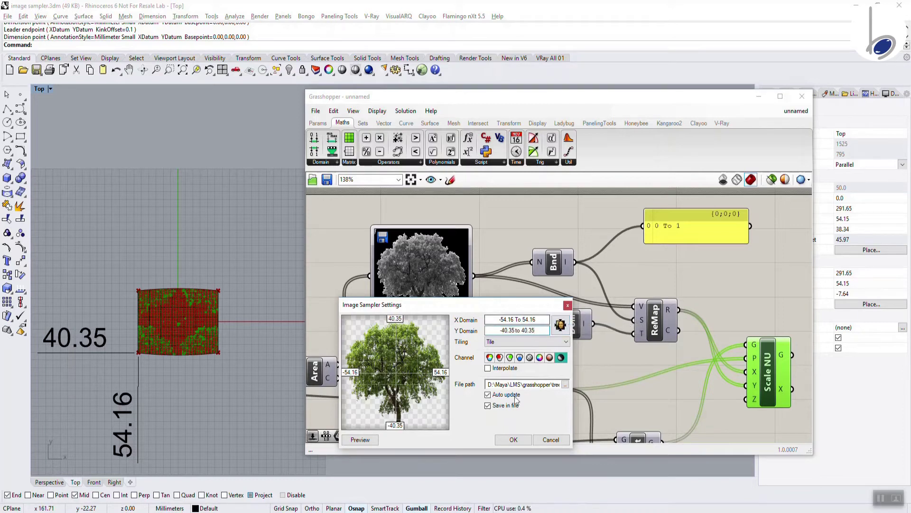
pyautogui.click(514, 439)
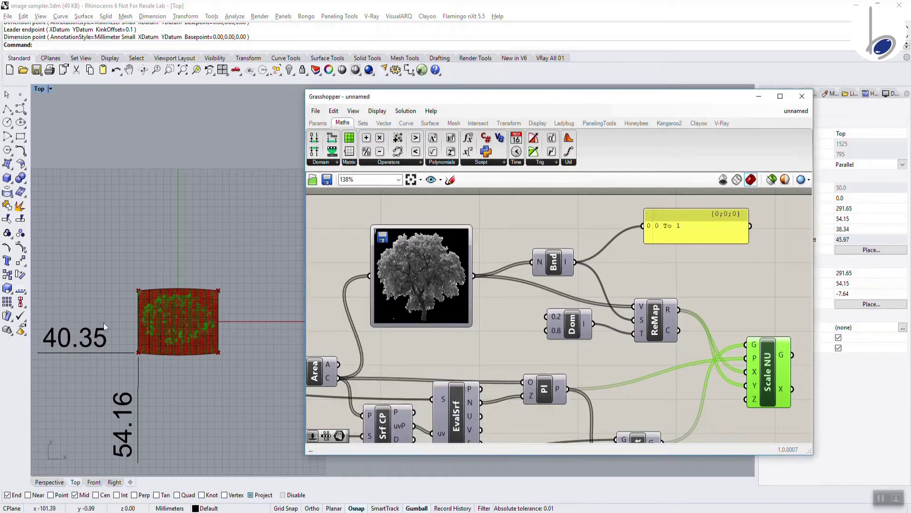
pyautogui.scroll(3, 171, 349)
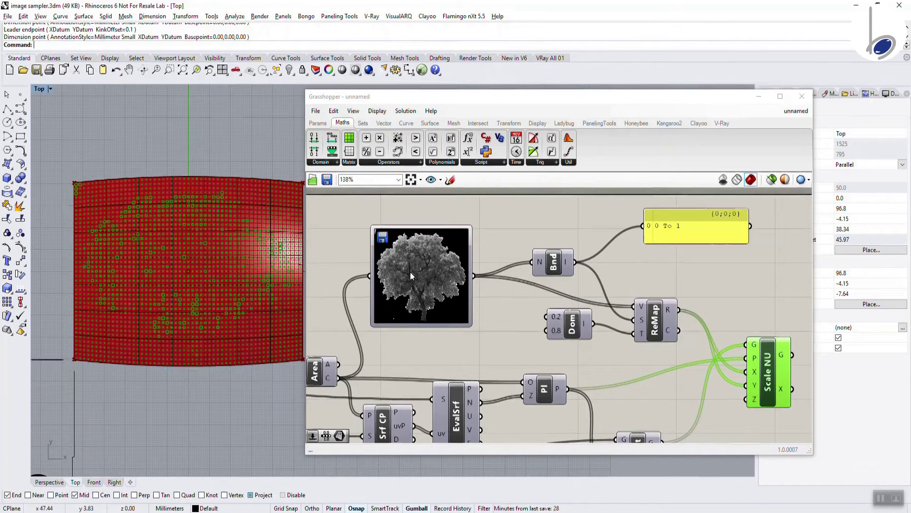
pyautogui.scroll(2, 199, 256)
pyautogui.moveTo(402, 268); pyautogui.dragTo(441, 320, button='right')
pyautogui.scroll(6, 422, 301)
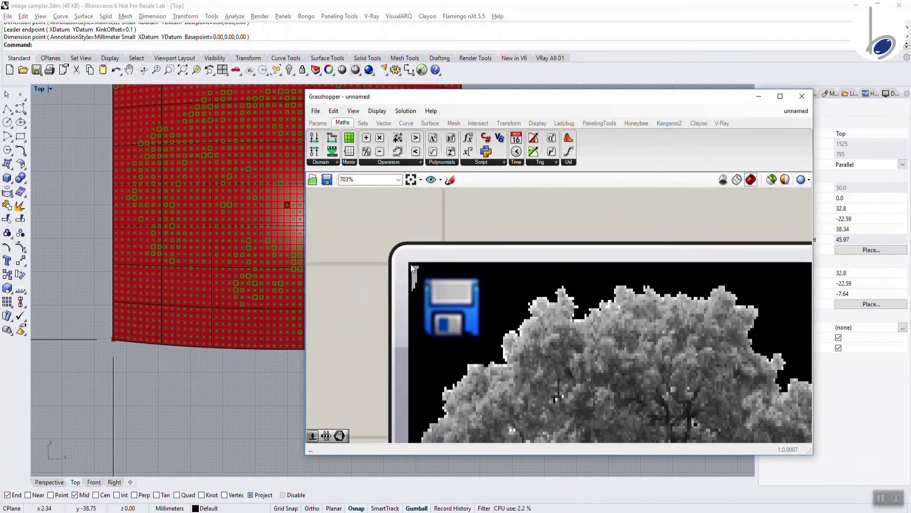
pyautogui.scroll(-3, 234, 204)
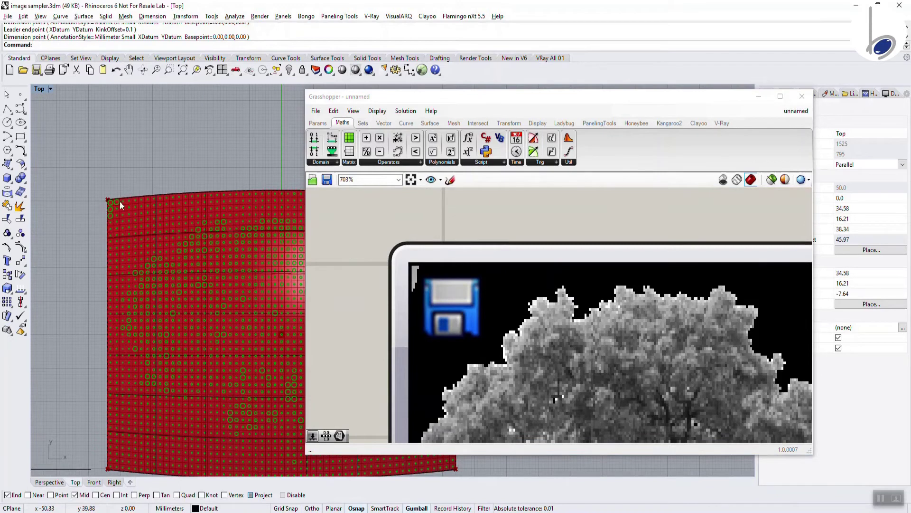
pyautogui.scroll(-2, 211, 319)
pyautogui.moveTo(203, 318); pyautogui.dragTo(125, 220, button='right')
pyautogui.scroll(-2, 529, 275)
pyautogui.scroll(-4, 528, 276)
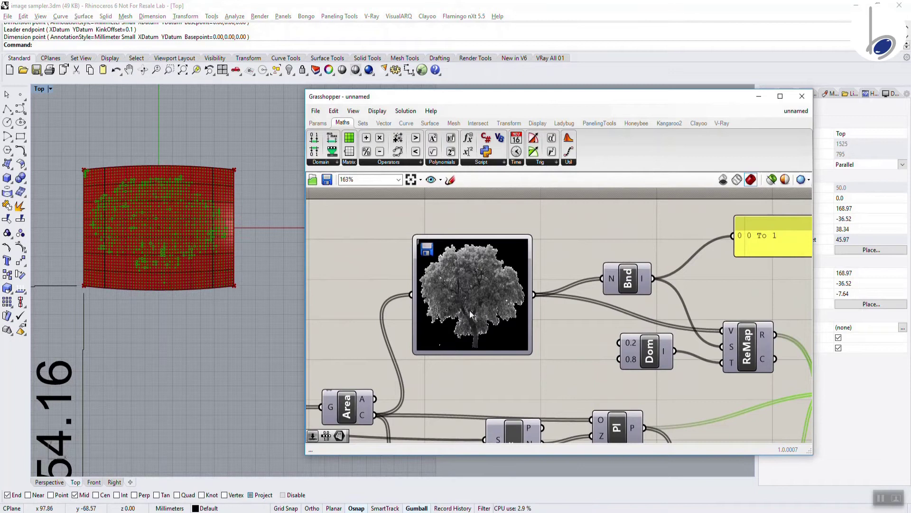
pyautogui.scroll(-2, 505, 339)
pyautogui.moveTo(505, 339); pyautogui.dragTo(545, 288, button='right')
pyautogui.click(749, 375)
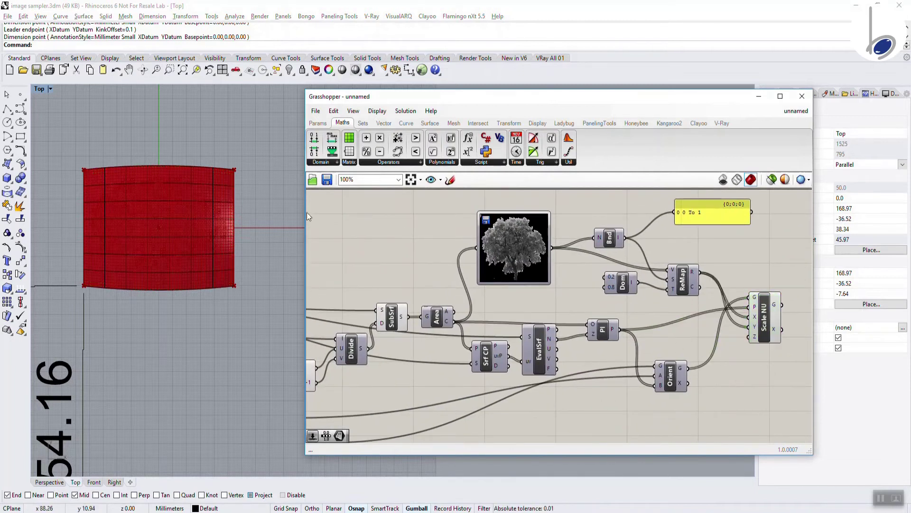
pyautogui.click(767, 321)
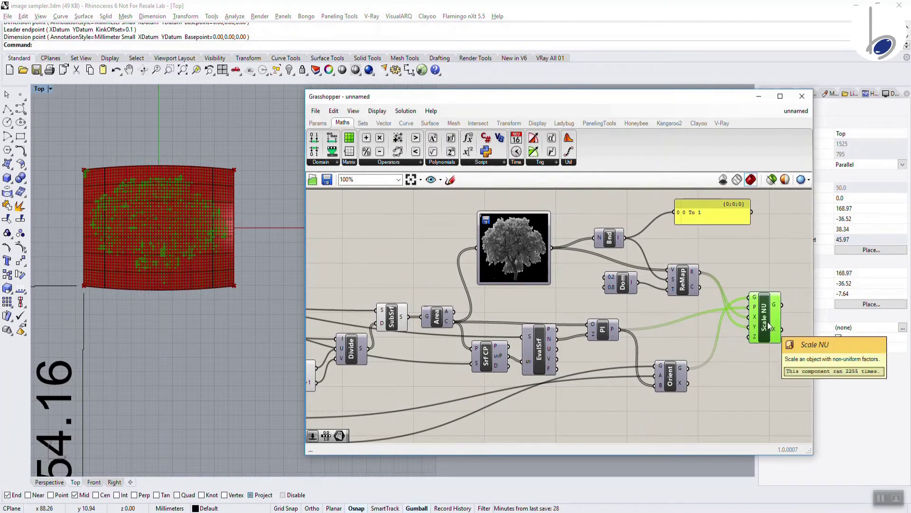
pyautogui.scroll(-3, 430, 407)
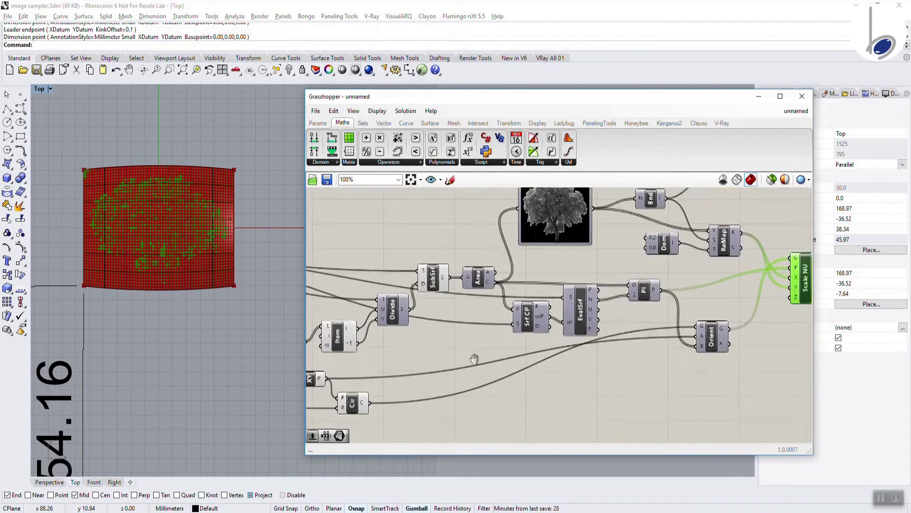
pyautogui.moveTo(430, 406); pyautogui.dragTo(494, 351, button='right')
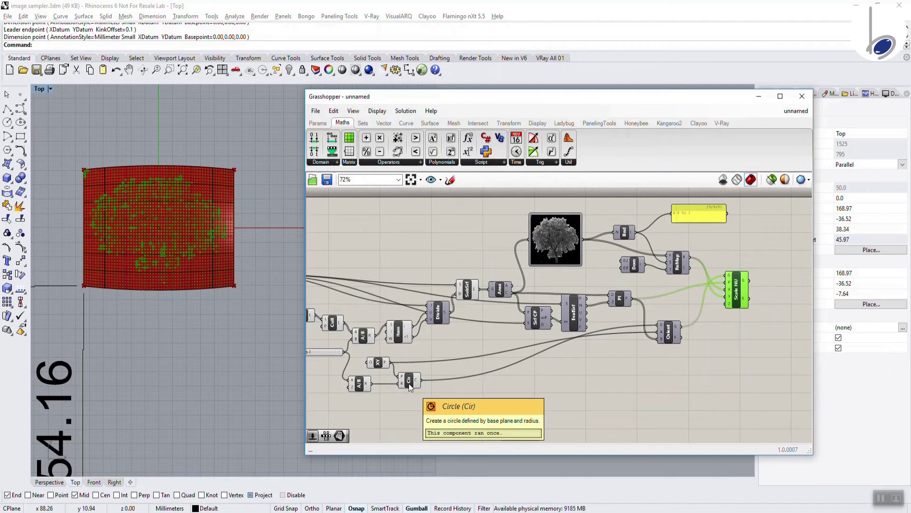